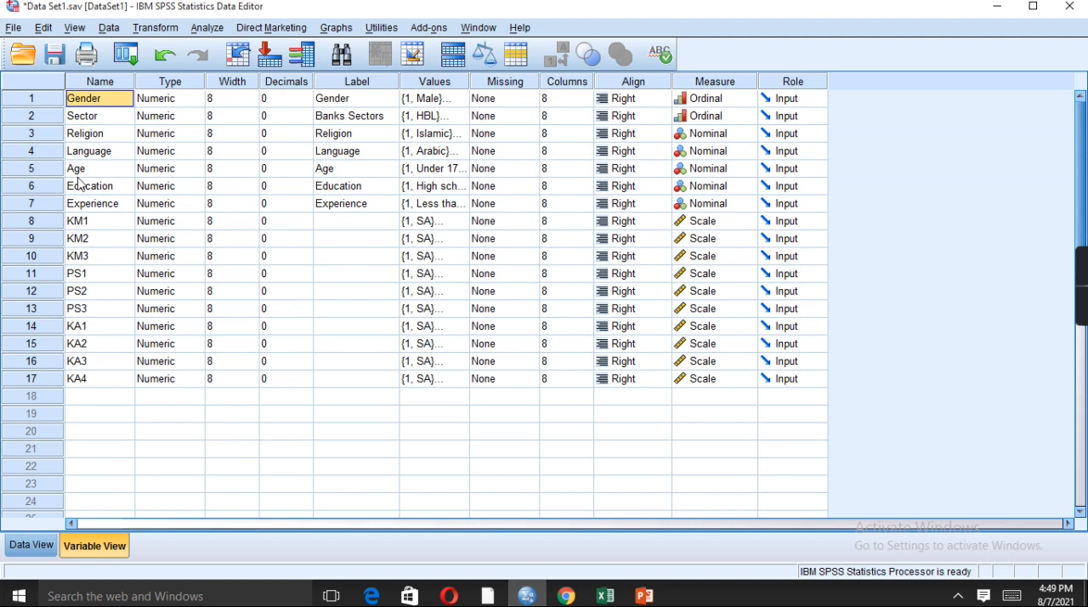
Highlight the item groups KM1 to KM3, PS1 to PS3 and KA1 to KA4 in turn in the variable list
{"action": "left_click", "coordinate": [94, 226]}
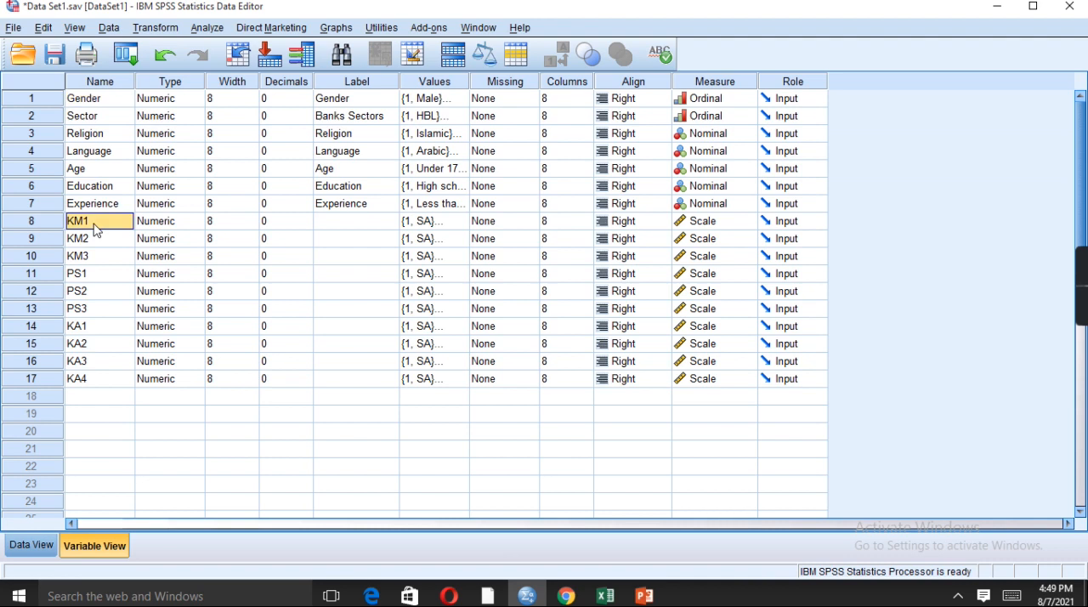
{"action": "key", "text": "shift+Down"}
{"action": "key", "text": "shift+Down"}
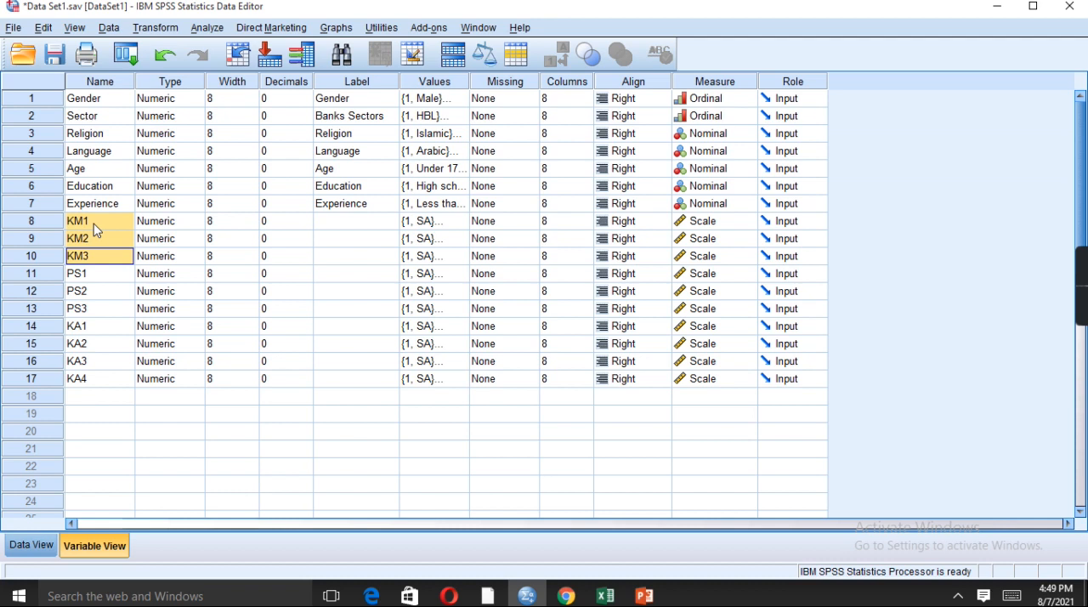
{"action": "key", "text": "Down"}
{"action": "key", "text": "shift+Down"}
{"action": "key", "text": "shift+Down"}
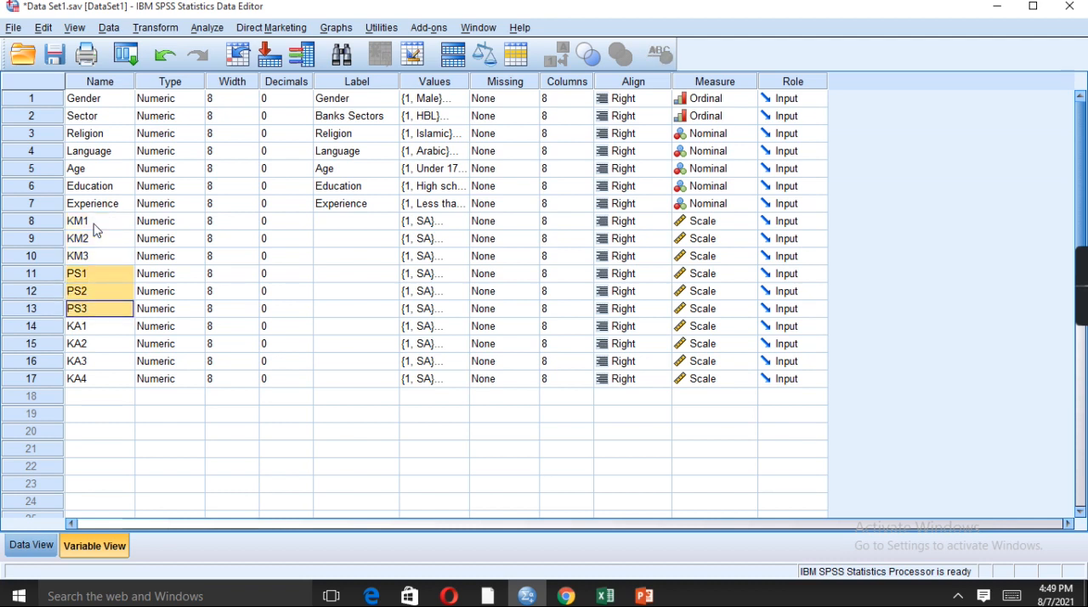
{"action": "key", "text": "Down"}
{"action": "key", "text": "shift+Down"}
{"action": "key", "text": "shift+Down"}
{"action": "key", "text": "shift+Down"}
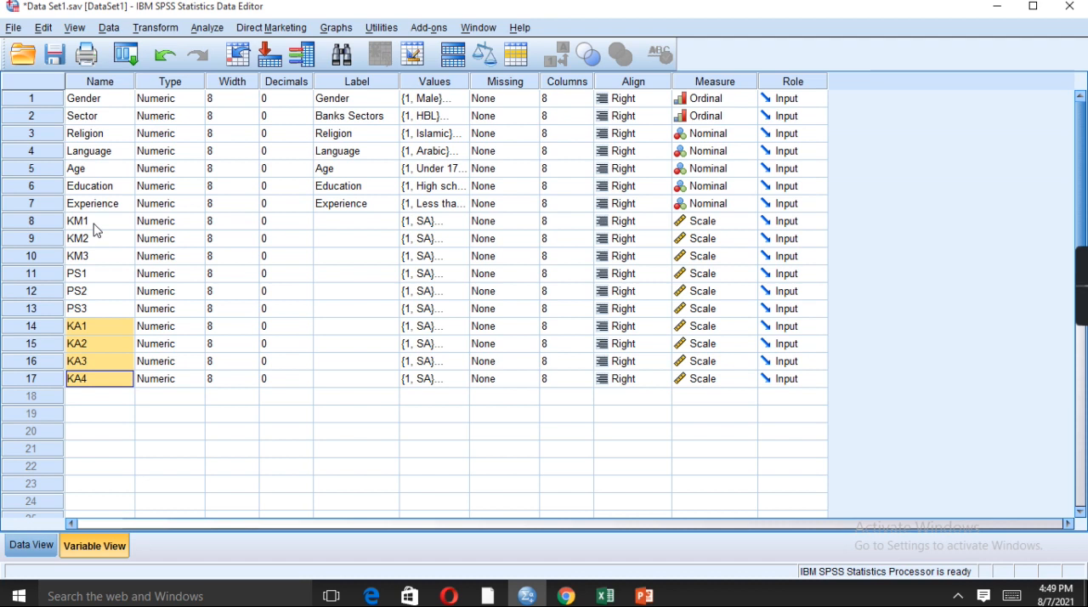
Go back to KM1 and review the names of the KM, PS and KA item groups once more
{"action": "key", "text": "Up"}
{"action": "key", "text": "Up"}
{"action": "key", "text": "Up"}
{"action": "key", "text": "Up"}
{"action": "key", "text": "Up"}
{"action": "key", "text": "Up"}
{"action": "key", "text": "Up"}
{"action": "key", "text": "Up"}
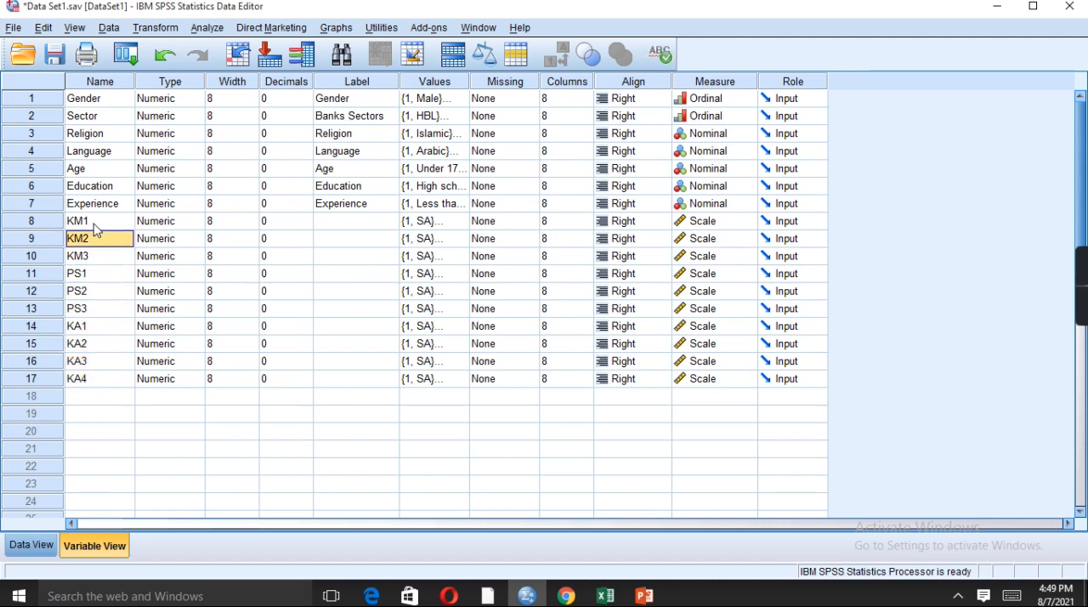
{"action": "key", "text": "Up"}
{"action": "key", "text": "shift+Down"}
{"action": "key", "text": "shift+Down"}
{"action": "key", "text": "Down"}
{"action": "key", "text": "shift+Down"}
{"action": "key", "text": "shift+Down"}
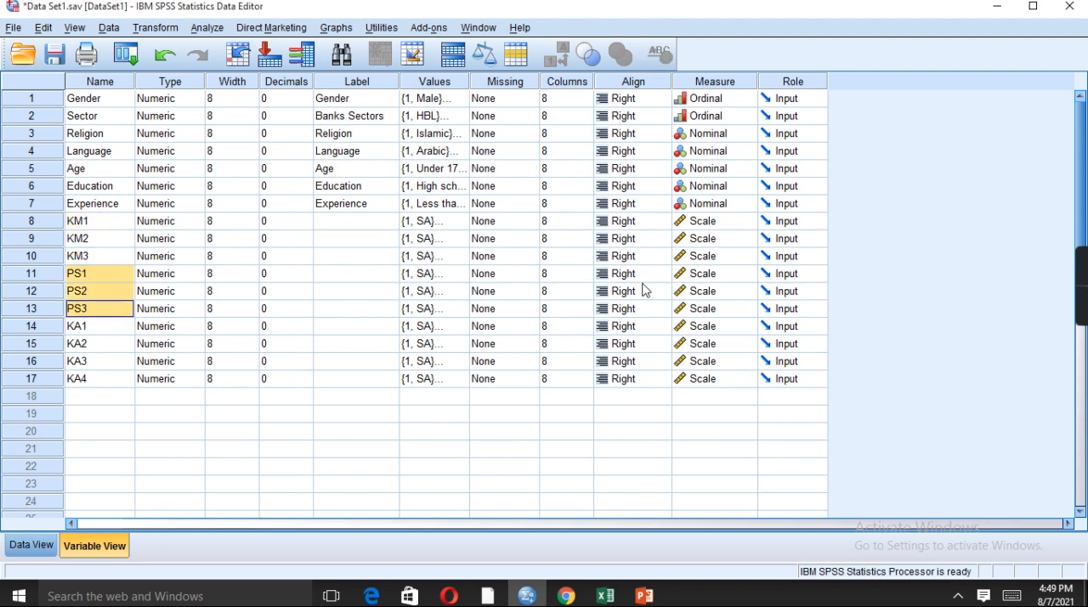
{"action": "key", "text": "Down"}
{"action": "key", "text": "shift+Down"}
{"action": "key", "text": "shift+Down"}
{"action": "key", "text": "shift+Down"}
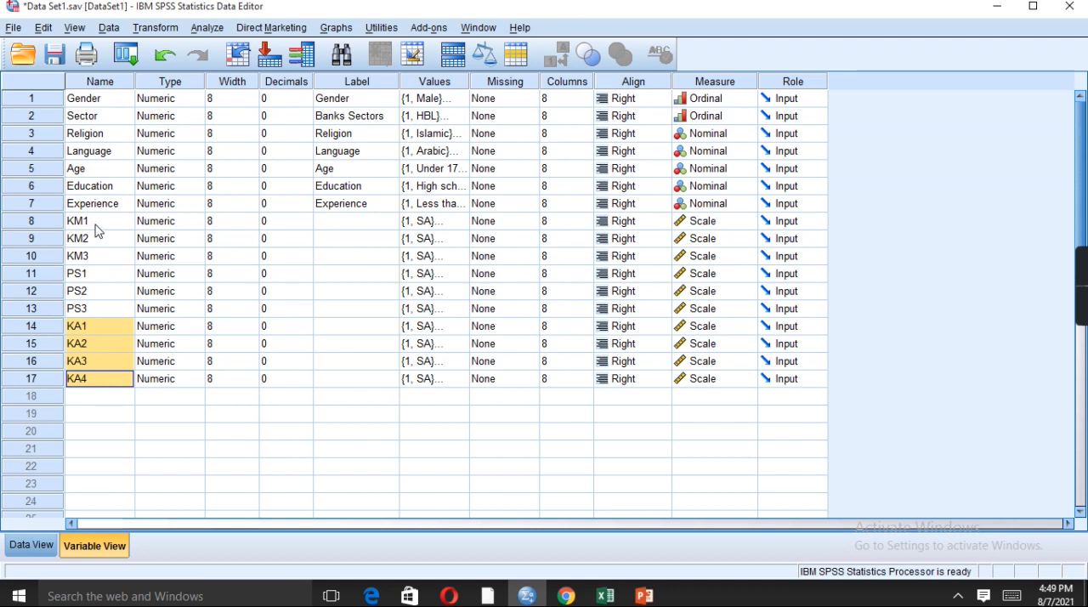
Highlight the KM1 to KM3 variable names and select PS1, the first item of the following group
{"action": "left_click", "coordinate": [88, 279]}
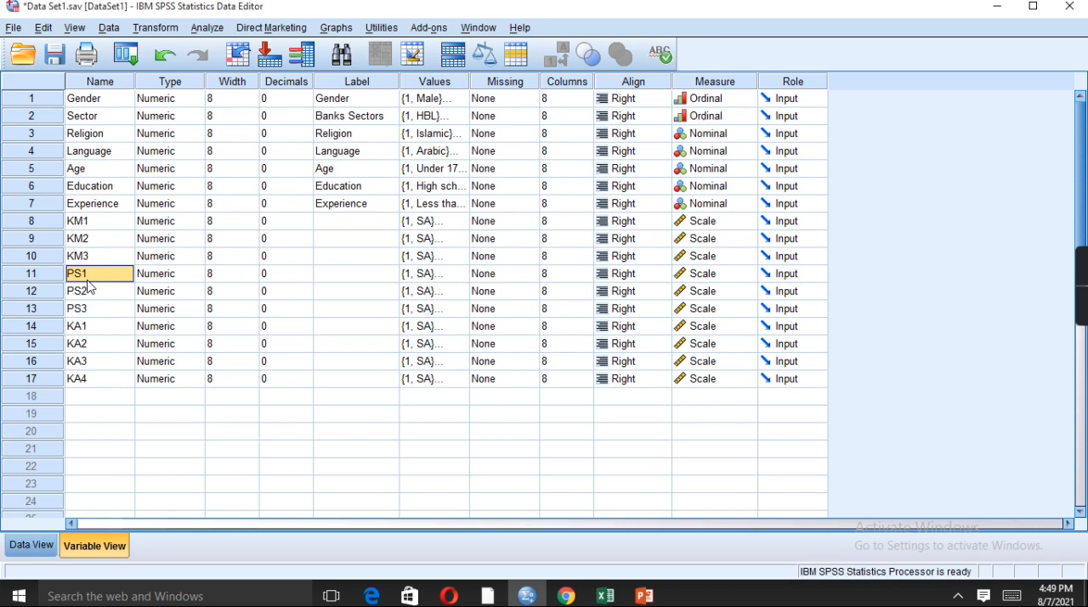
{"action": "left_click", "coordinate": [87, 209]}
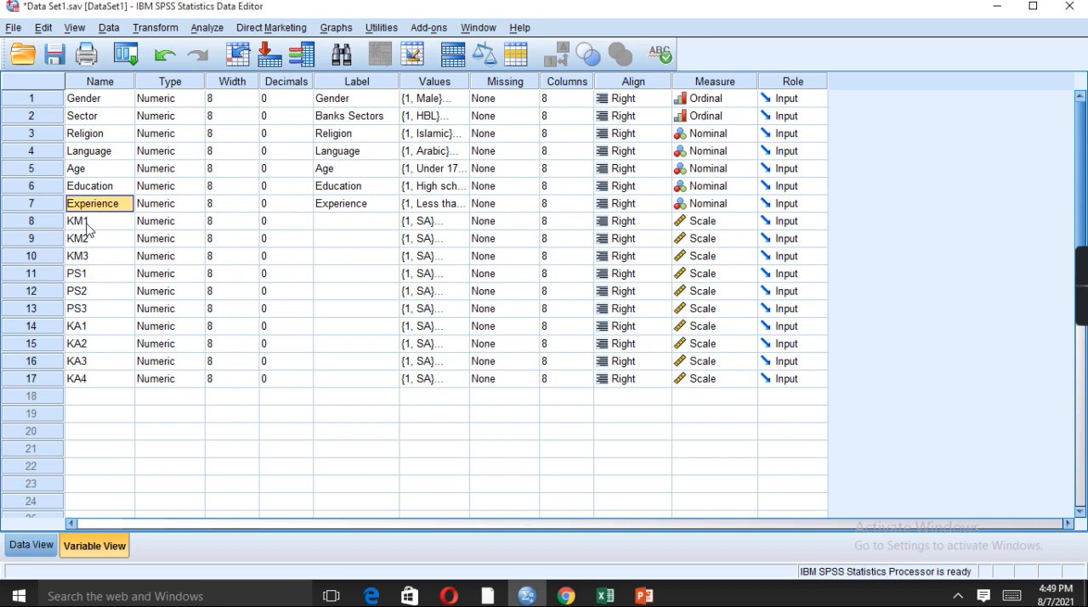
{"action": "left_click", "coordinate": [88, 223]}
{"action": "key", "text": "shift+Down"}
{"action": "key", "text": "shift+Down"}
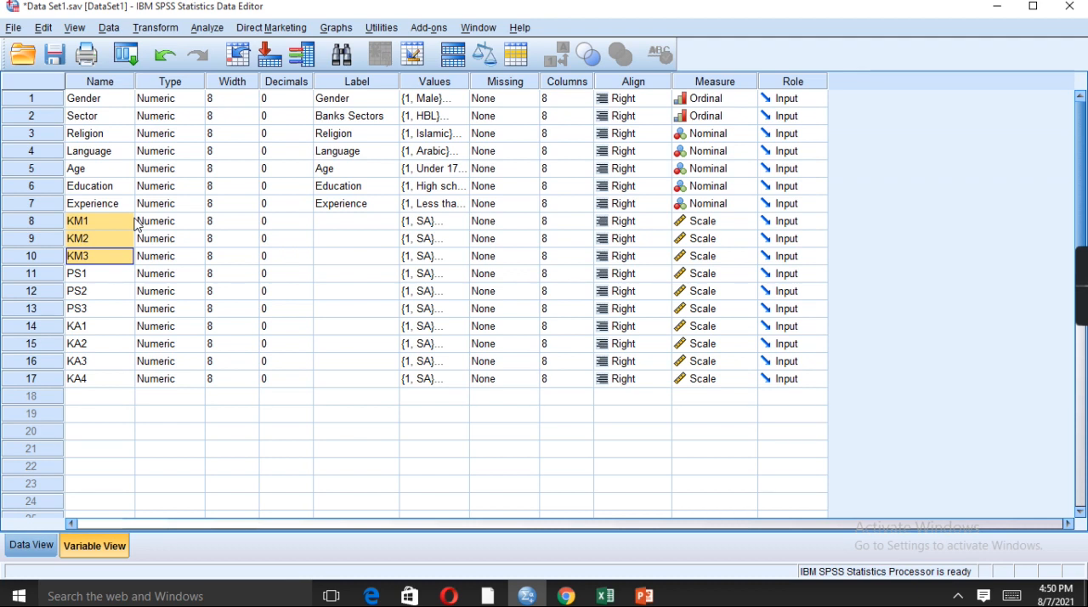
{"action": "left_click", "coordinate": [106, 274]}
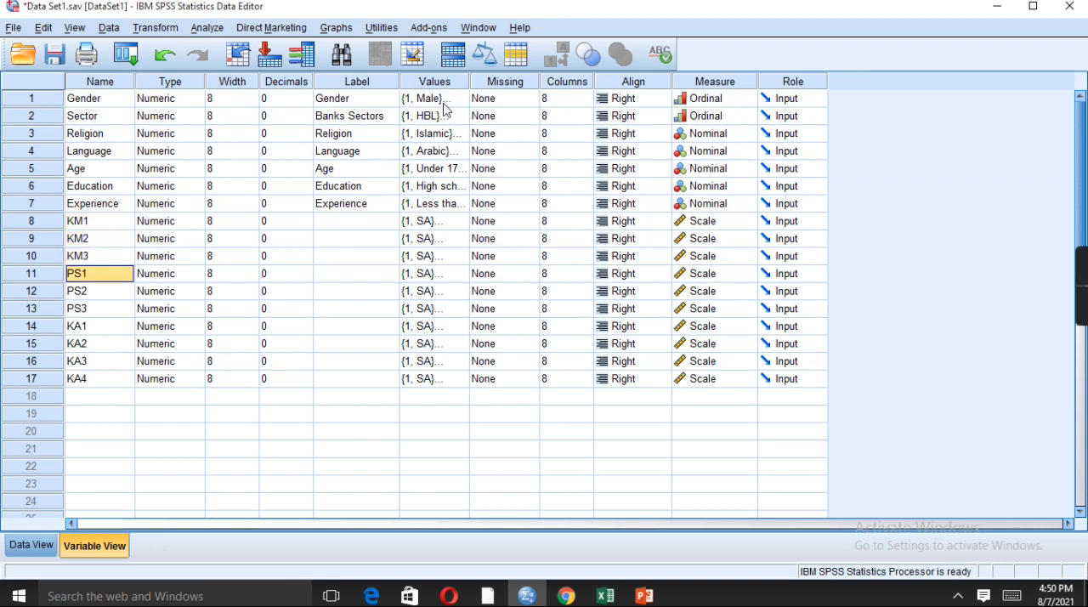
Open the dimension reduction Factor Analysis and remove all variables from its analysis list
{"action": "left_click", "coordinate": [204, 28]}
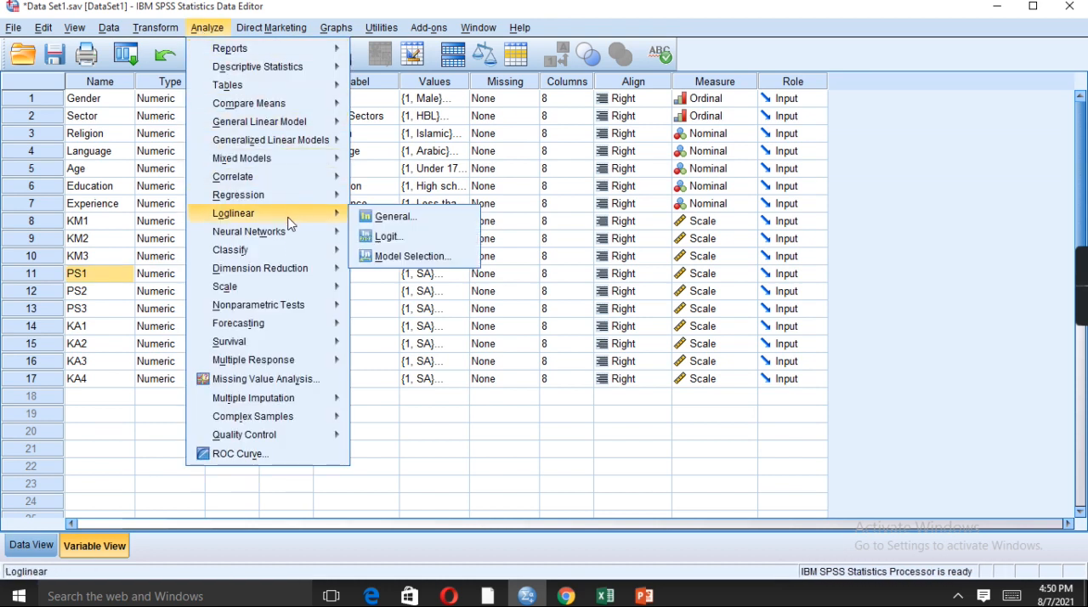
{"action": "mouse_move", "coordinate": [298, 270]}
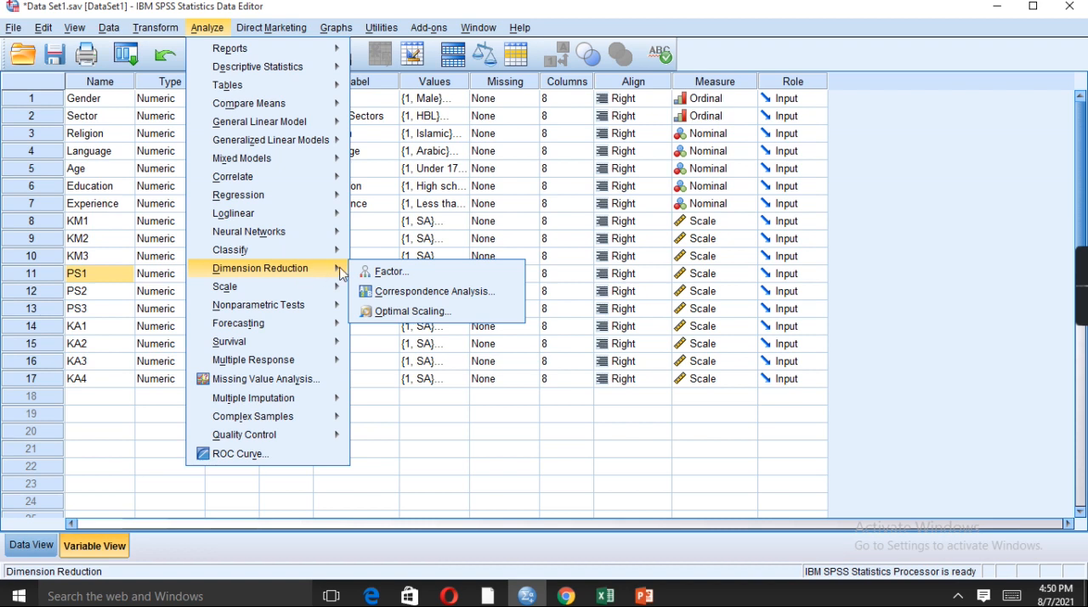
{"action": "left_click", "coordinate": [411, 276]}
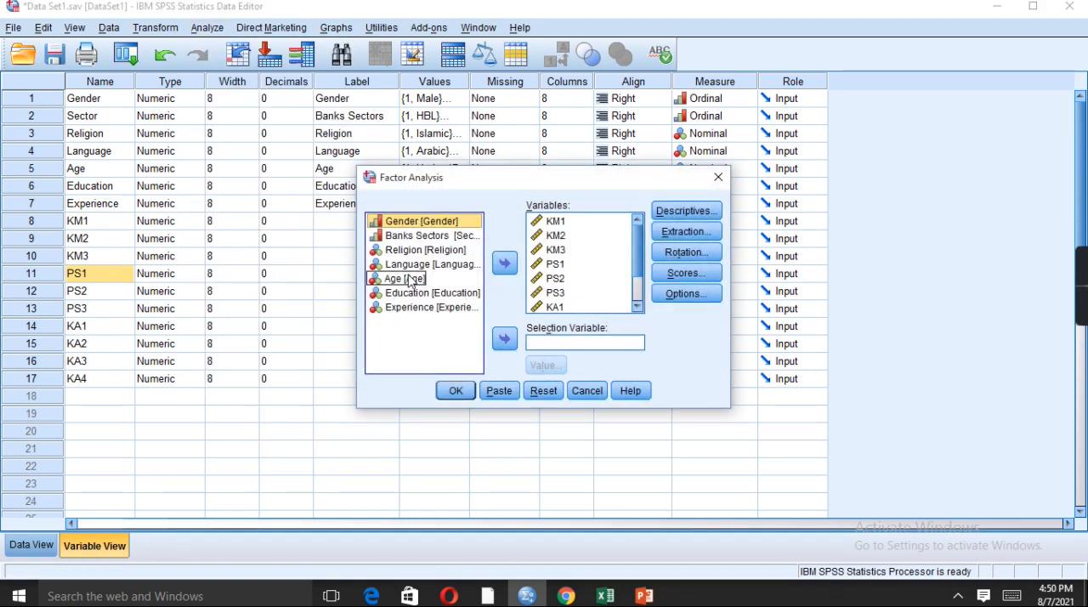
{"action": "left_click", "coordinate": [560, 253]}
{"action": "key", "text": "ctrl+a"}
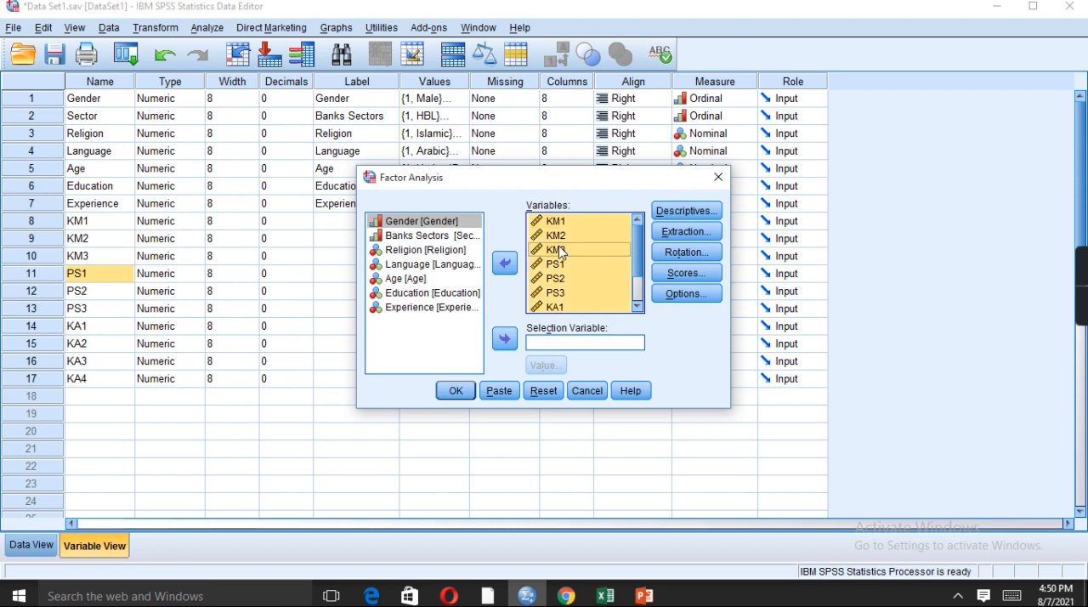
{"action": "left_click", "coordinate": [504, 263]}
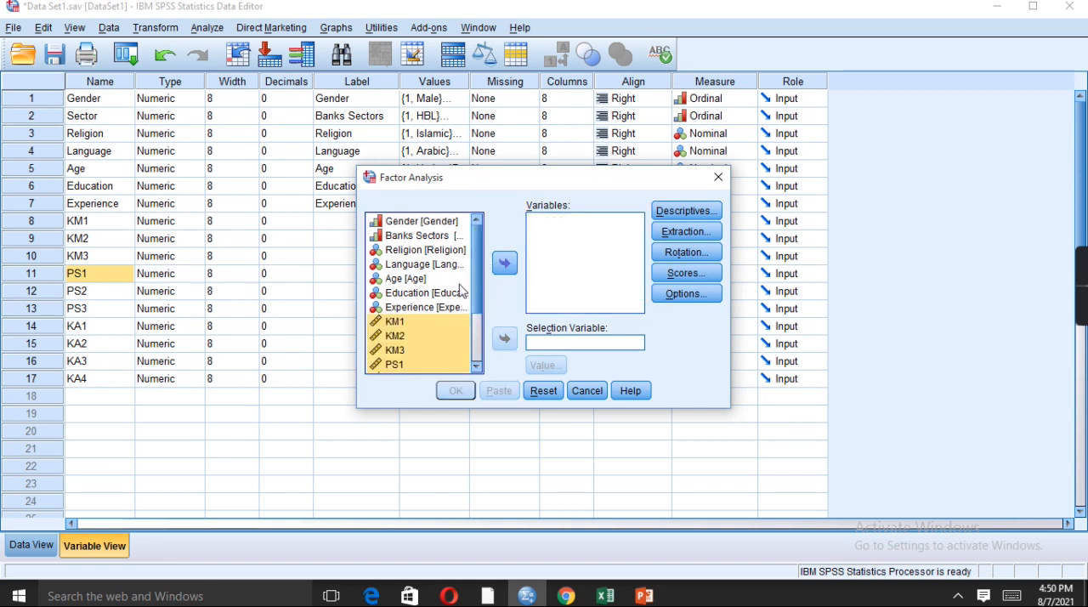
Add all scale items from KM1 through KA4 as the variables of the factor analysis
{"action": "left_click", "coordinate": [454, 295]}
{"action": "left_click_drag", "start_coordinate": [478, 253], "coordinate": [479, 295]}
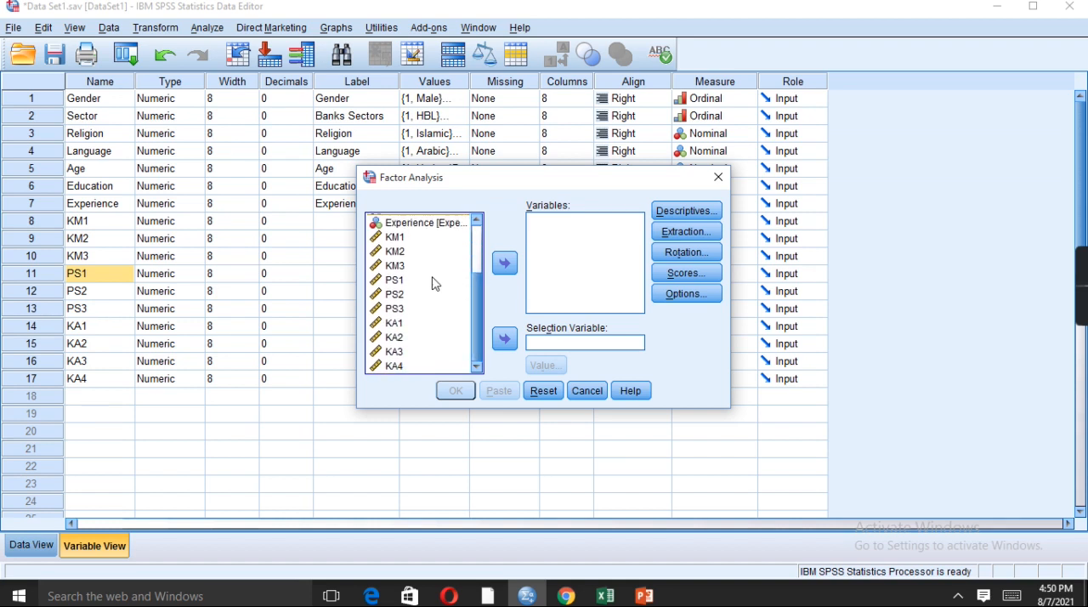
{"action": "left_click", "coordinate": [386, 241]}
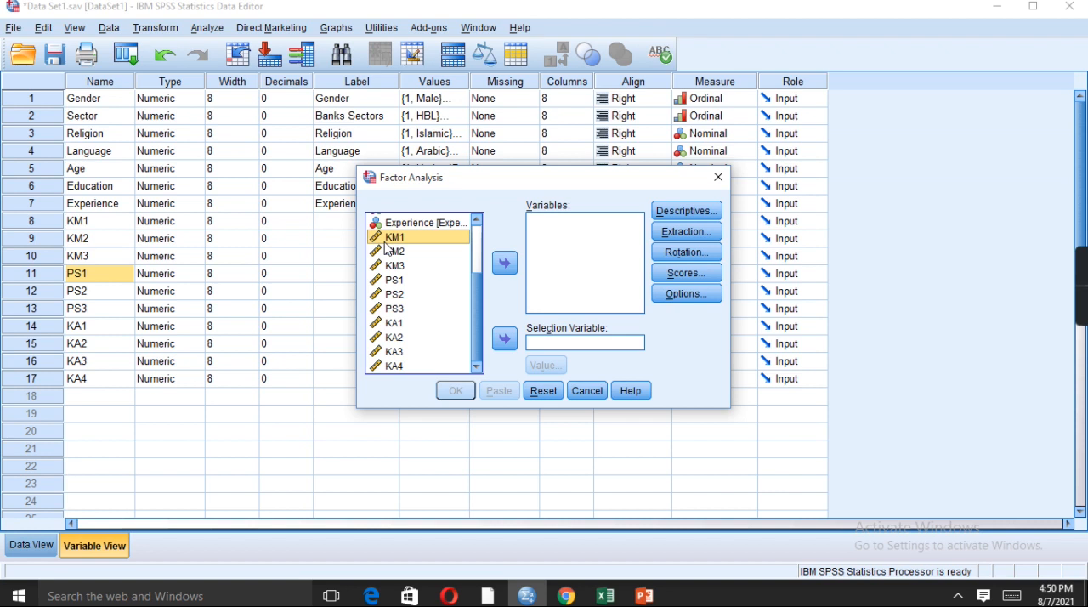
{"action": "key", "text": "shift+Down"}
{"action": "key", "text": "shift+Down"}
{"action": "key", "text": "shift+Down"}
{"action": "key", "text": "shift+Down"}
{"action": "key", "text": "shift+Down"}
{"action": "key", "text": "shift+Down"}
{"action": "key", "text": "shift+Down"}
{"action": "key", "text": "shift+Down"}
{"action": "key", "text": "shift+Down"}
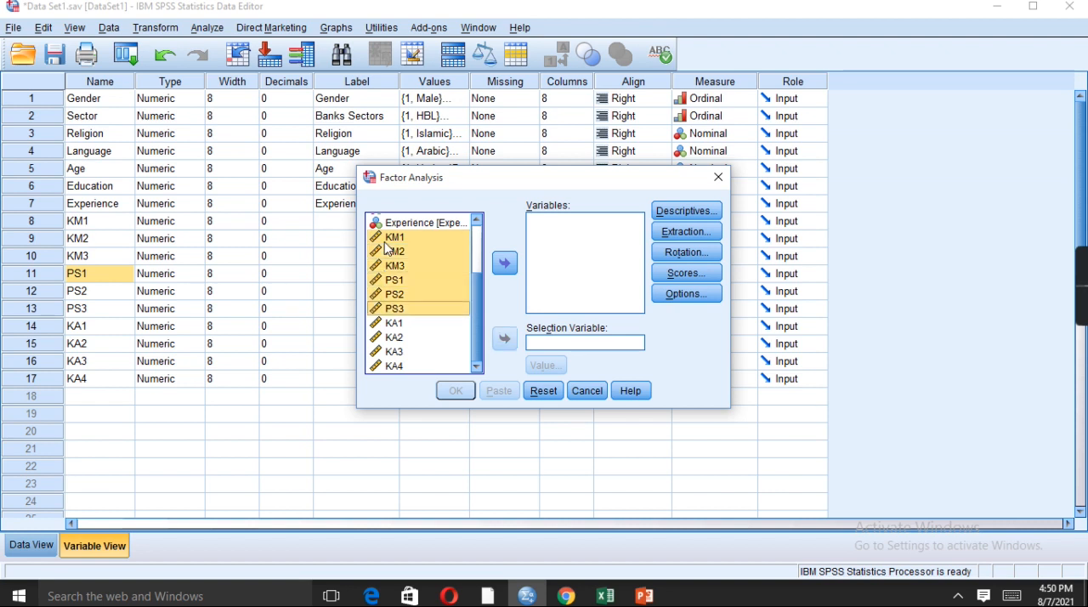
{"action": "left_click", "coordinate": [508, 265]}
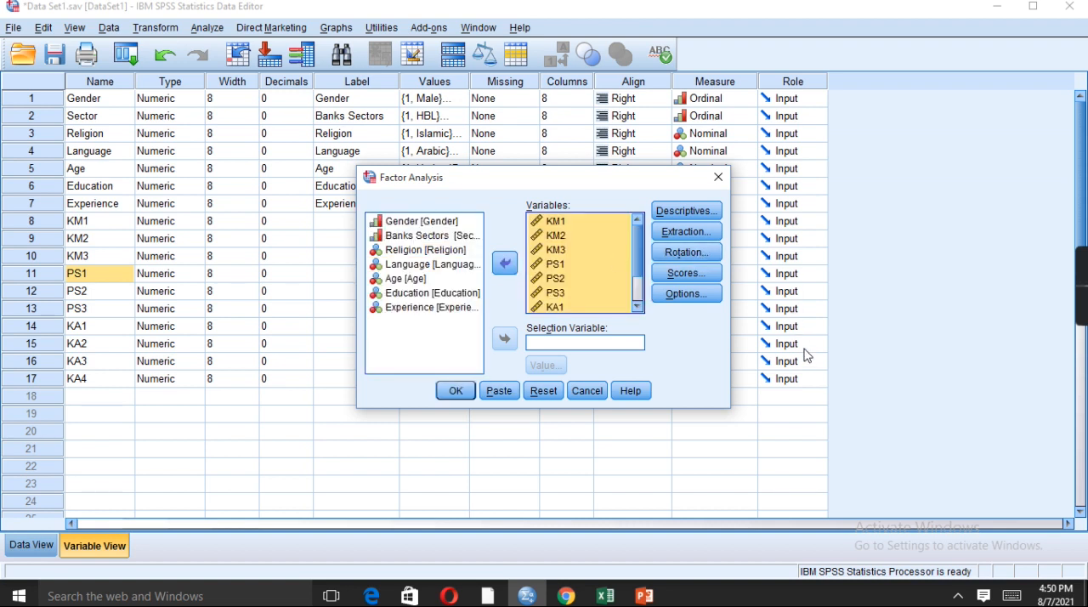
Check the factor extraction settings without changing them and apply Varimax as the rotation method
{"action": "left_click", "coordinate": [710, 235]}
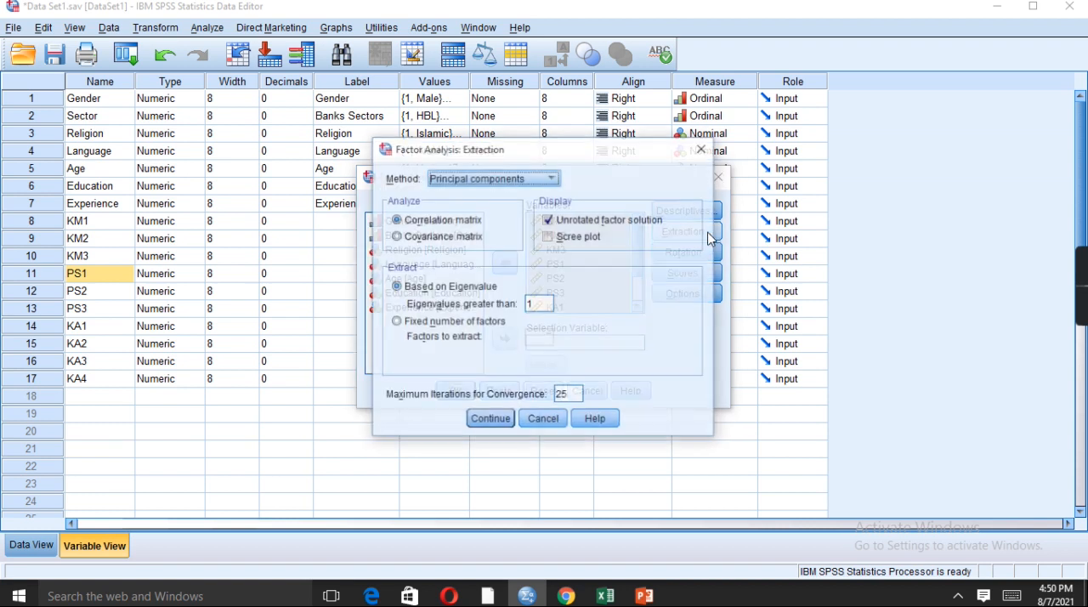
{"action": "left_click", "coordinate": [561, 420]}
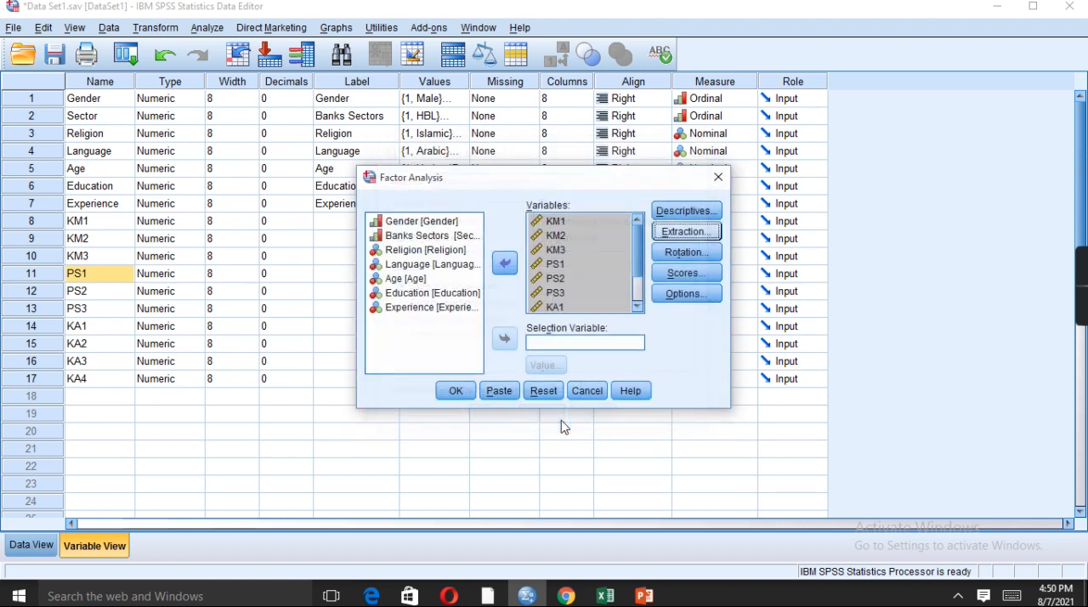
{"action": "left_click", "coordinate": [696, 251]}
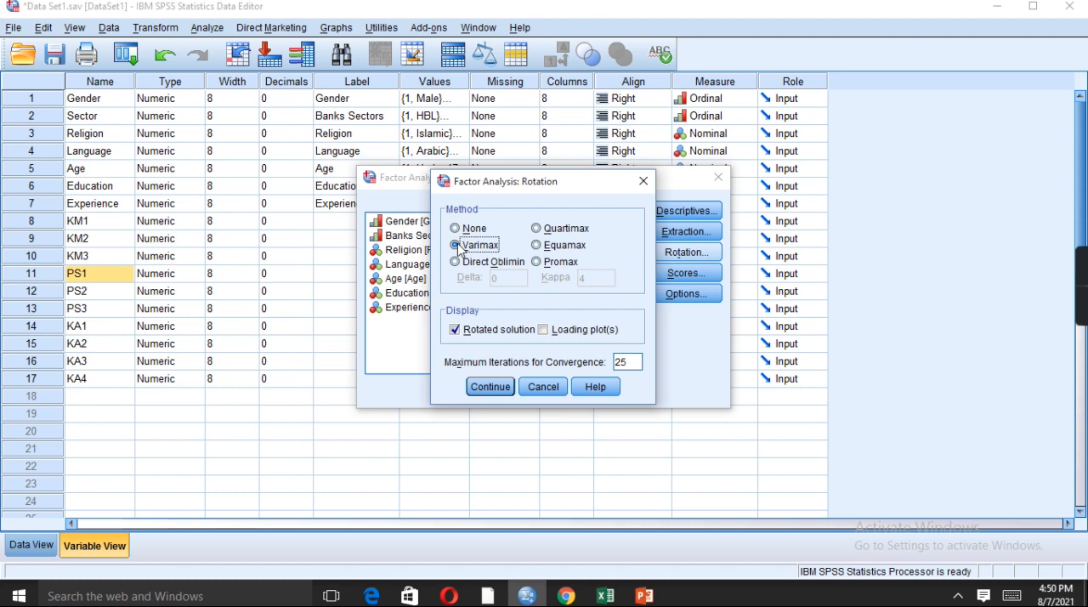
{"action": "left_click", "coordinate": [489, 386]}
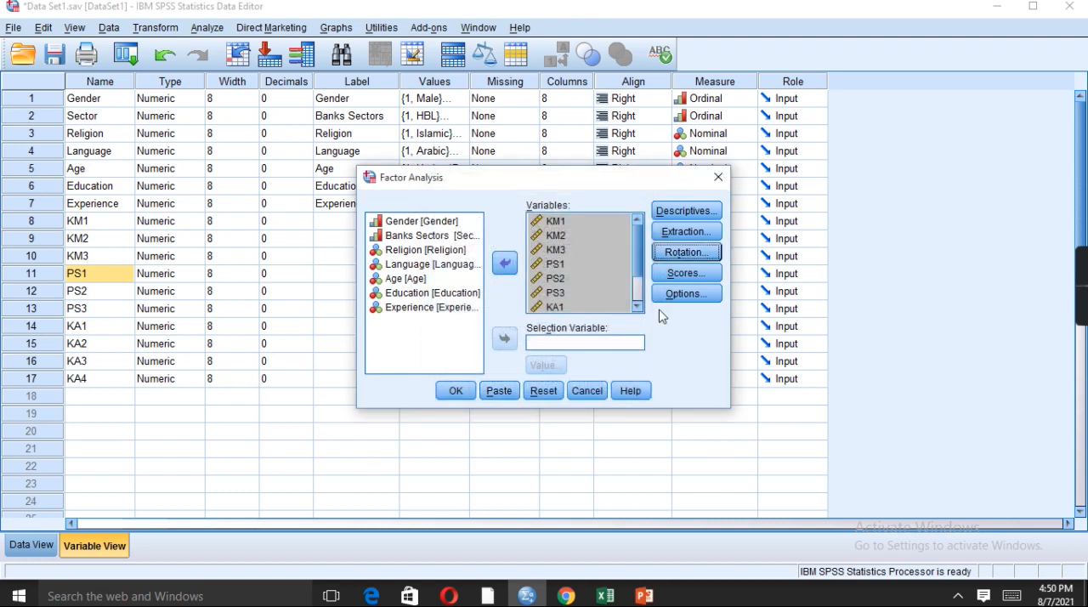
Suppress small coefficients with an absolute value below .5 and run the factor analysis
{"action": "left_click", "coordinate": [690, 294]}
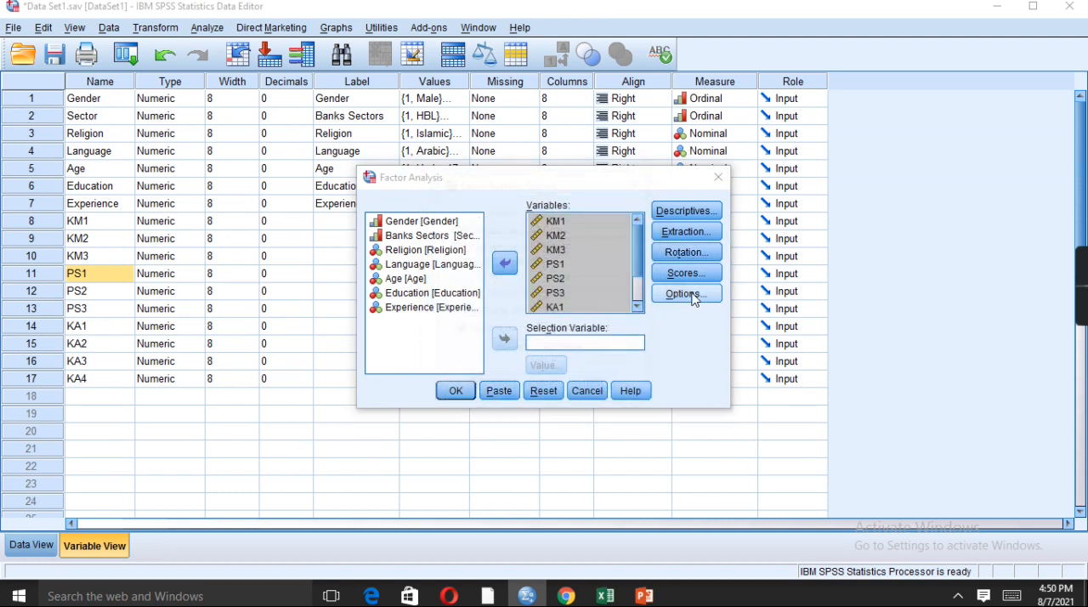
{"action": "double_click", "coordinate": [617, 349]}
{"action": "type", "text": "4"}
{"action": "key", "text": "BackSpace"}
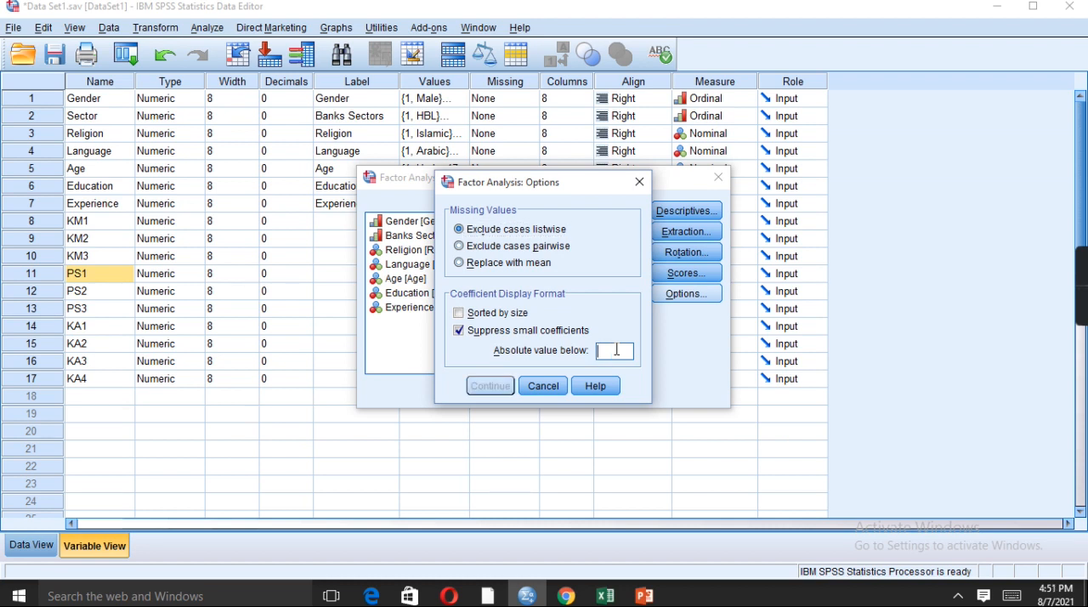
{"action": "type", "text": "5"}
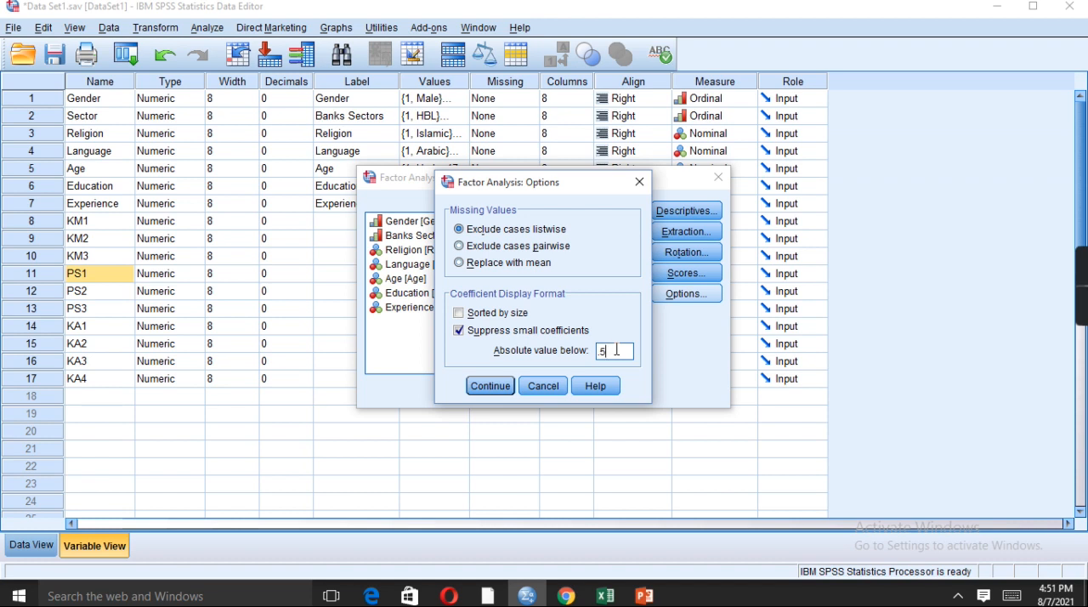
{"action": "left_click", "coordinate": [490, 386]}
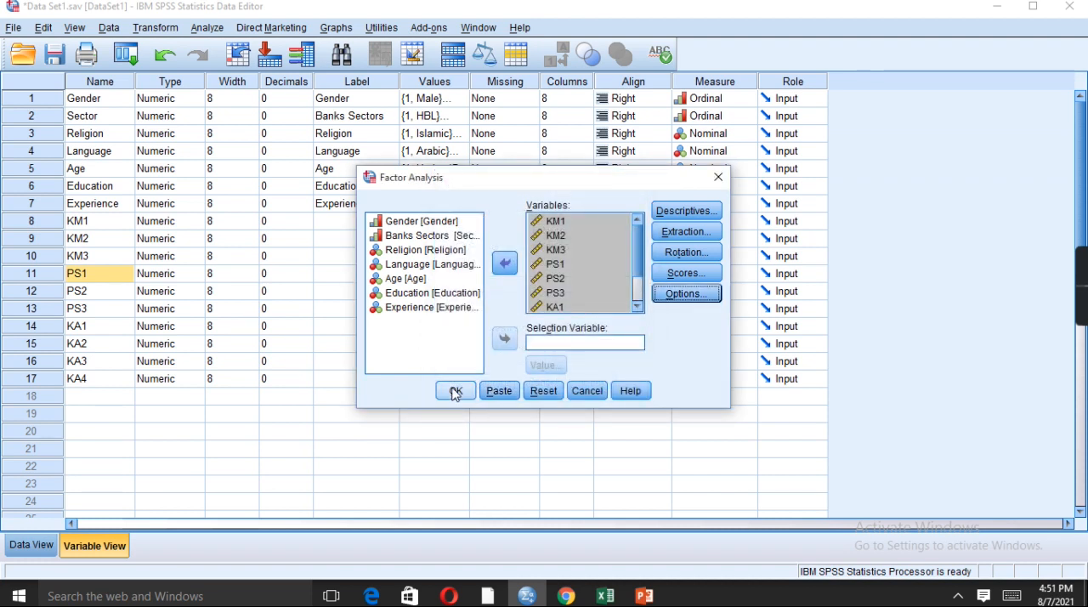
{"action": "left_click", "coordinate": [455, 391]}
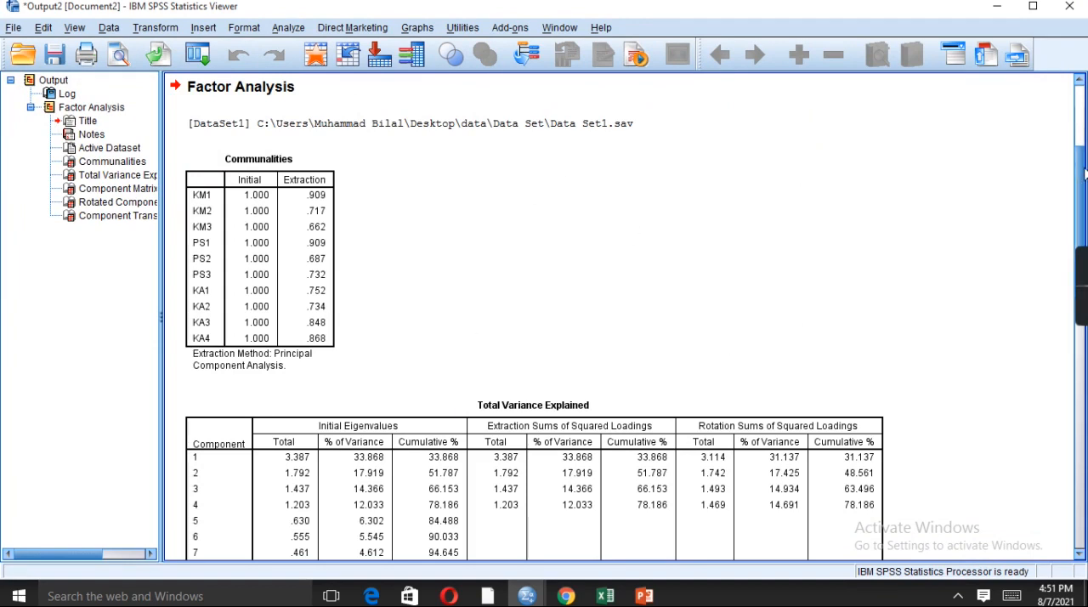
Examine the Rotated Component Matrix in the output to see which component each item loads on
{"action": "left_click_drag", "start_coordinate": [1084, 175], "coordinate": [1085, 422]}
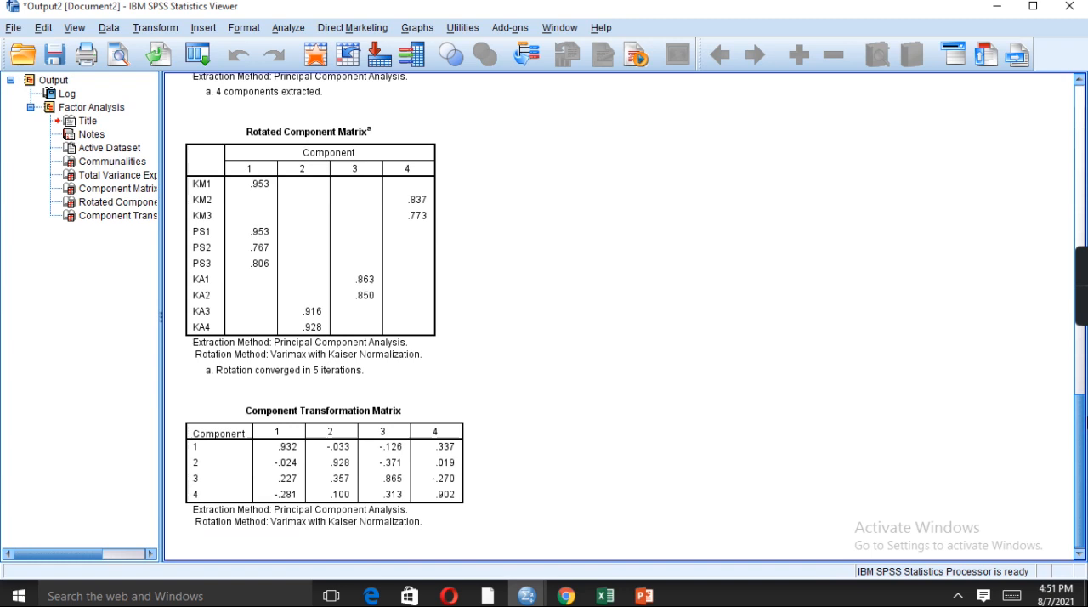
{"action": "scroll", "coordinate": [605, 328], "scroll_direction": "up", "scroll_amount": 1}
{"action": "left_click", "coordinate": [265, 228]}
{"action": "left_click", "coordinate": [213, 204]}
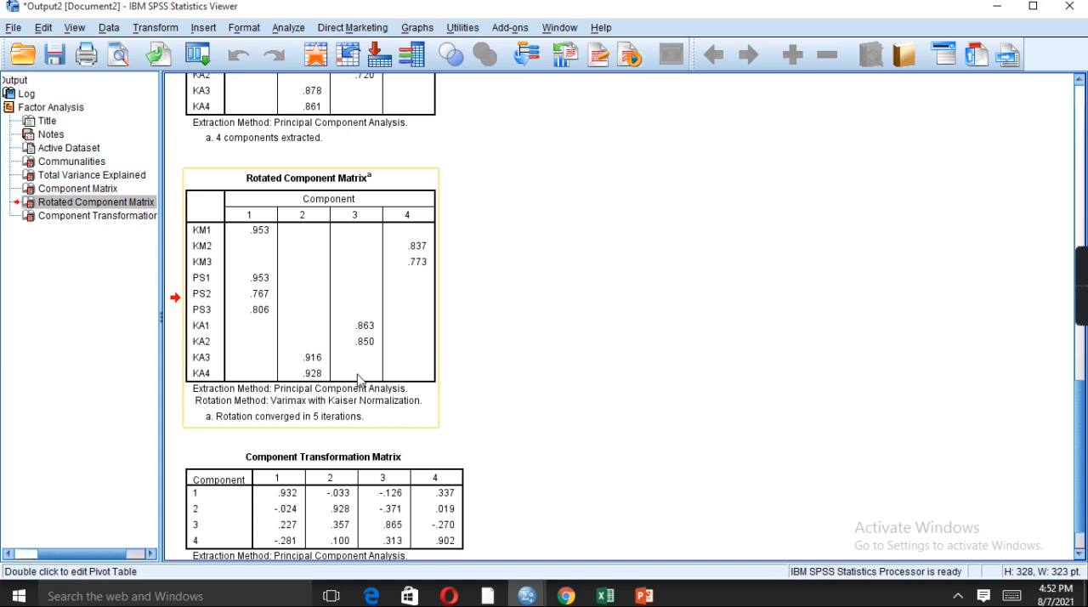
{"action": "left_click", "coordinate": [265, 240]}
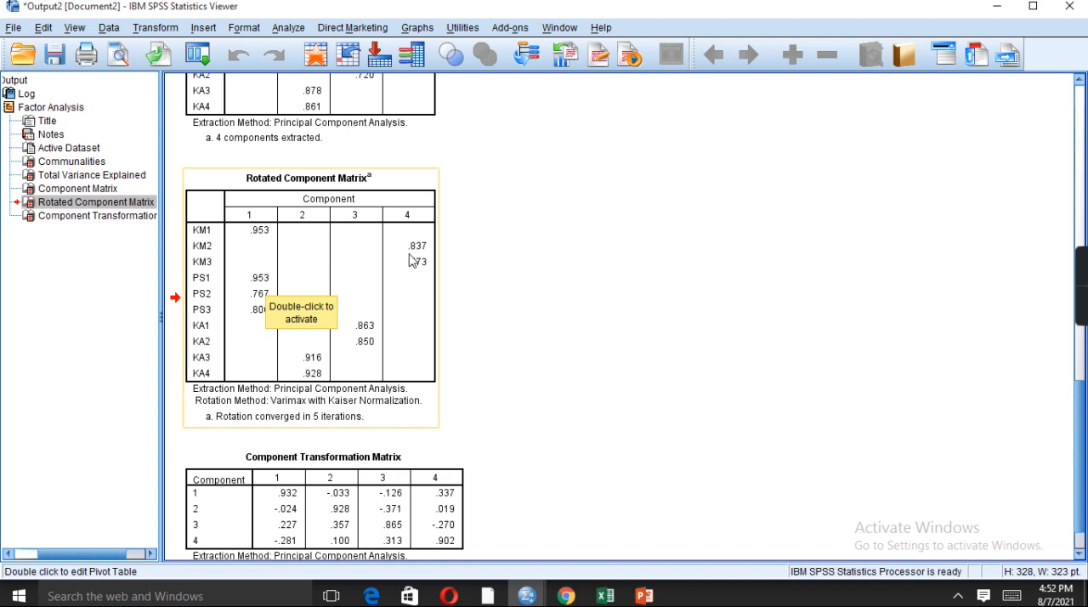
Activate the Rotated Component Matrix table and highlight the component 1 loadings of PS1 to PS3
{"action": "double_click", "coordinate": [433, 290]}
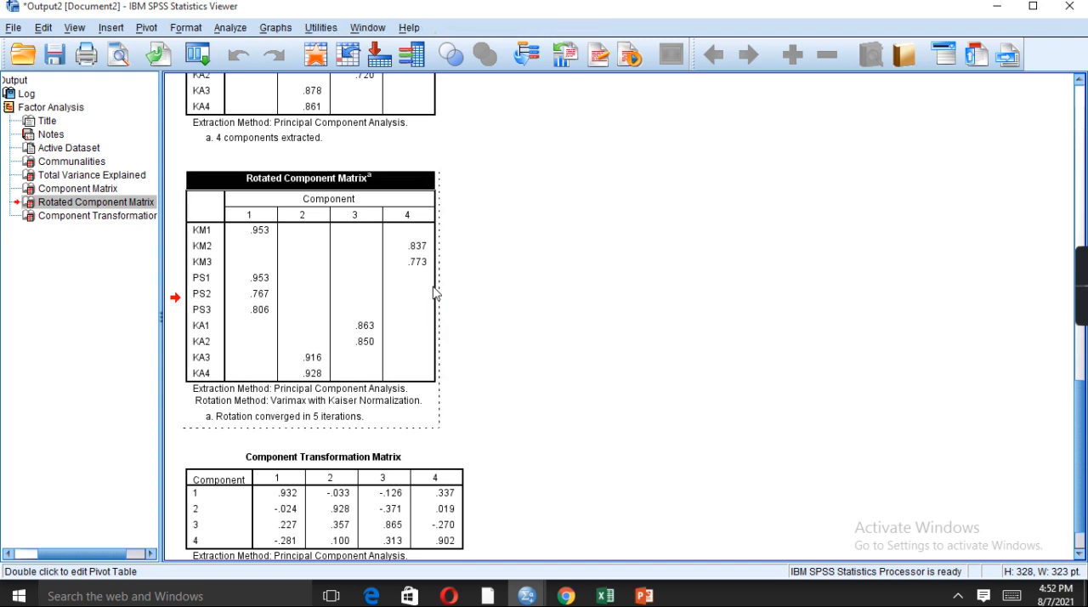
{"action": "left_click", "coordinate": [252, 280]}
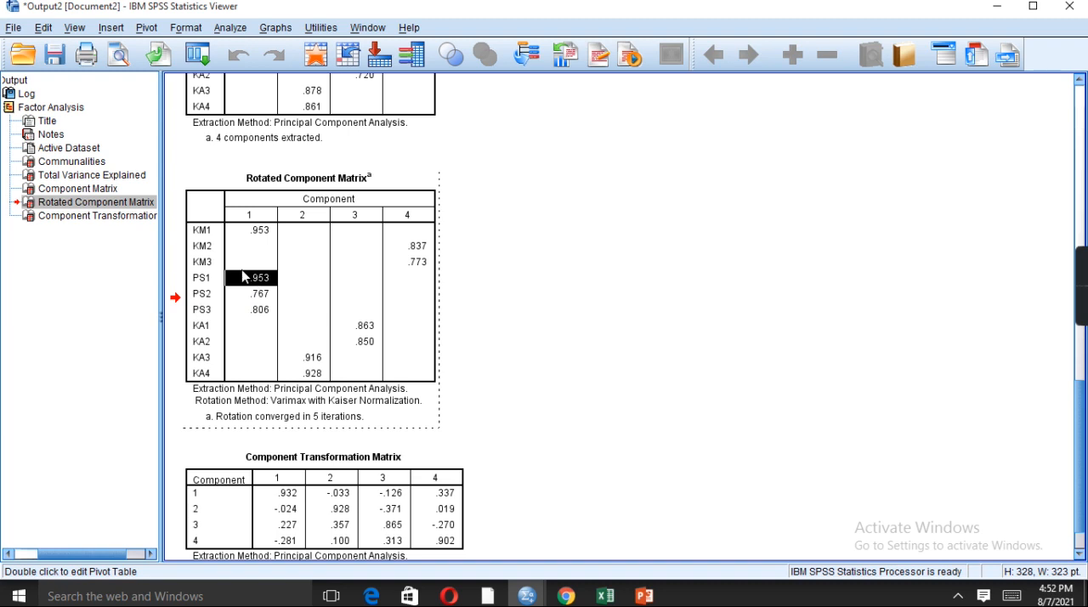
{"action": "key", "text": "shift+Down"}
{"action": "key", "text": "shift+Down"}
{"action": "key", "text": "ctrl+c"}
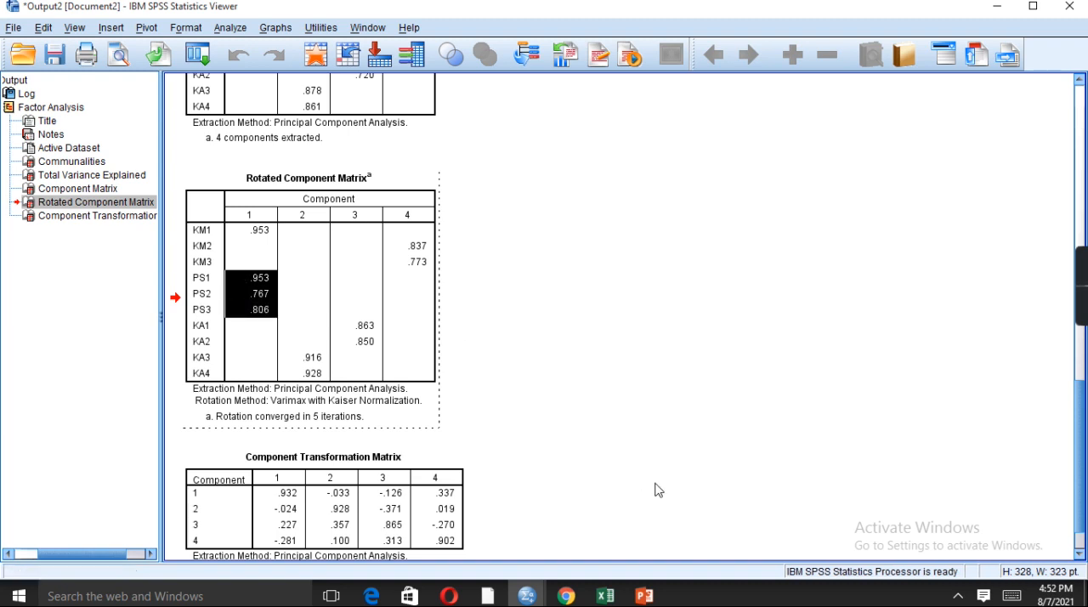
Switch to the Excel workbook and paste the copied PS1 to PS3 loadings into λ cells D4:D6 for Project Success
{"action": "left_click", "coordinate": [605, 595]}
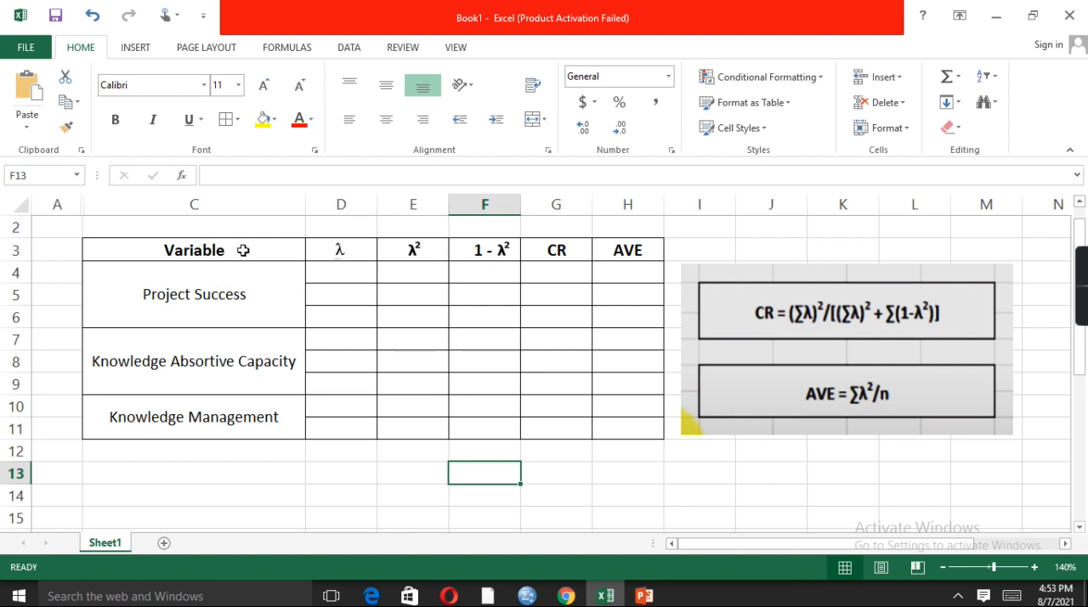
{"action": "left_click", "coordinate": [248, 303]}
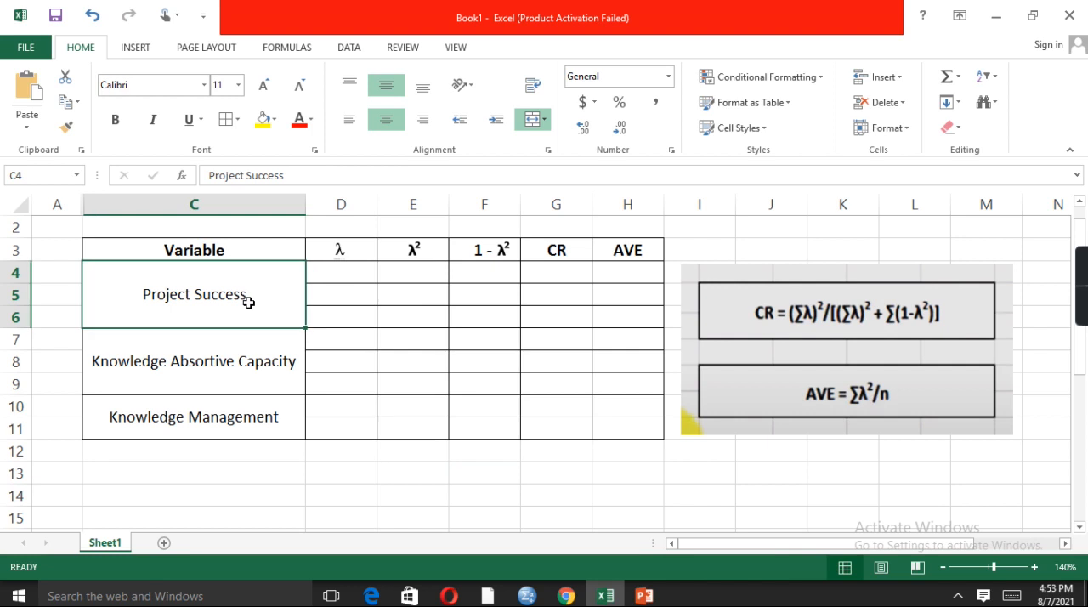
{"action": "left_click", "coordinate": [253, 370]}
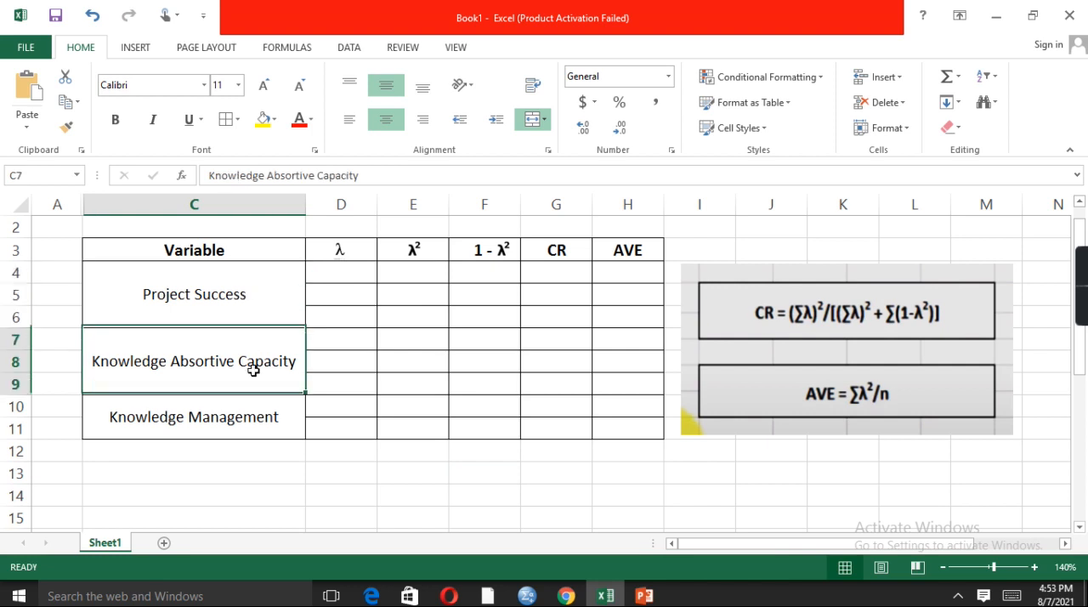
{"action": "left_click", "coordinate": [223, 423]}
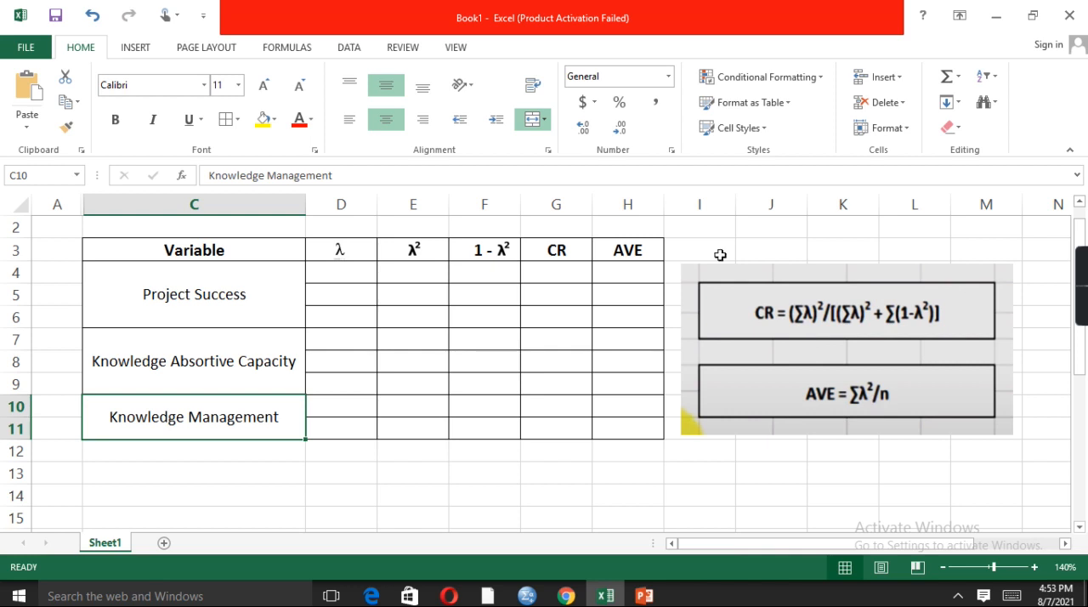
{"action": "left_click", "coordinate": [358, 277]}
{"action": "key", "text": "shift+Down"}
{"action": "key", "text": "shift+Down"}
{"action": "key", "text": "ctrl+v"}
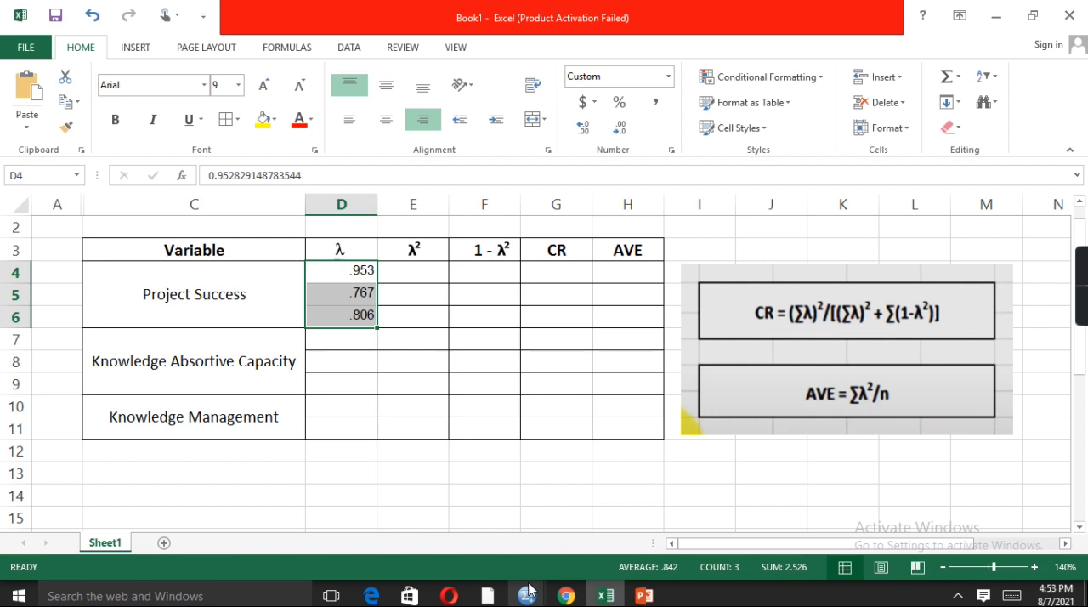
{"action": "mouse_move", "coordinate": [526, 595]}
{"action": "left_click", "coordinate": [571, 554]}
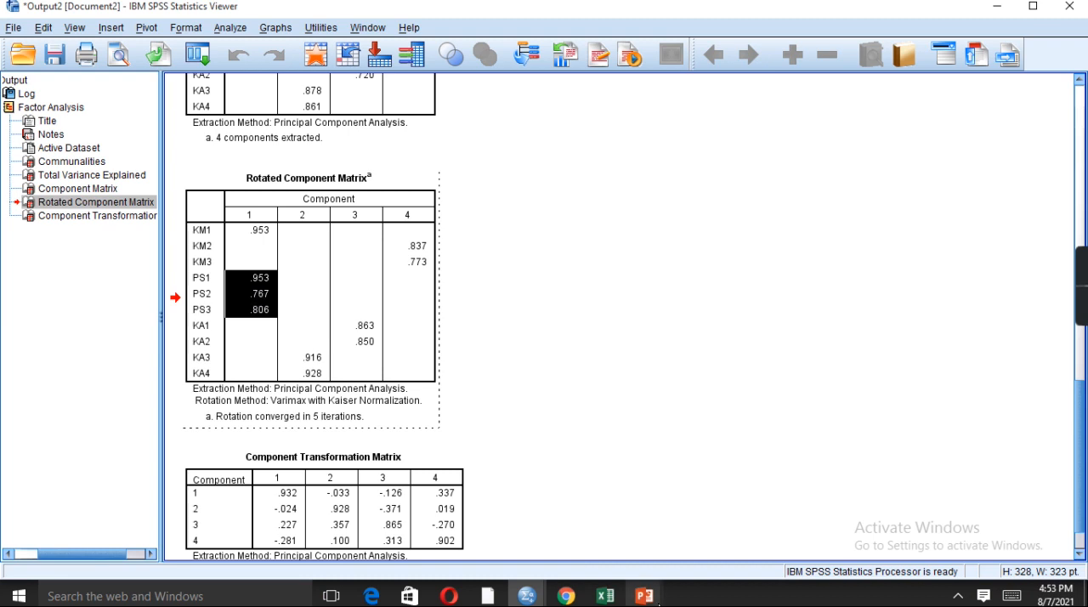
{"action": "left_click", "coordinate": [605, 595]}
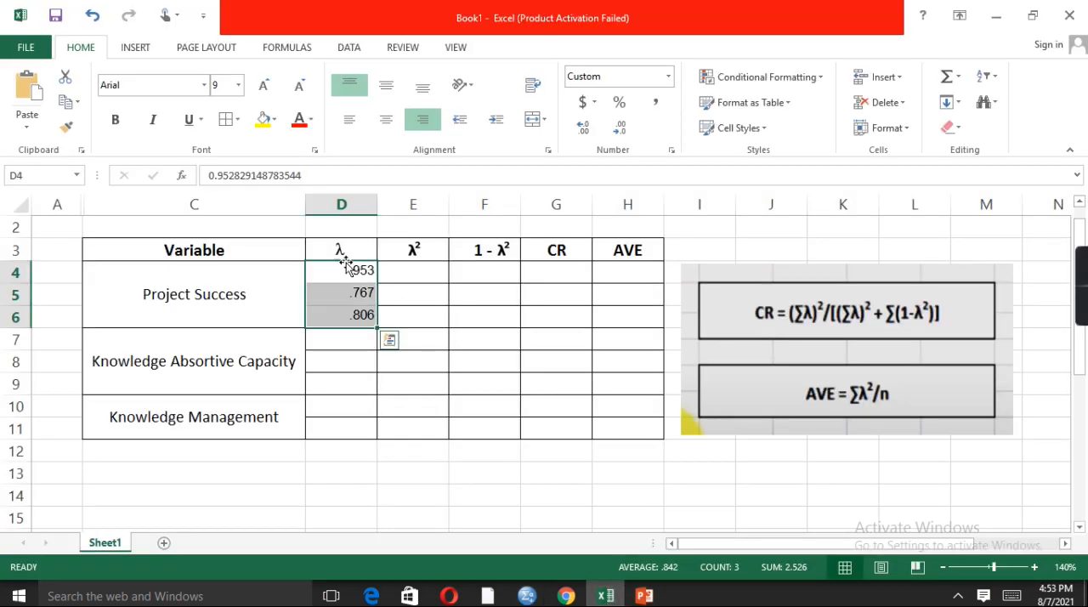
Centre the Project Success loadings in D4:D6 horizontally and vertically and apply all borders to them
{"action": "left_click", "coordinate": [386, 119]}
{"action": "left_click", "coordinate": [385, 88]}
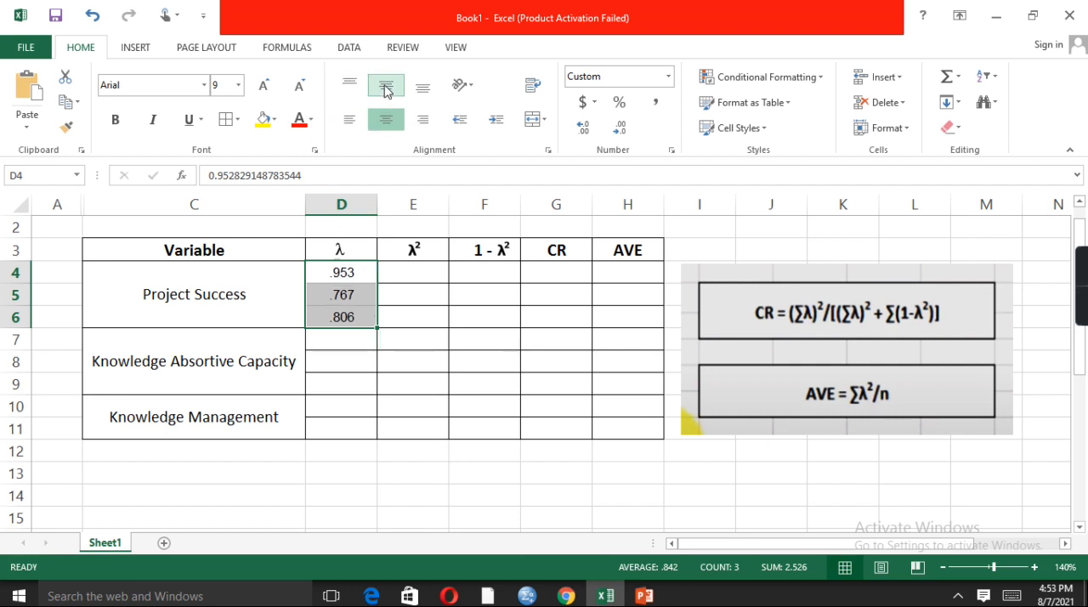
{"action": "left_click", "coordinate": [235, 119]}
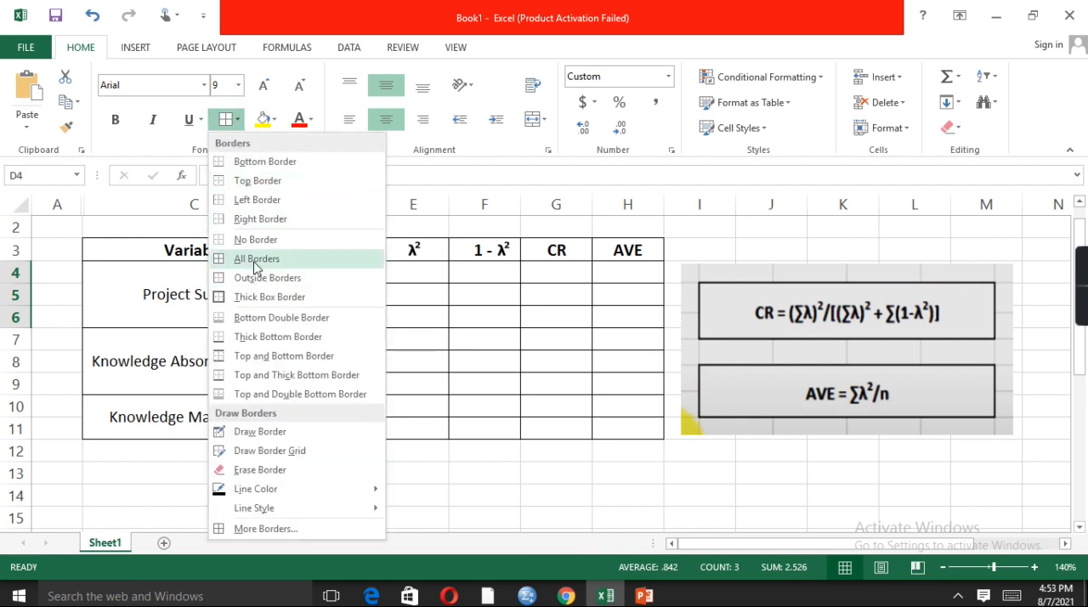
{"action": "left_click", "coordinate": [255, 259]}
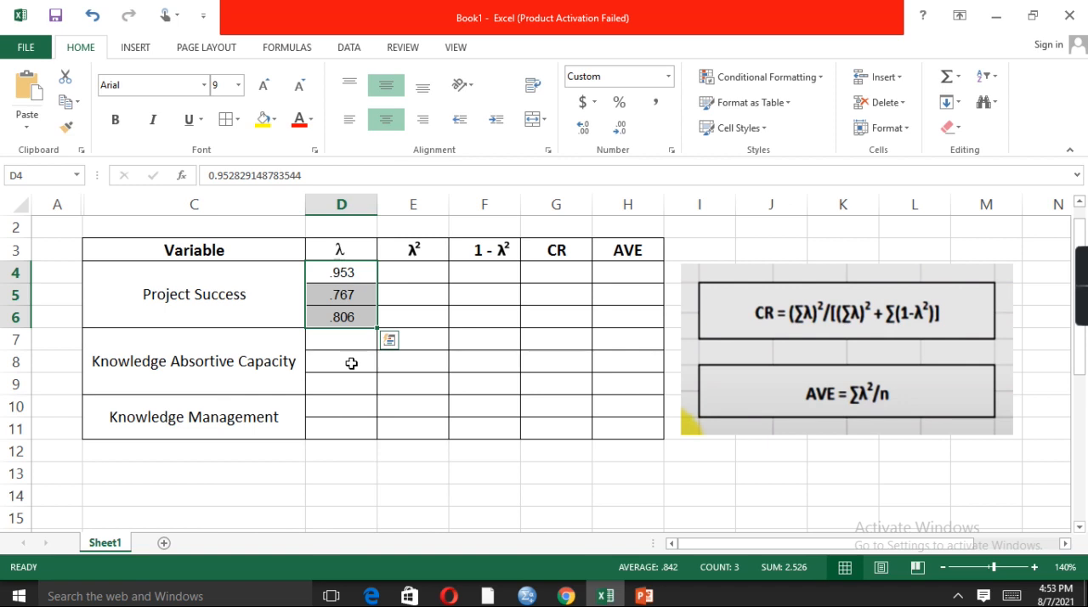
Copy the component 3 cells from PS3 to KA2 in the SPSS Rotated Component Matrix into Excel starting at D7
{"action": "left_click", "coordinate": [606, 595]}
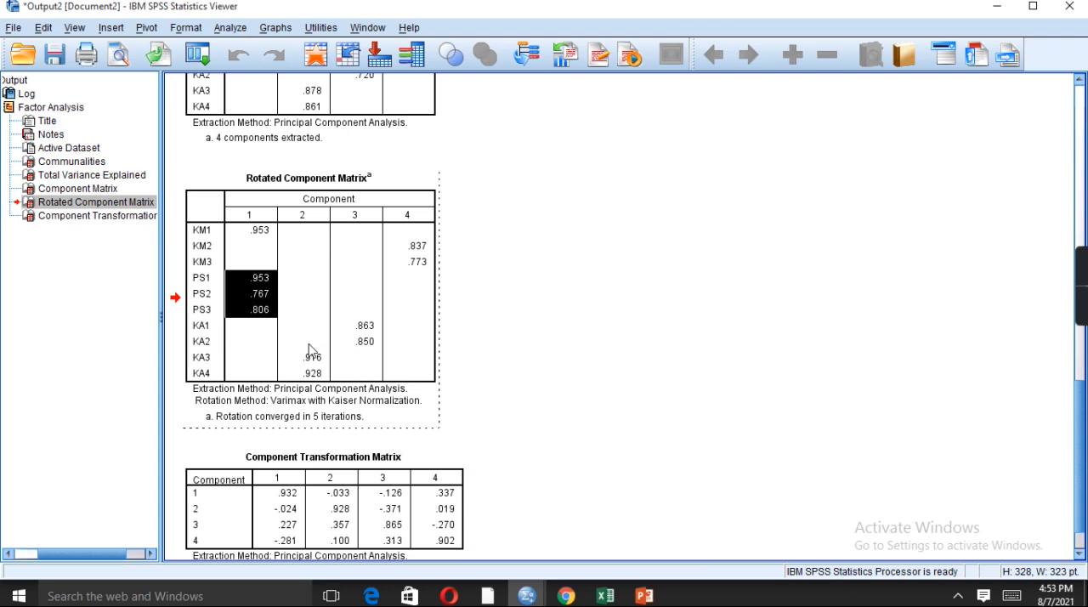
{"action": "left_click_drag", "start_coordinate": [356, 310], "coordinate": [375, 342]}
{"action": "key", "text": "ctrl+c"}
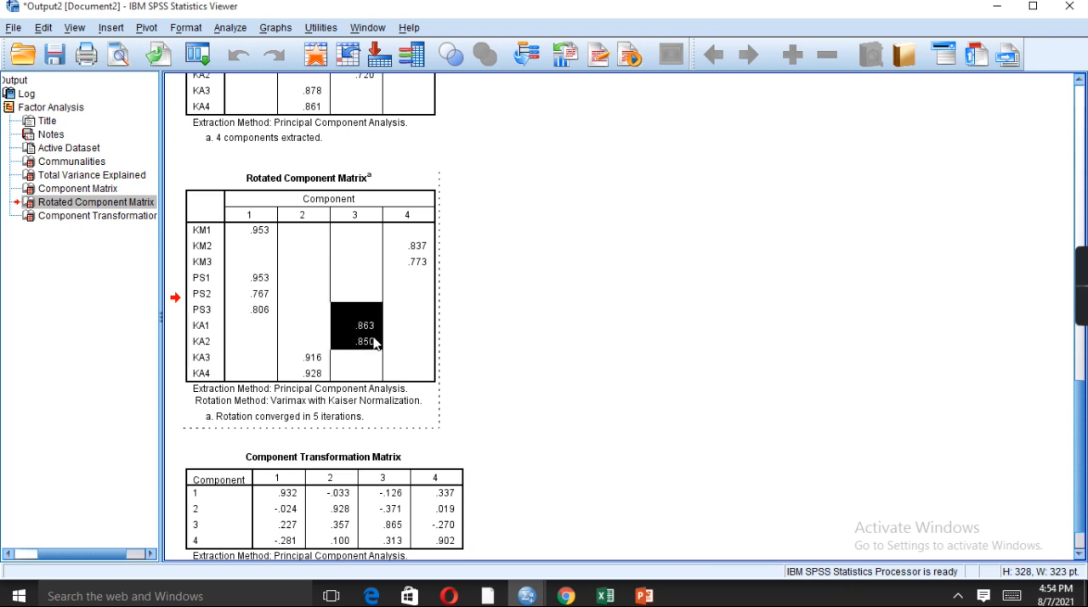
{"action": "left_click", "coordinate": [605, 595]}
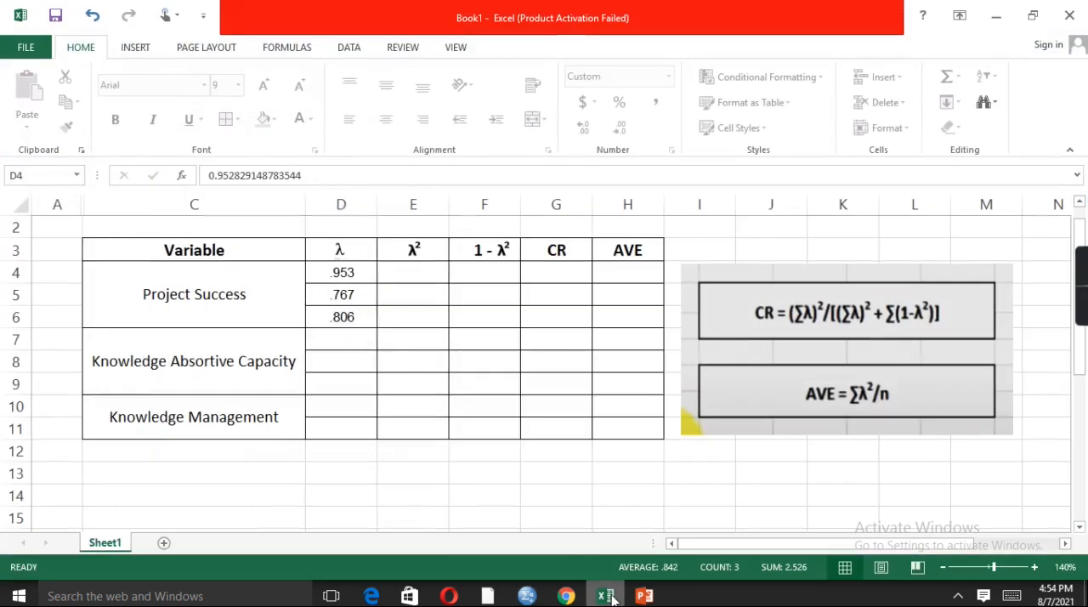
{"action": "left_click_drag", "start_coordinate": [352, 338], "coordinate": [348, 354]}
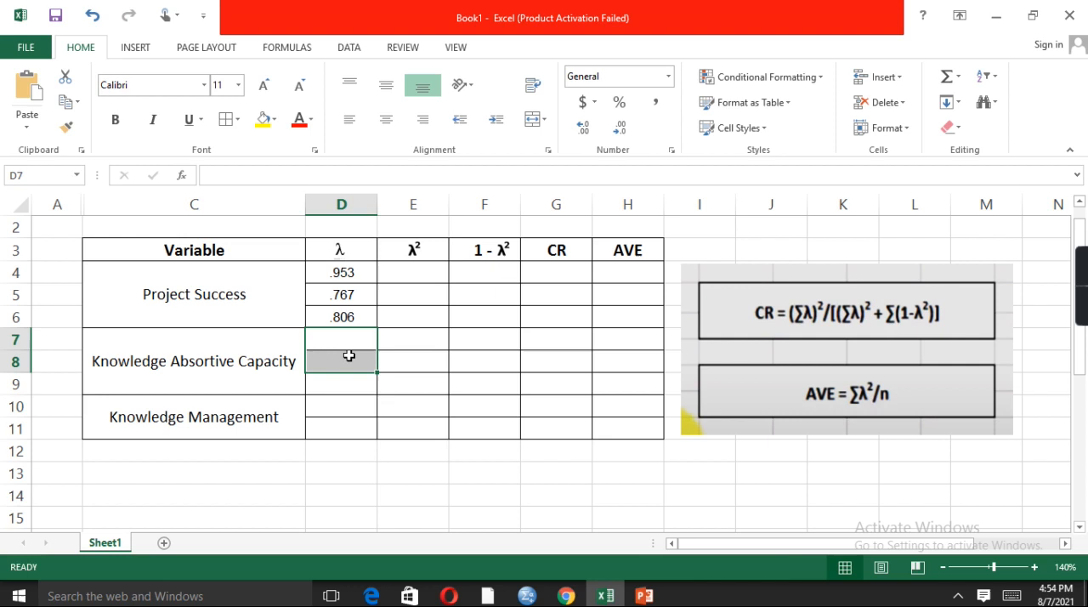
{"action": "key", "text": "ctrl+v"}
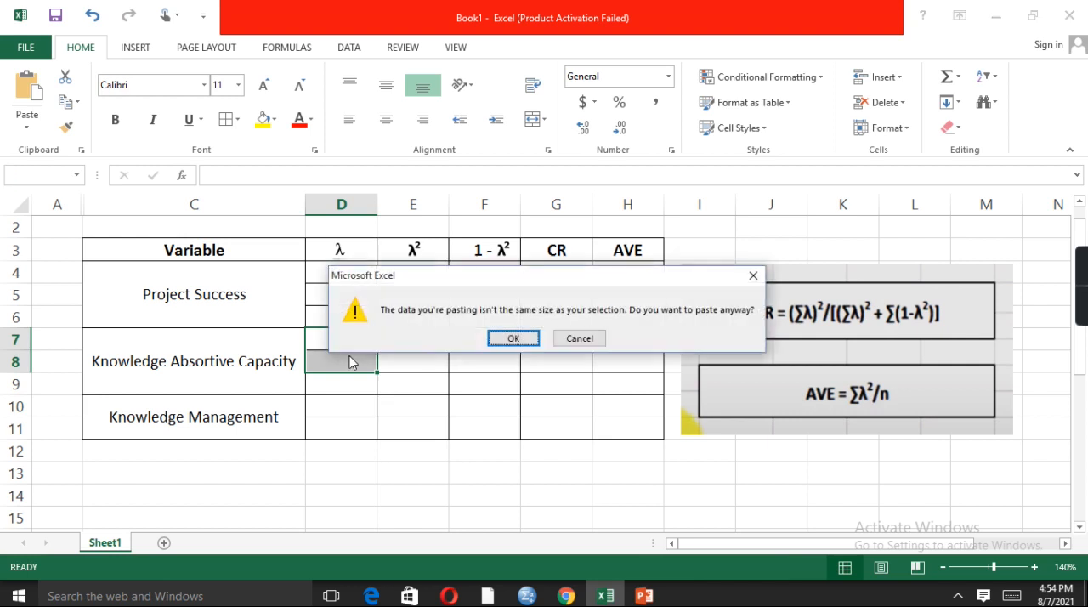
{"action": "left_click", "coordinate": [533, 344]}
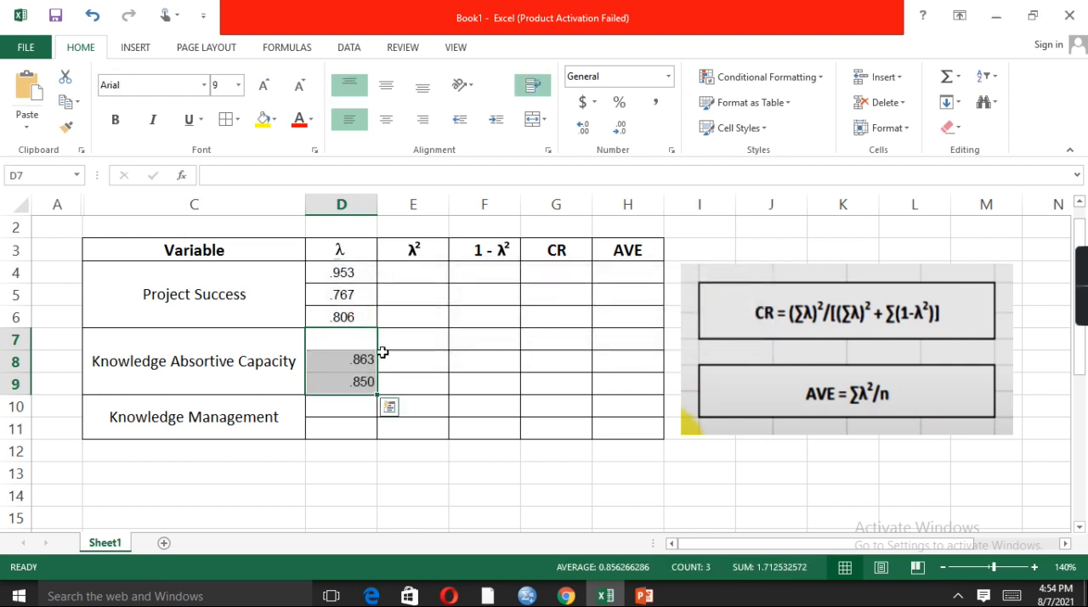
Look up the KA3 loading in the SPSS Rotated Component Matrix and enter .916 in cell D7 of the Excel table
{"action": "mouse_move", "coordinate": [527, 595]}
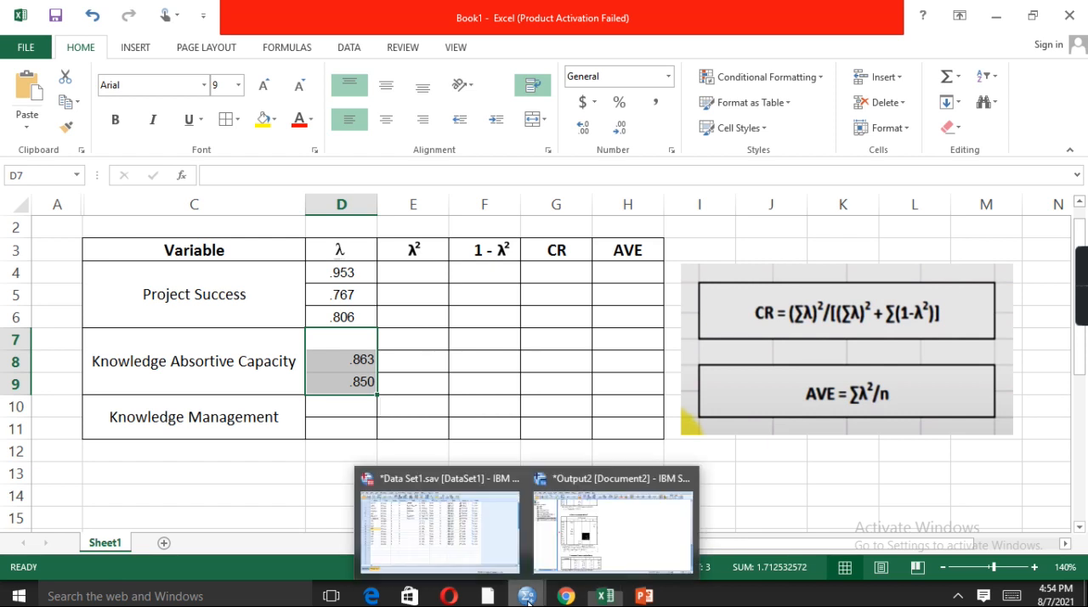
{"action": "left_click", "coordinate": [595, 539]}
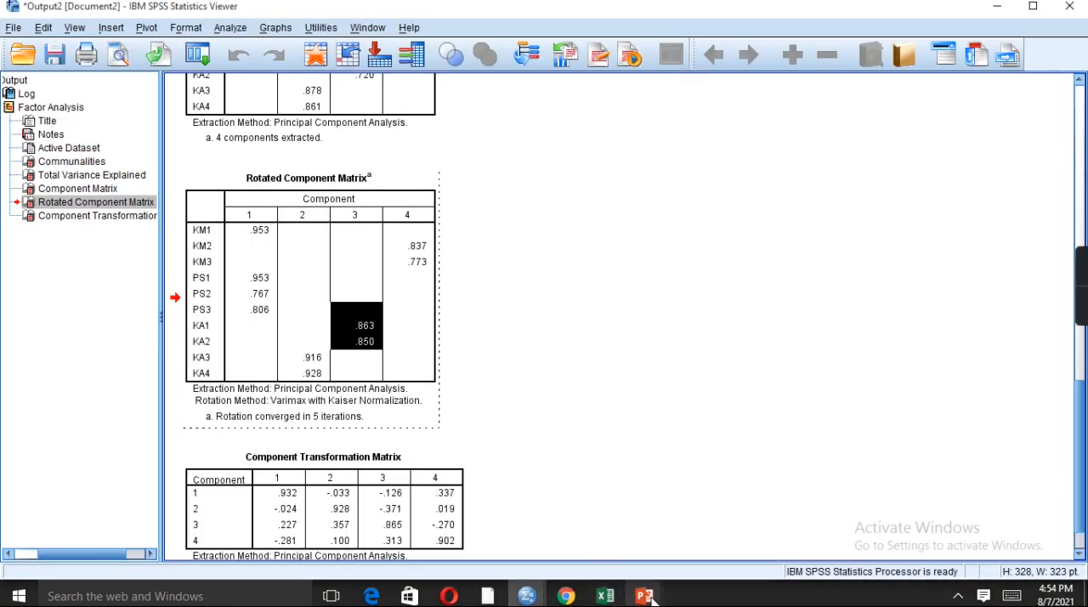
{"action": "mouse_move", "coordinate": [622, 602]}
{"action": "left_click", "coordinate": [569, 510]}
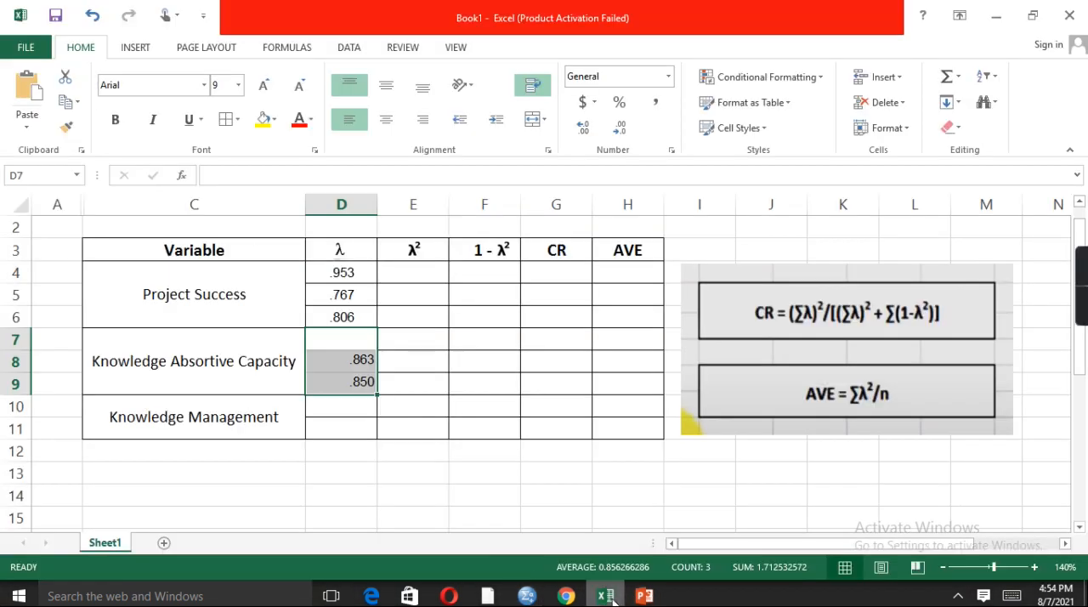
{"action": "left_click", "coordinate": [361, 342]}
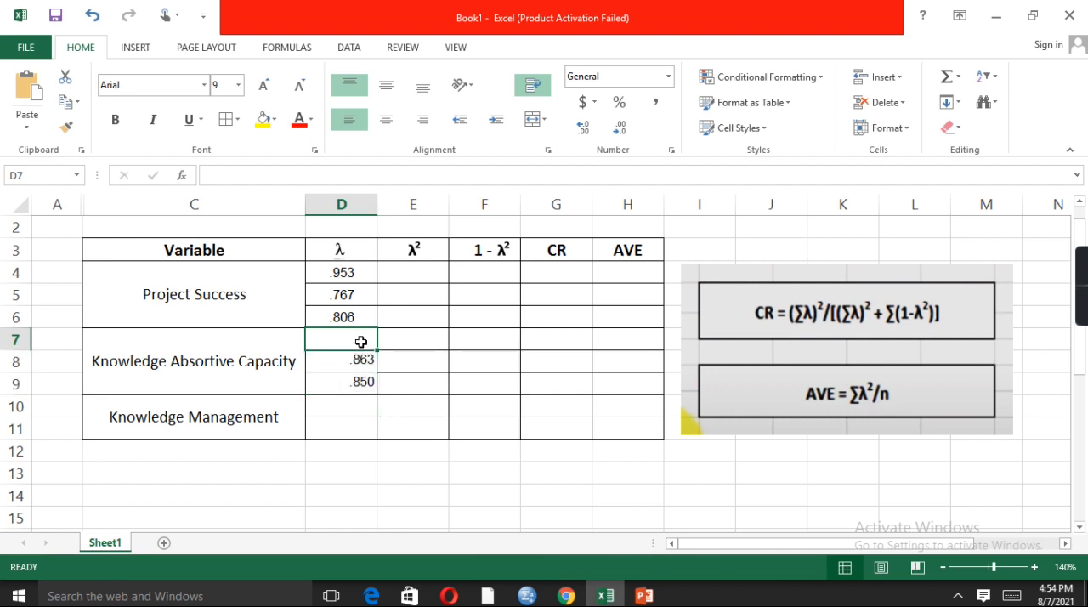
{"action": "type", "text": ".916"}
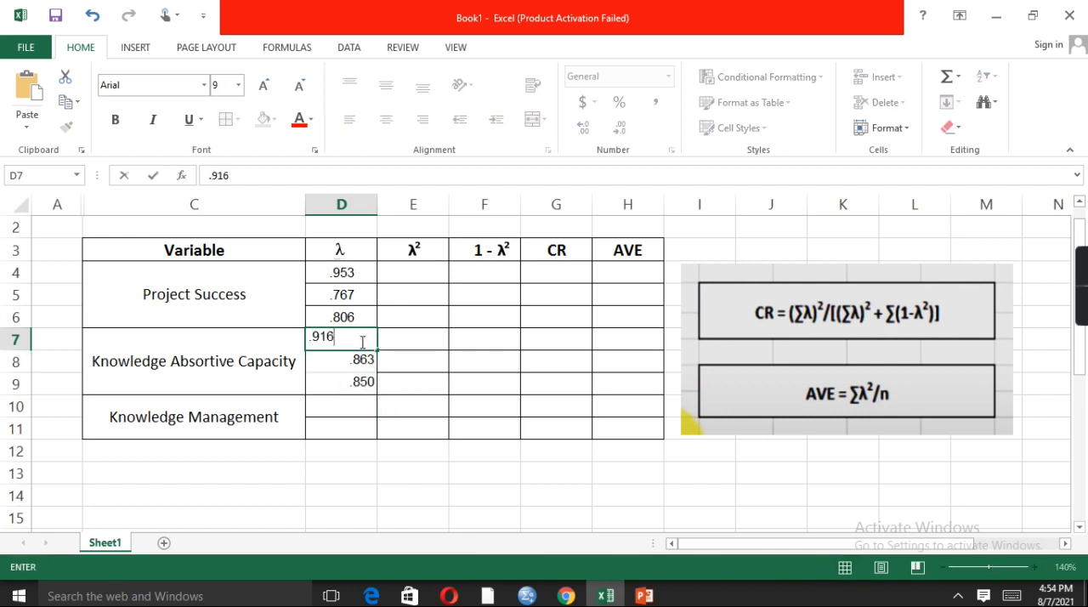
{"action": "key", "text": "Return"}
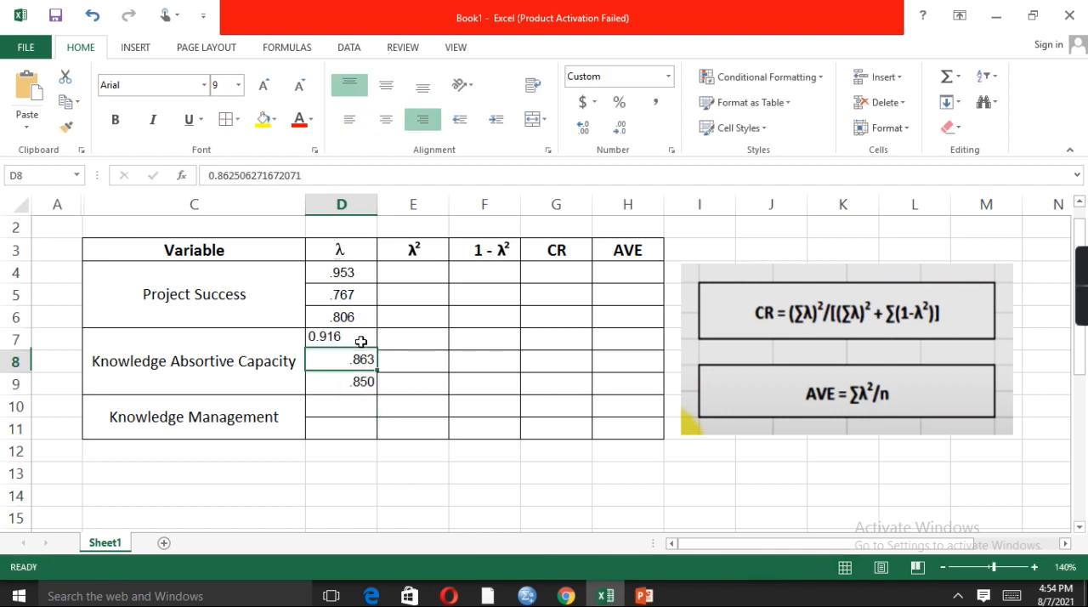
{"action": "double_click", "coordinate": [316, 336]}
{"action": "key", "text": "BackSpace"}
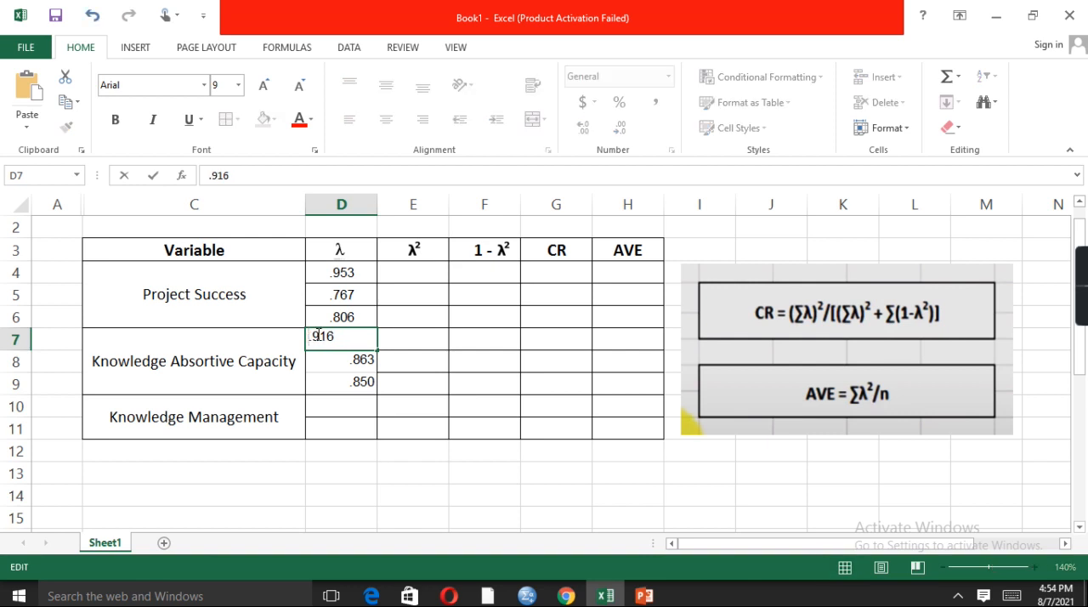
{"action": "key", "text": "Return"}
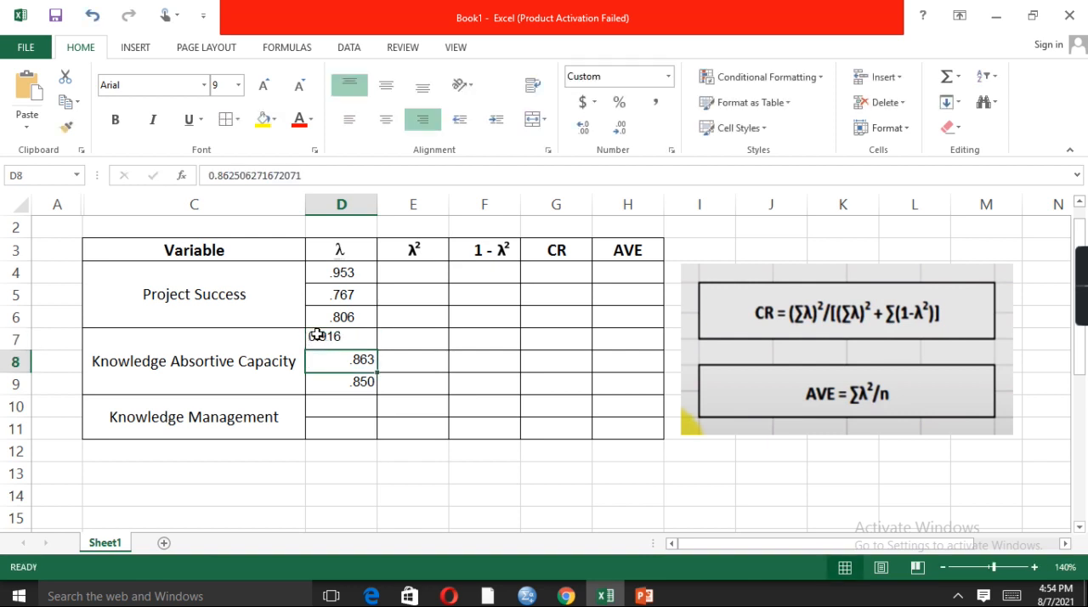
Copy the component 4 loadings of KM2 and KM3 from SPSS into Excel cells D10:D11 for Knowledge Management
{"action": "left_click", "coordinate": [340, 413]}
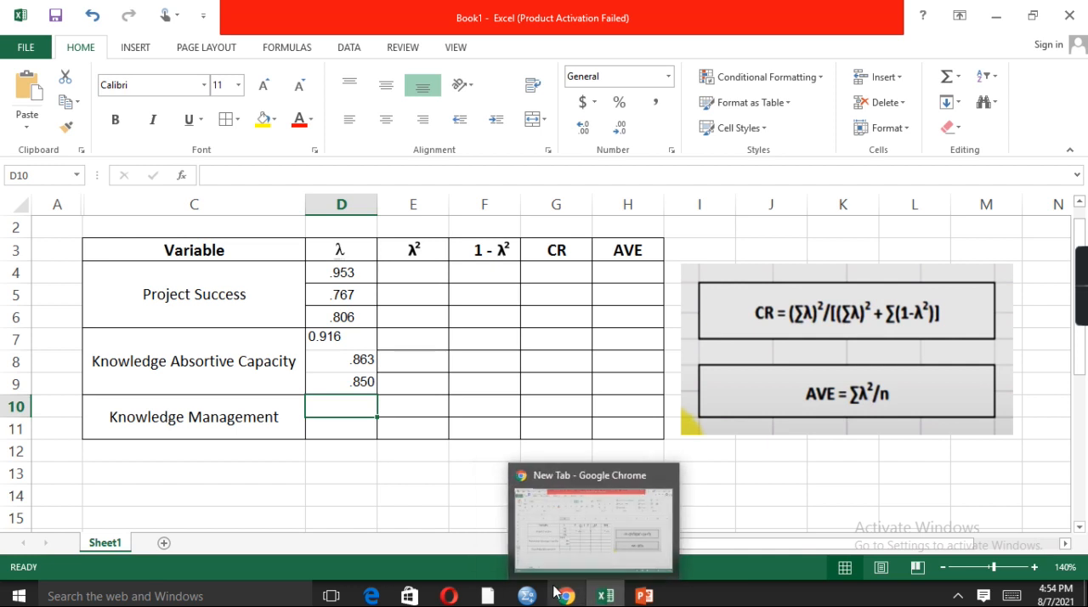
{"action": "mouse_move", "coordinate": [527, 596]}
{"action": "left_click", "coordinate": [592, 528]}
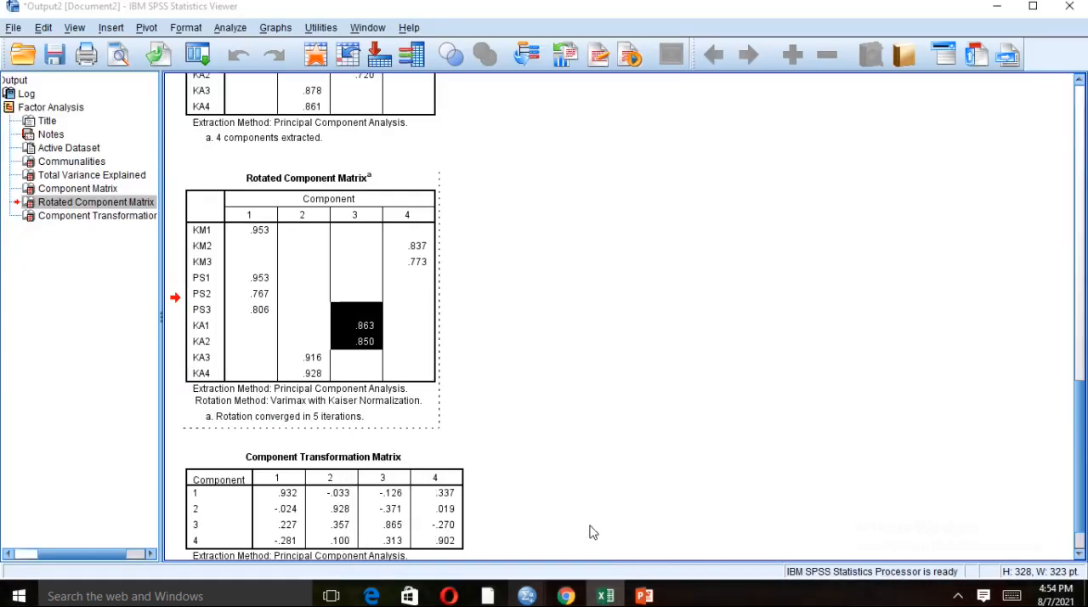
{"action": "left_click", "coordinate": [410, 249]}
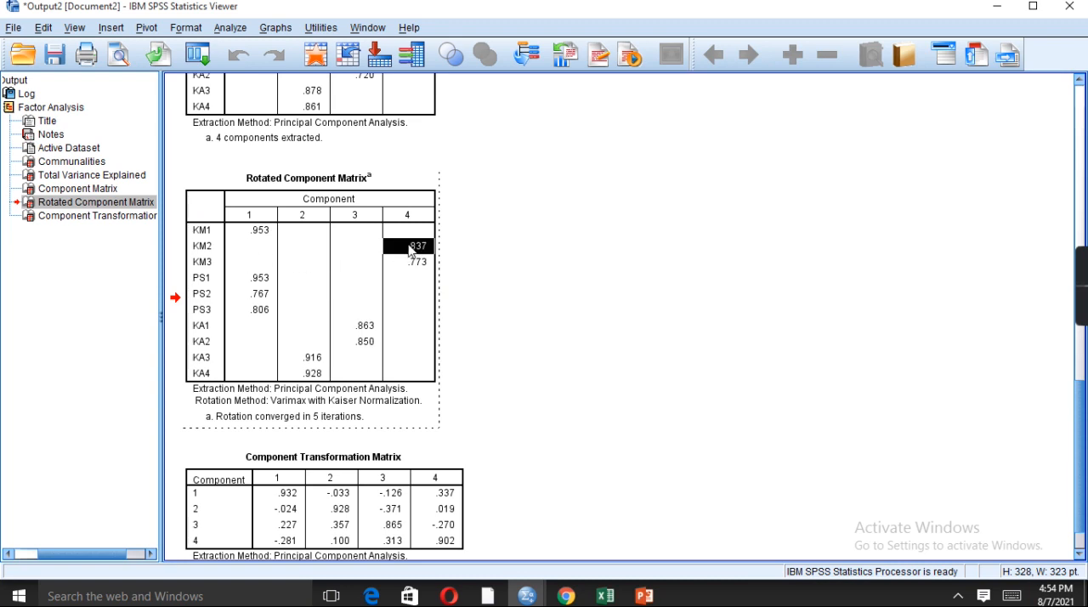
{"action": "key", "text": "shift+Down"}
{"action": "key", "text": "ctrl+c"}
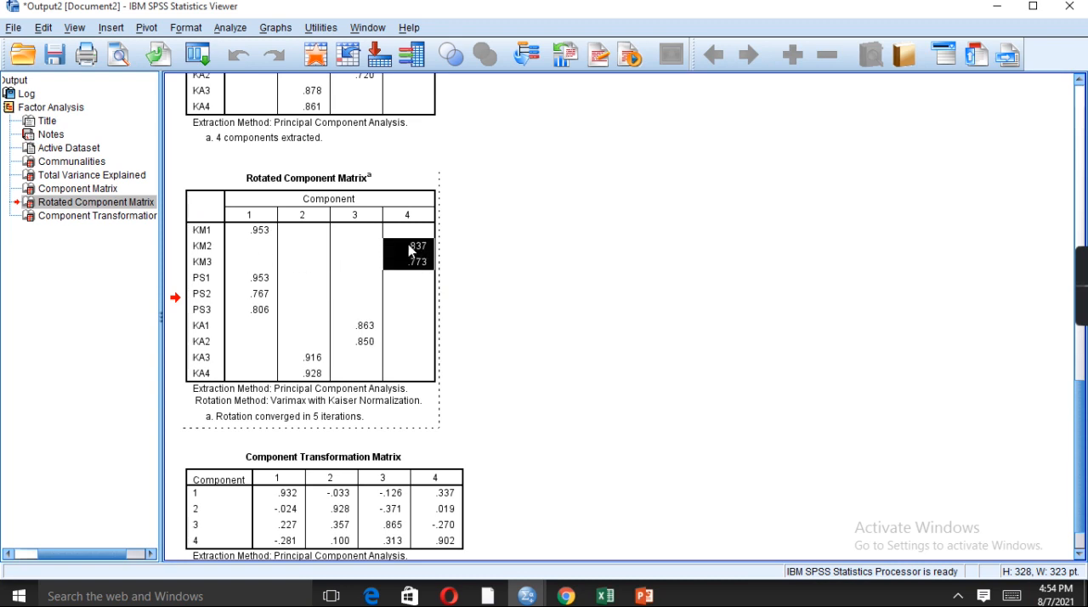
{"action": "left_click", "coordinate": [605, 594]}
{"action": "key", "text": "ctrl+v"}
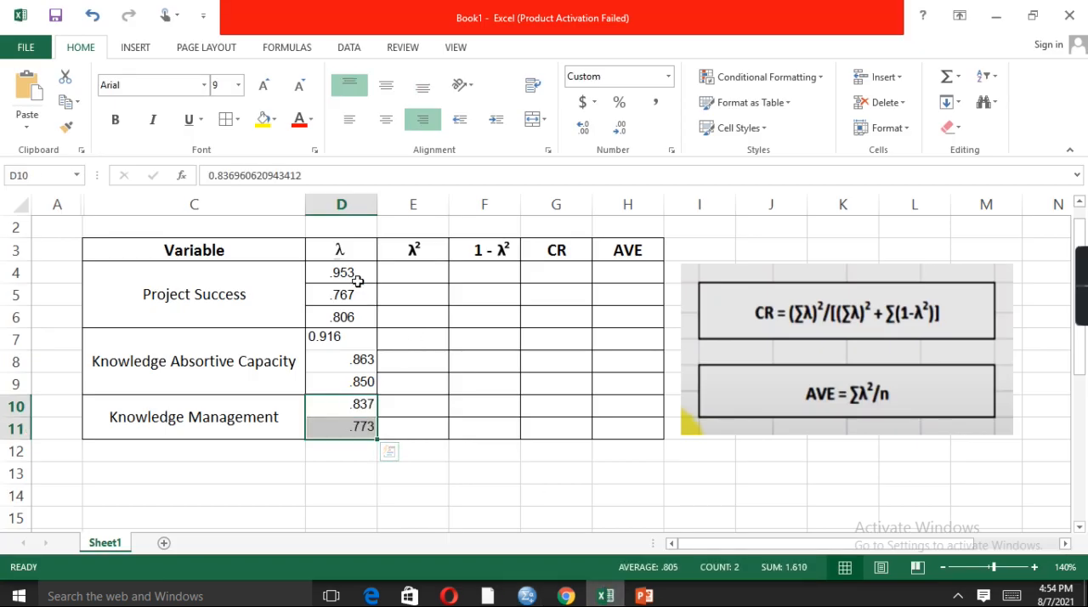
Apply all borders to the loadings in D4:D11 and centre them horizontally
{"action": "left_click_drag", "start_coordinate": [352, 274], "coordinate": [360, 427]}
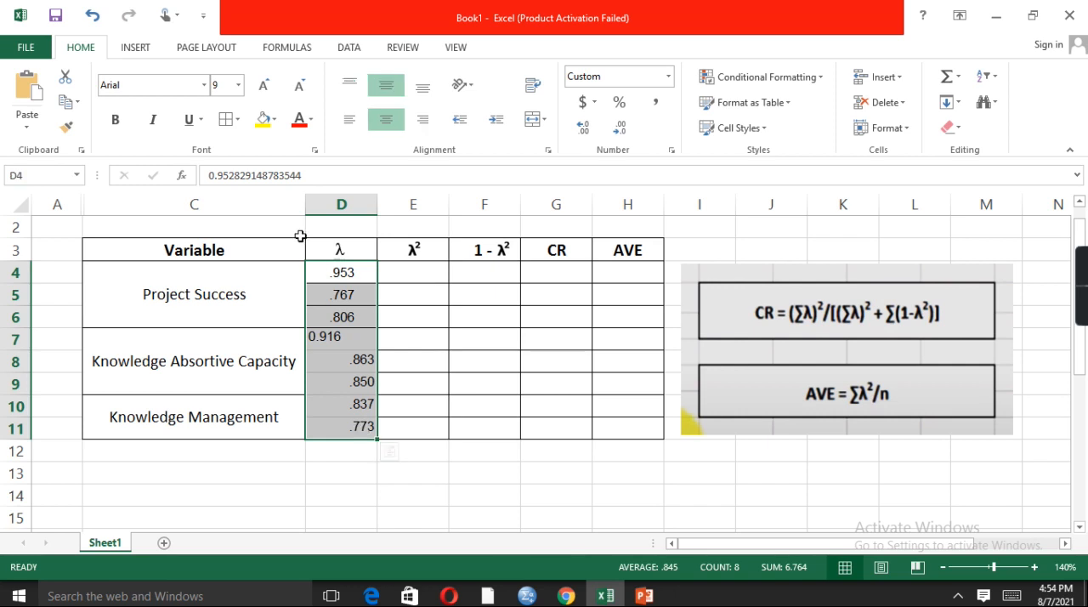
{"action": "left_click", "coordinate": [237, 118]}
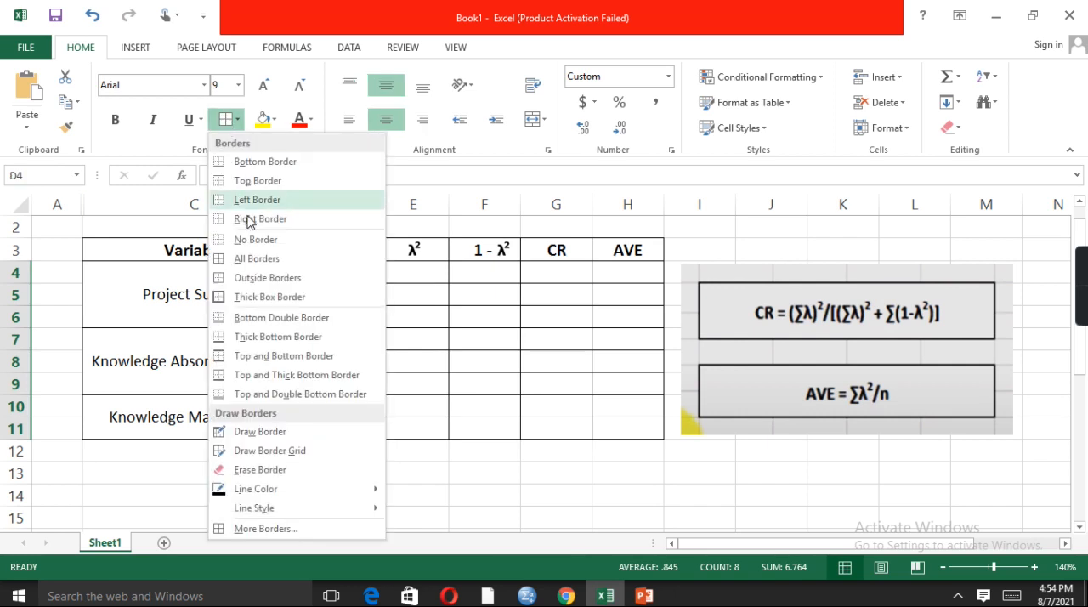
{"action": "left_click", "coordinate": [245, 259]}
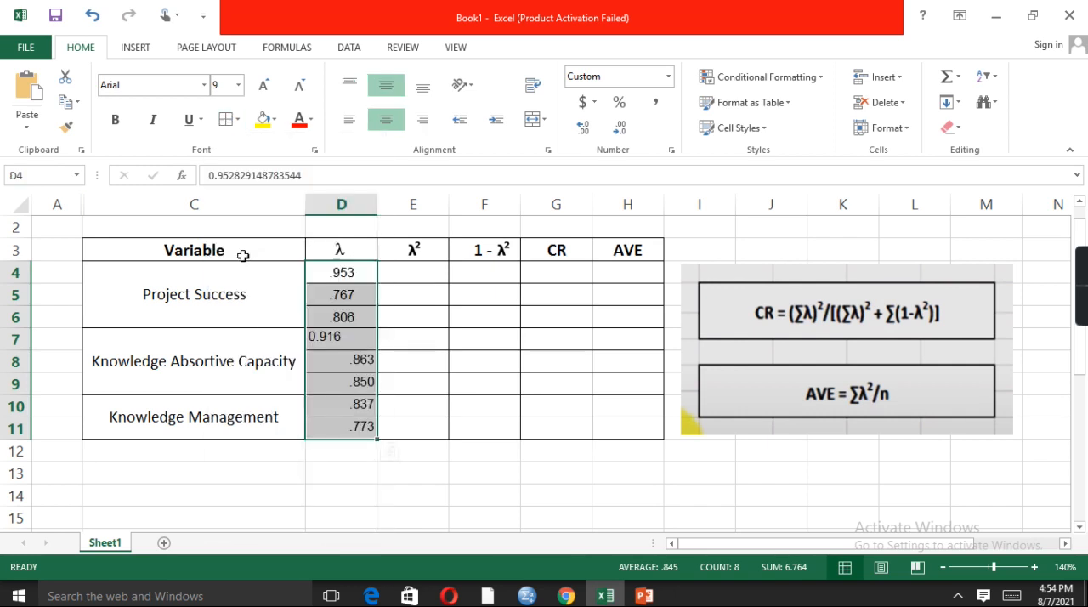
{"action": "left_click", "coordinate": [387, 100]}
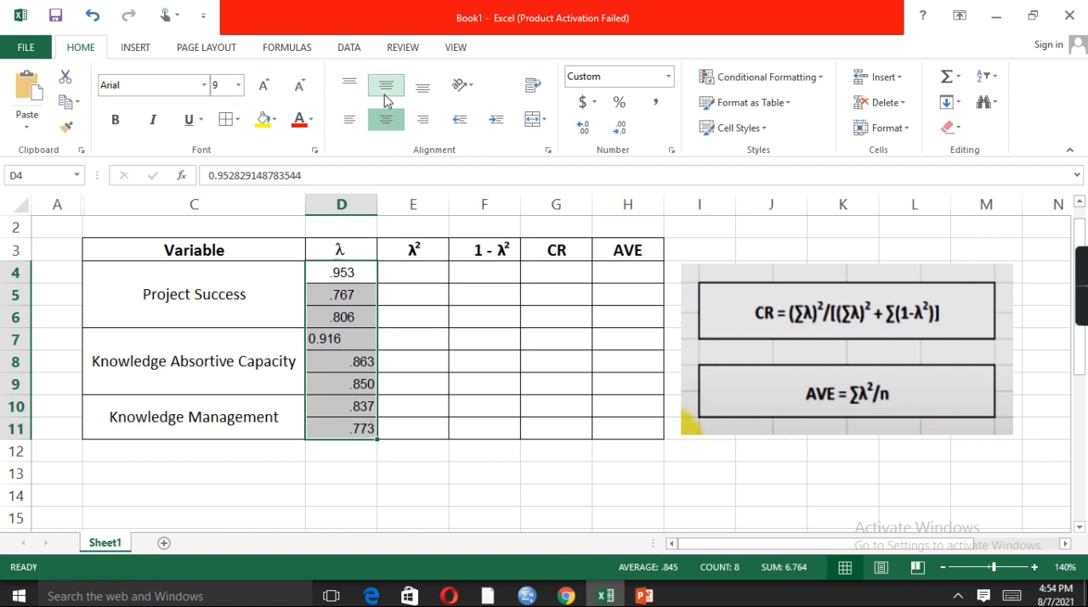
{"action": "left_click", "coordinate": [388, 126]}
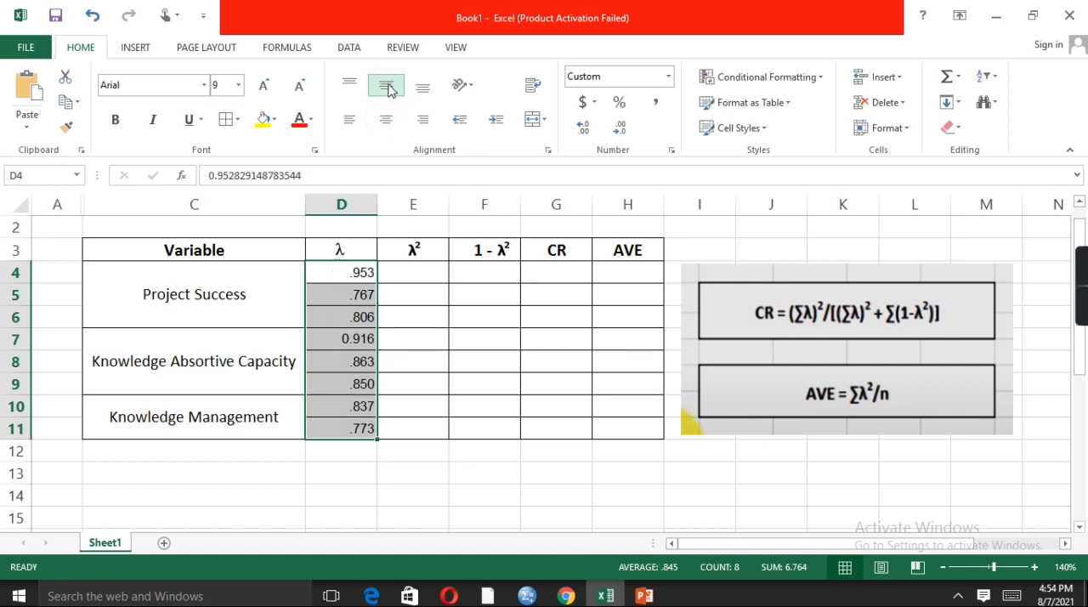
{"action": "left_click", "coordinate": [387, 89]}
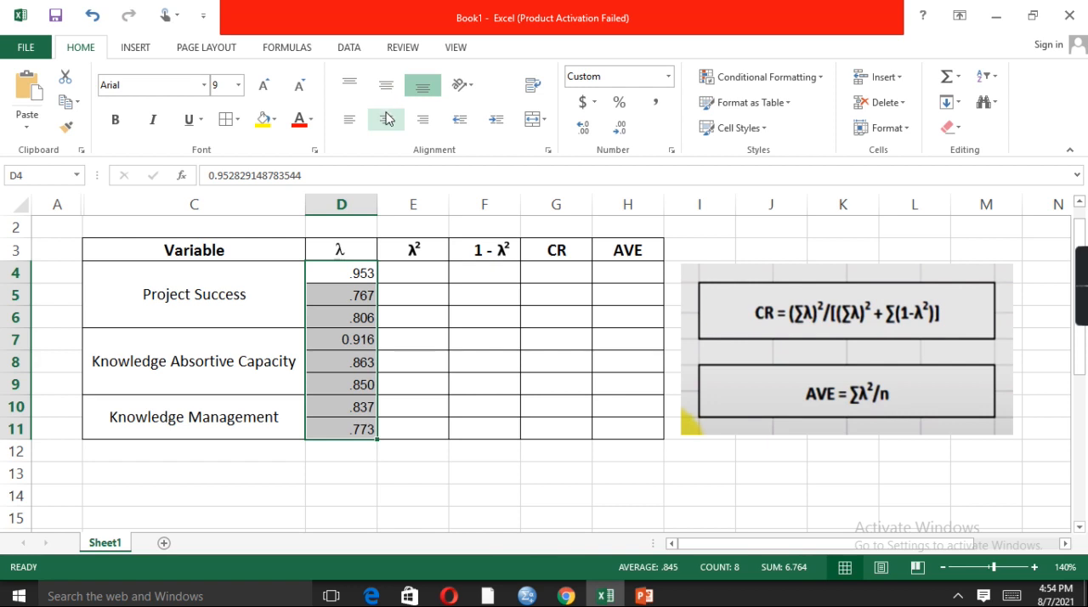
{"action": "left_click", "coordinate": [387, 119]}
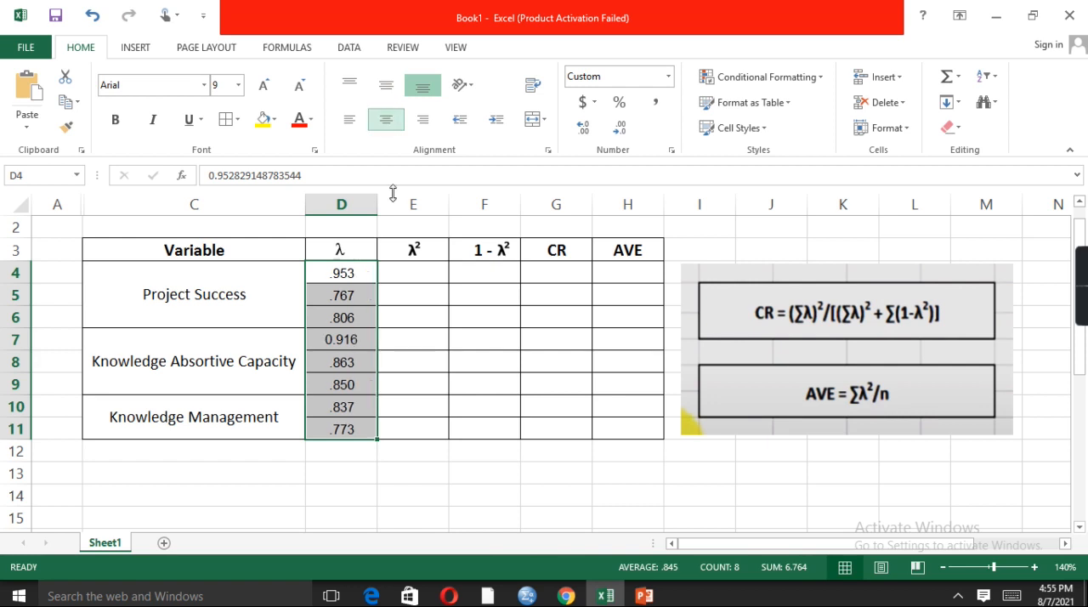
Enter the formula =D4*D4 in cell E4 to square the first Project Success loading
{"action": "left_click", "coordinate": [434, 270]}
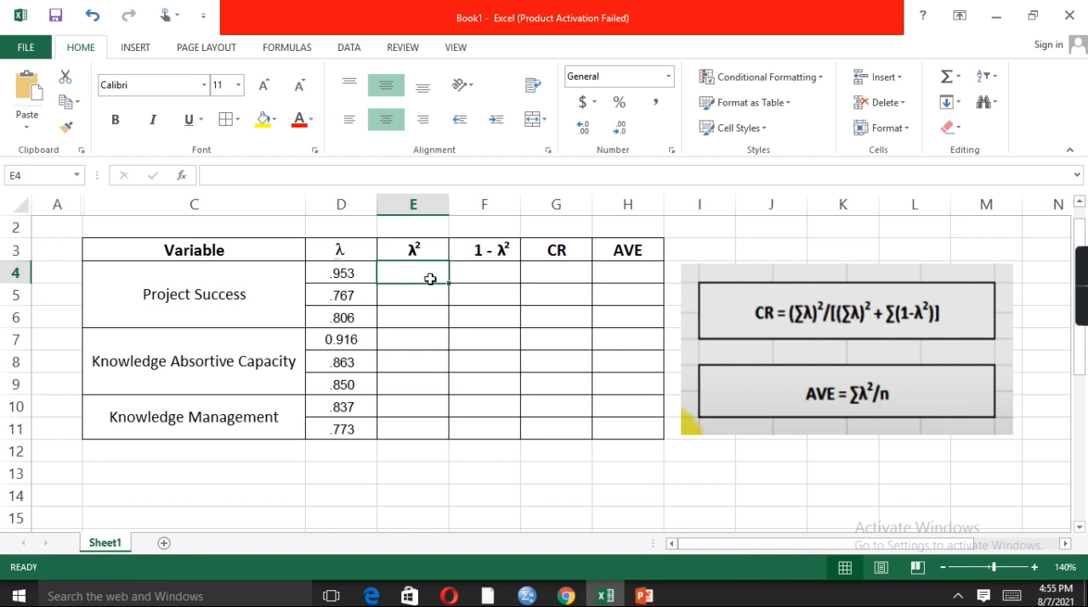
{"action": "type", "text": "="}
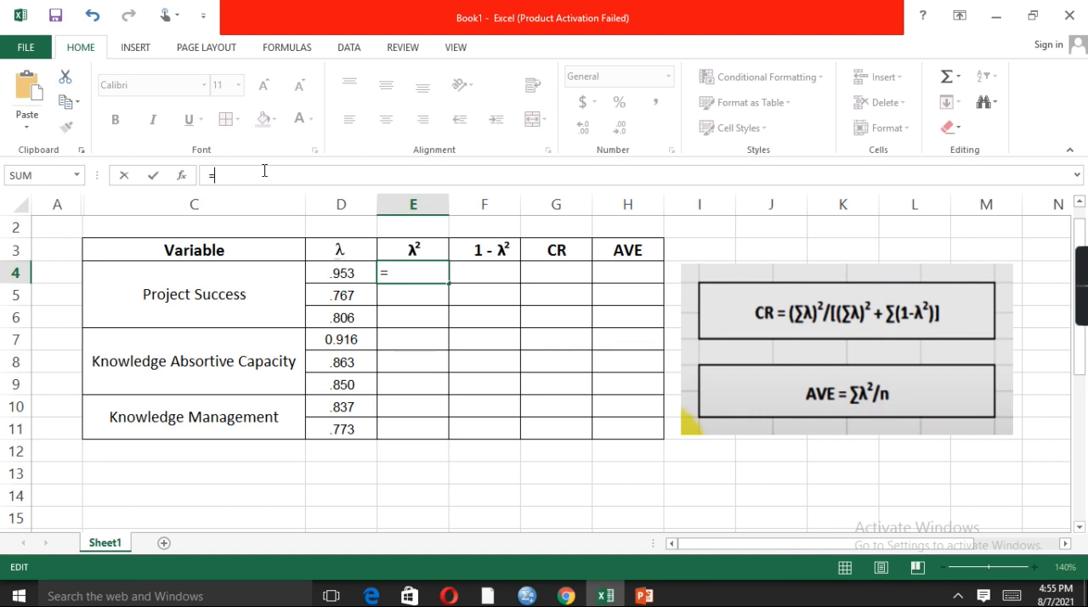
{"action": "left_click", "coordinate": [356, 277]}
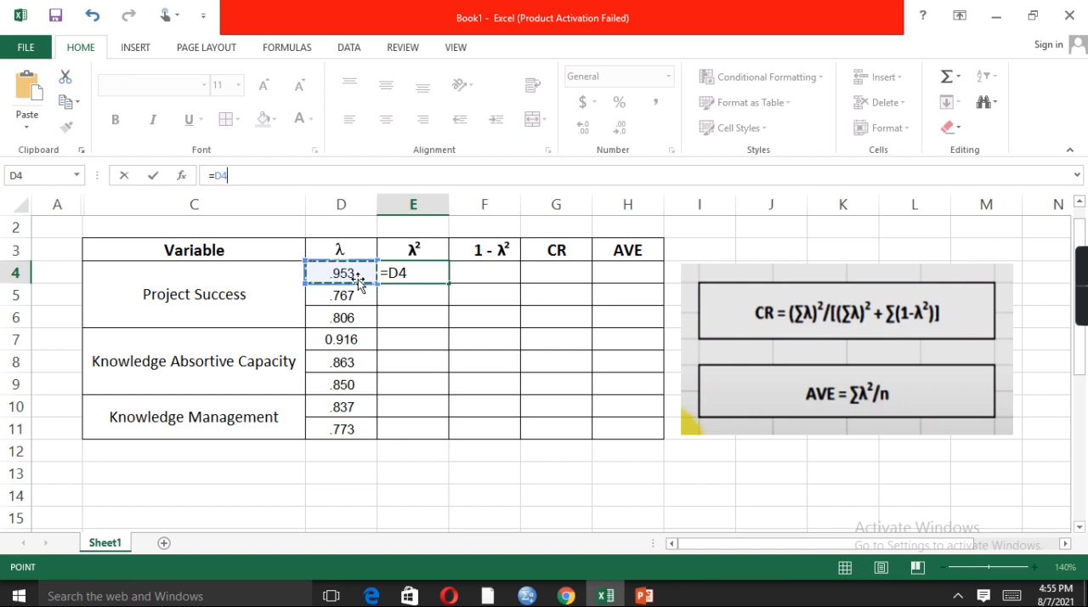
{"action": "type", "text": "*"}
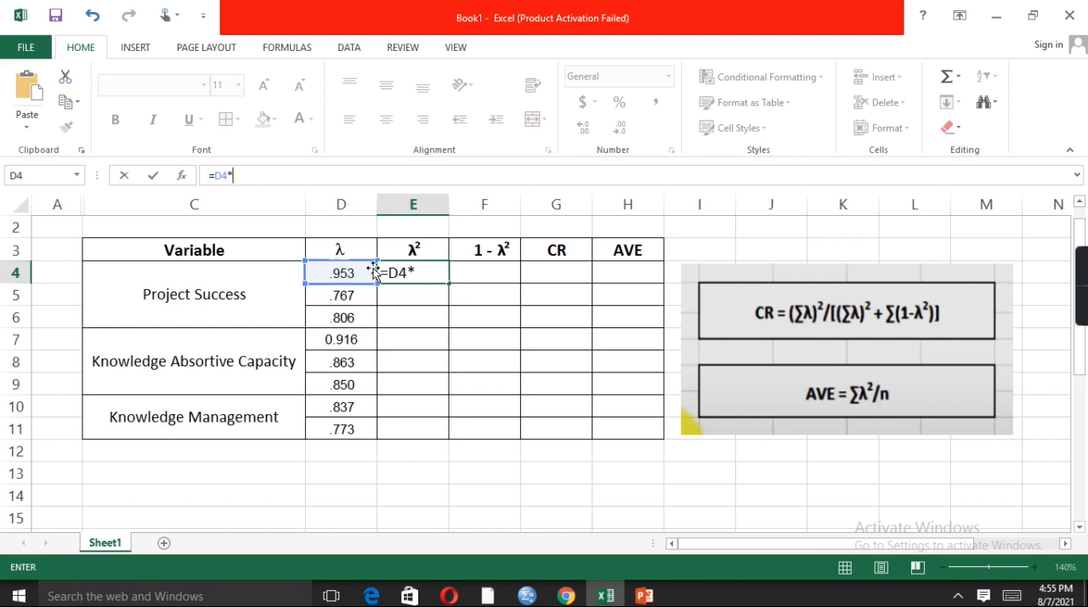
{"action": "left_click", "coordinate": [354, 269]}
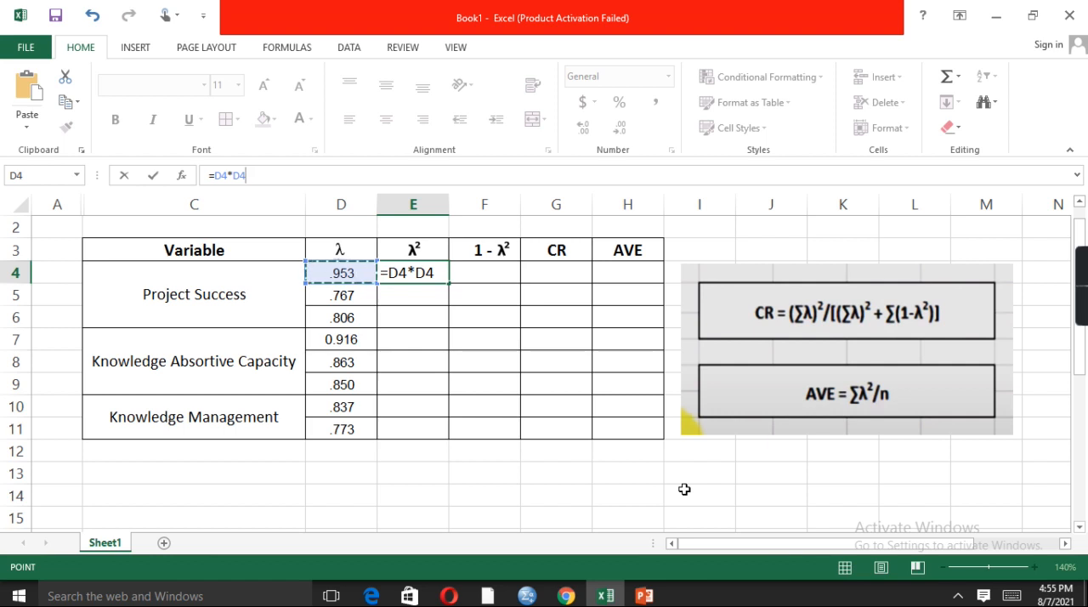
{"action": "key", "text": "Return"}
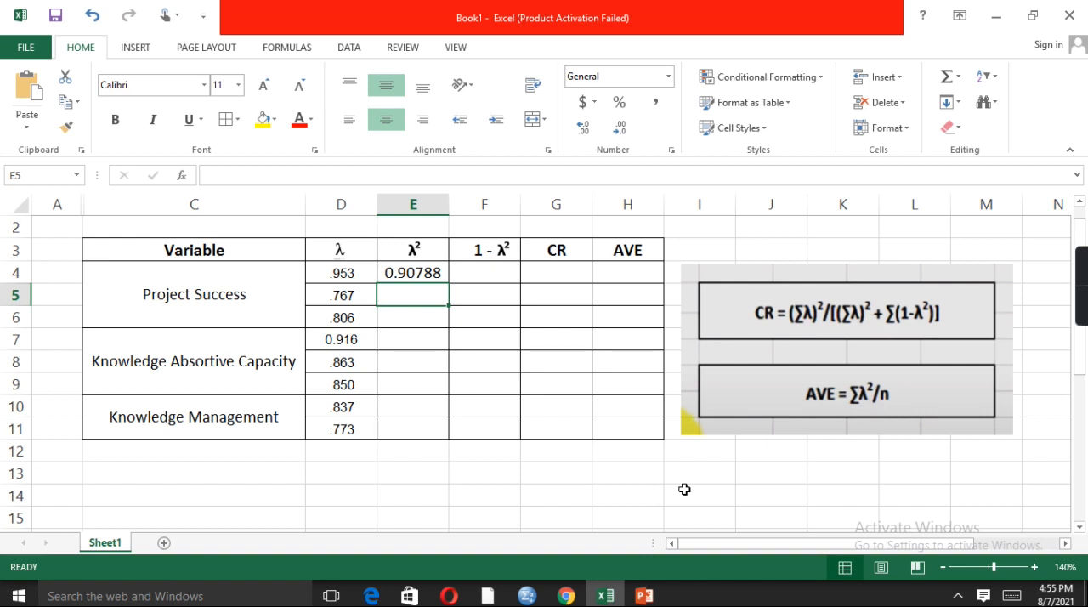
Fill the squared-loading formula from E4 down through E11 for all three variables
{"action": "left_click", "coordinate": [458, 274]}
{"action": "left_click", "coordinate": [434, 273]}
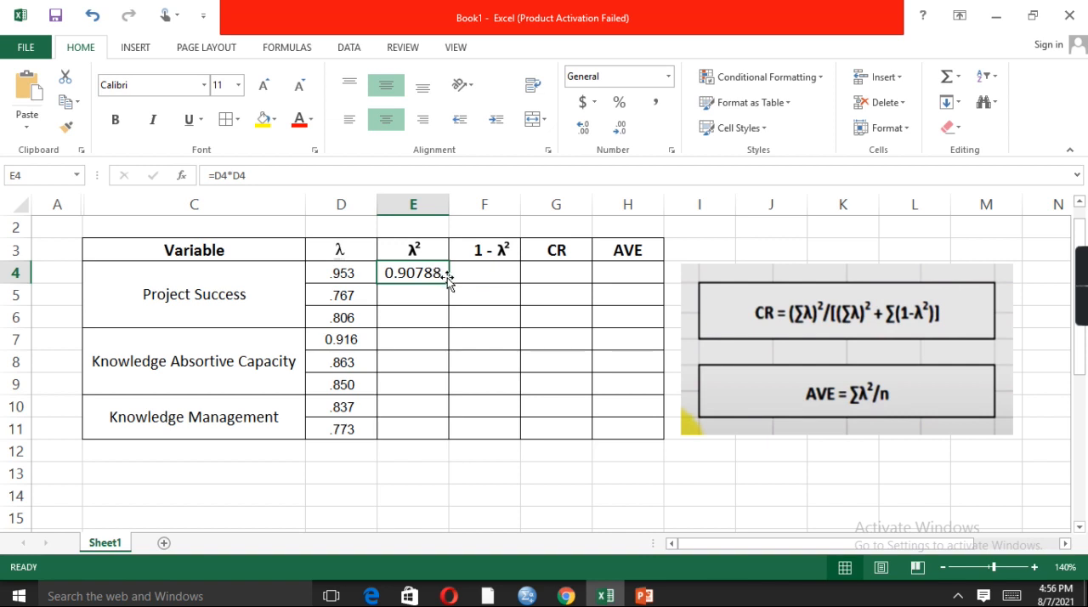
{"action": "left_click_drag", "start_coordinate": [449, 282], "coordinate": [443, 319]}
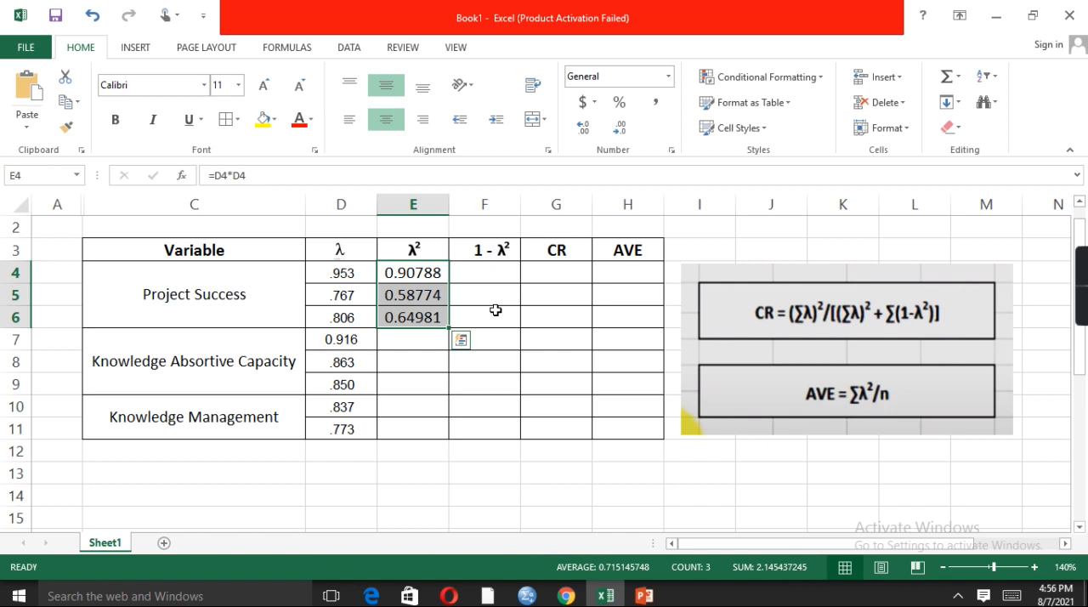
{"action": "left_click", "coordinate": [408, 335]}
{"action": "left_click", "coordinate": [444, 317]}
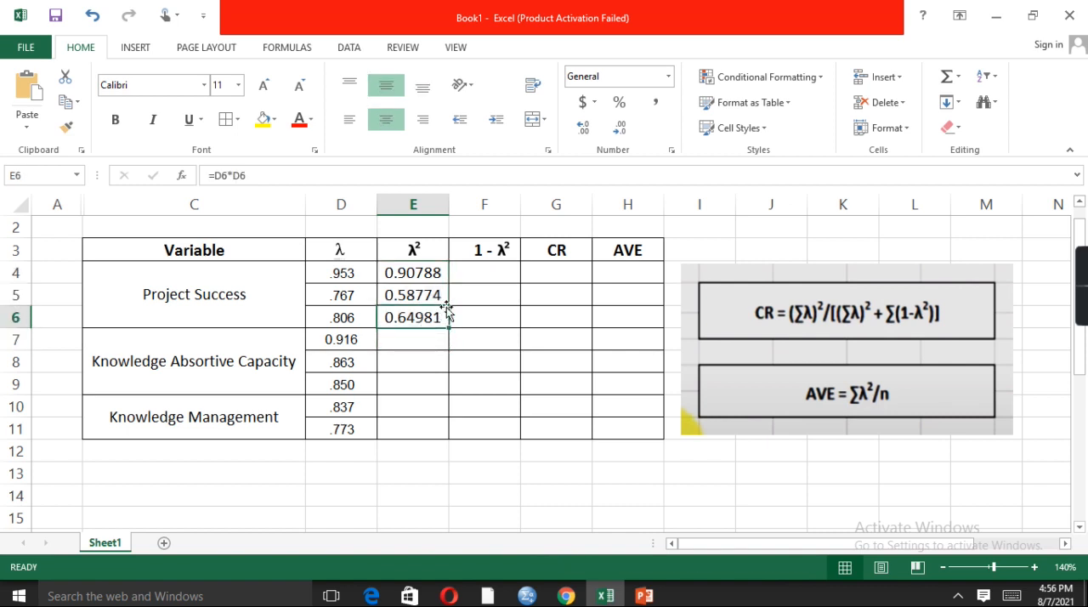
{"action": "left_click_drag", "start_coordinate": [448, 327], "coordinate": [442, 441]}
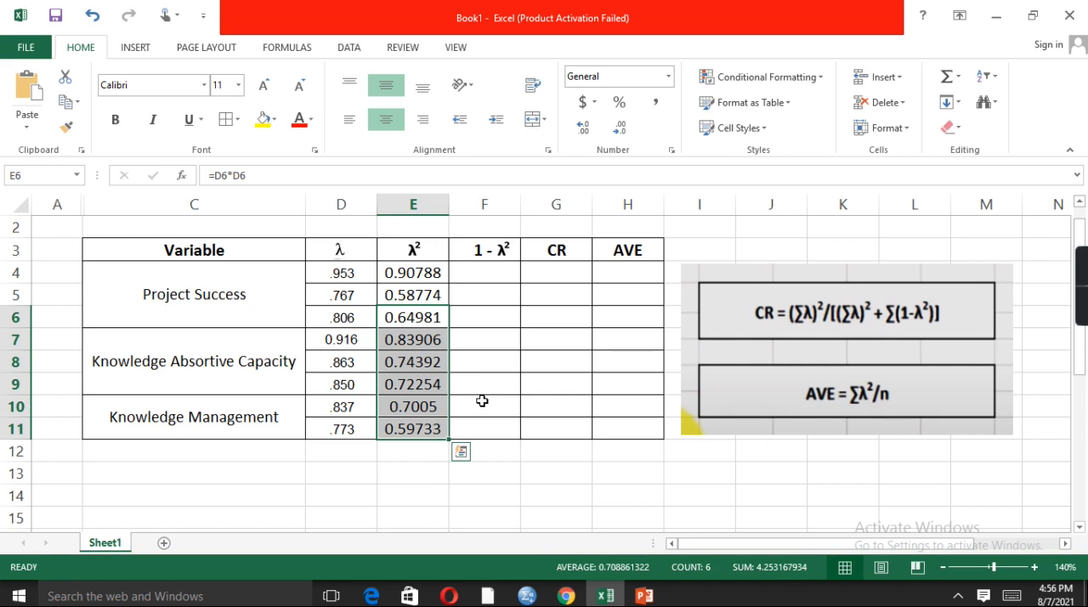
Enter the formula =1-E4 in cell F4 for the first 1 - λ² value
{"action": "left_click", "coordinate": [503, 273]}
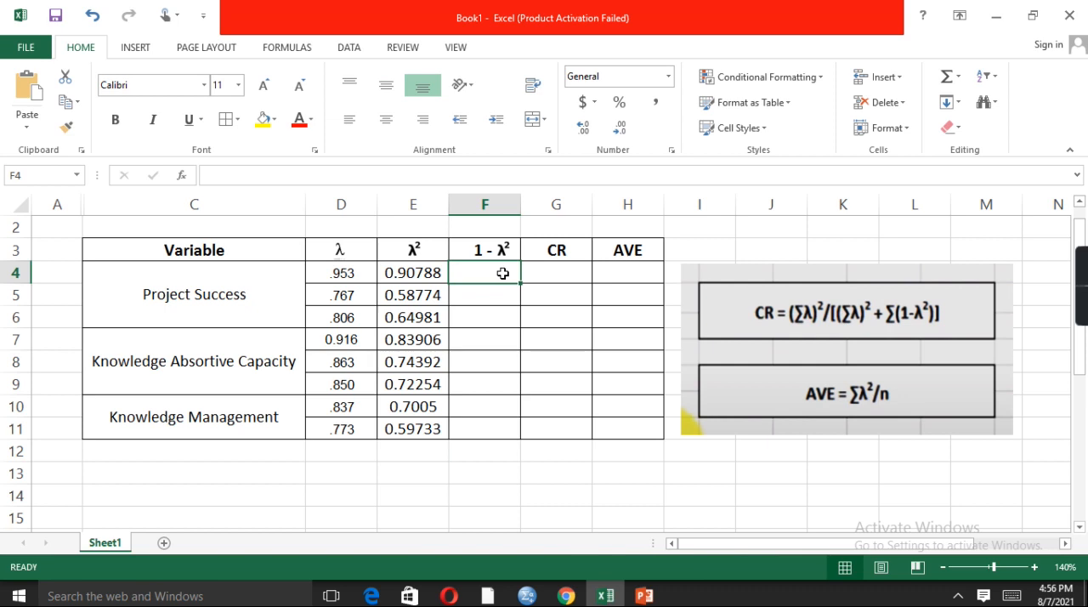
{"action": "left_click", "coordinate": [245, 176]}
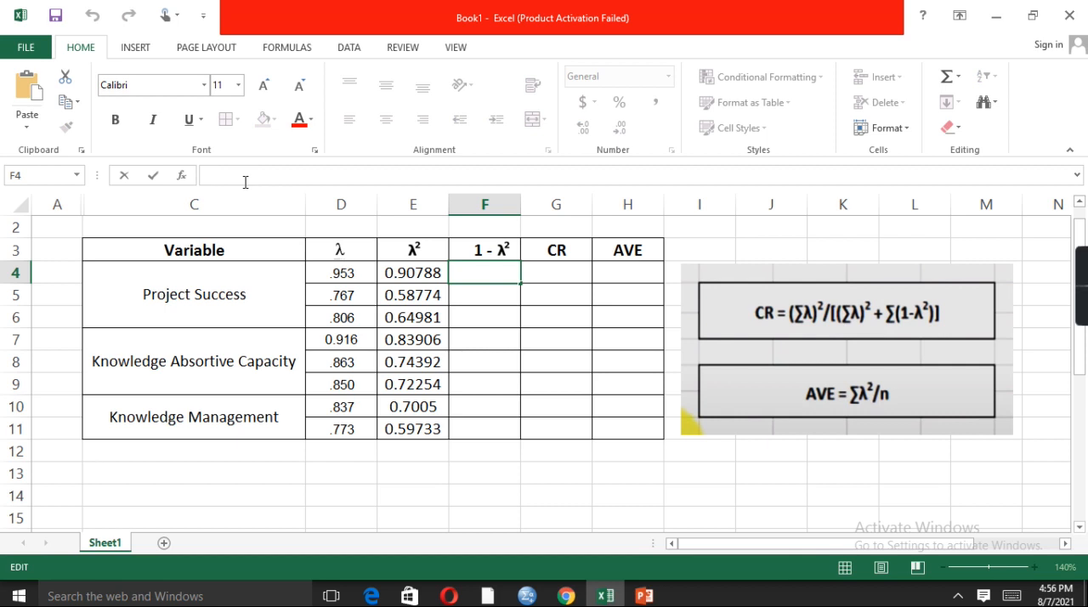
{"action": "type", "text": "="}
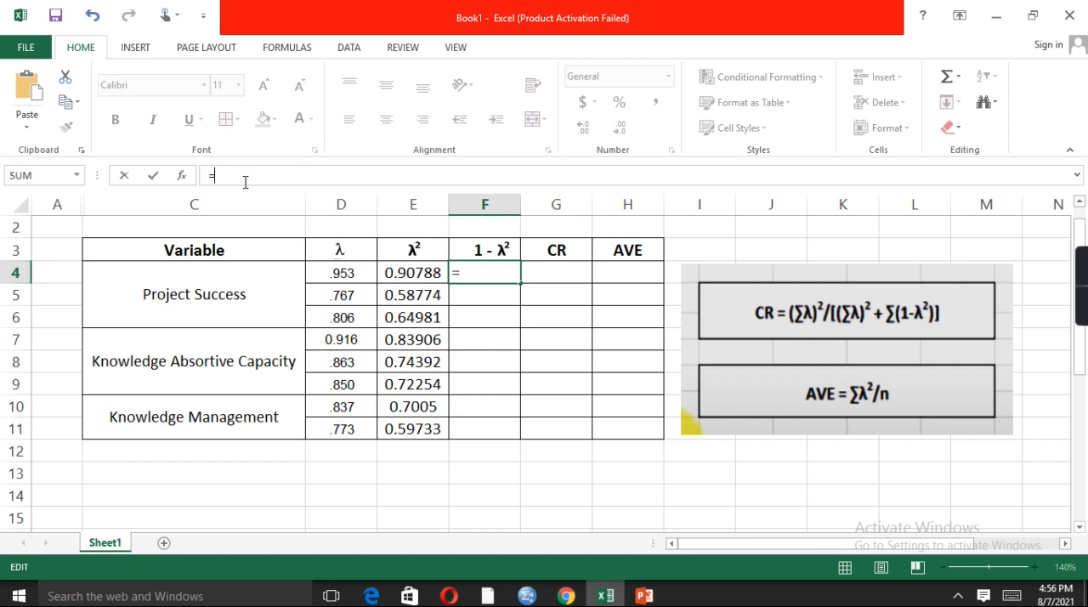
{"action": "type", "text": "1-"}
{"action": "left_click", "coordinate": [425, 273]}
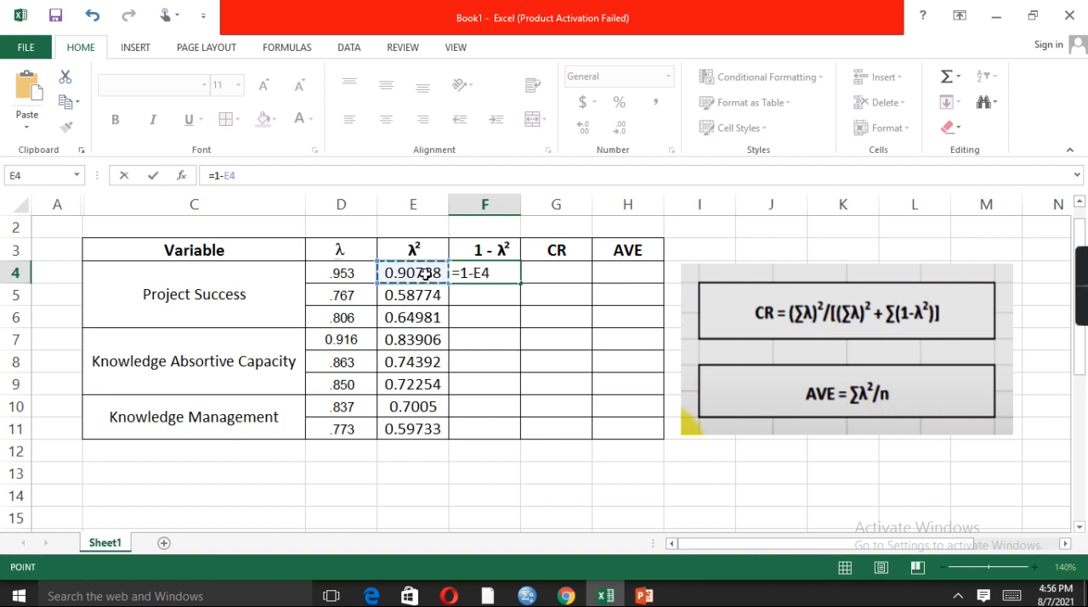
{"action": "key", "text": "Return"}
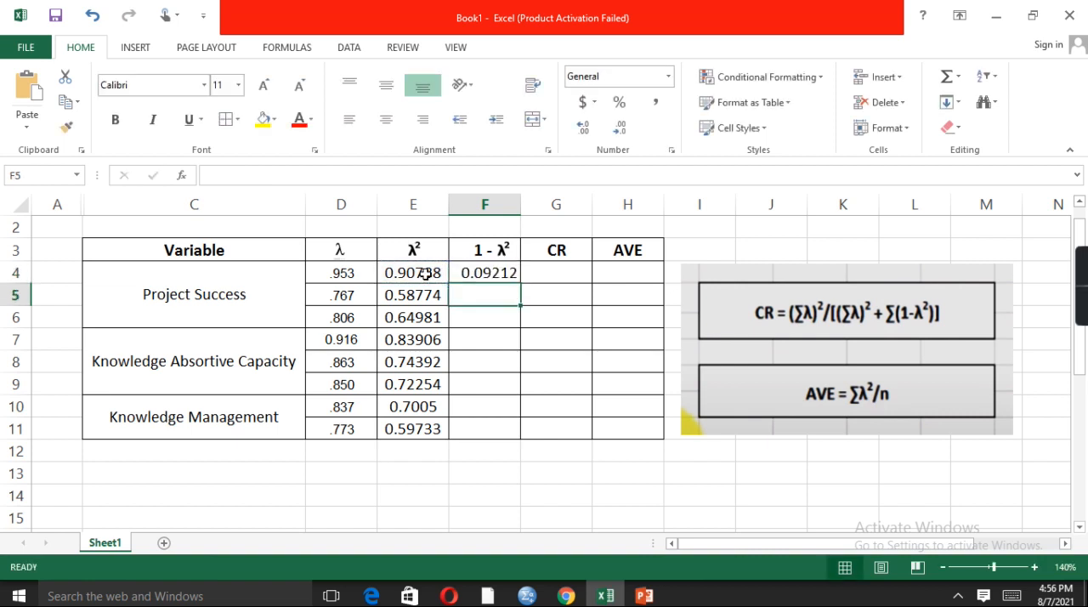
Fill the 1 - λ² formula from F4 down to F11 and centre the values horizontally
{"action": "left_click", "coordinate": [505, 270]}
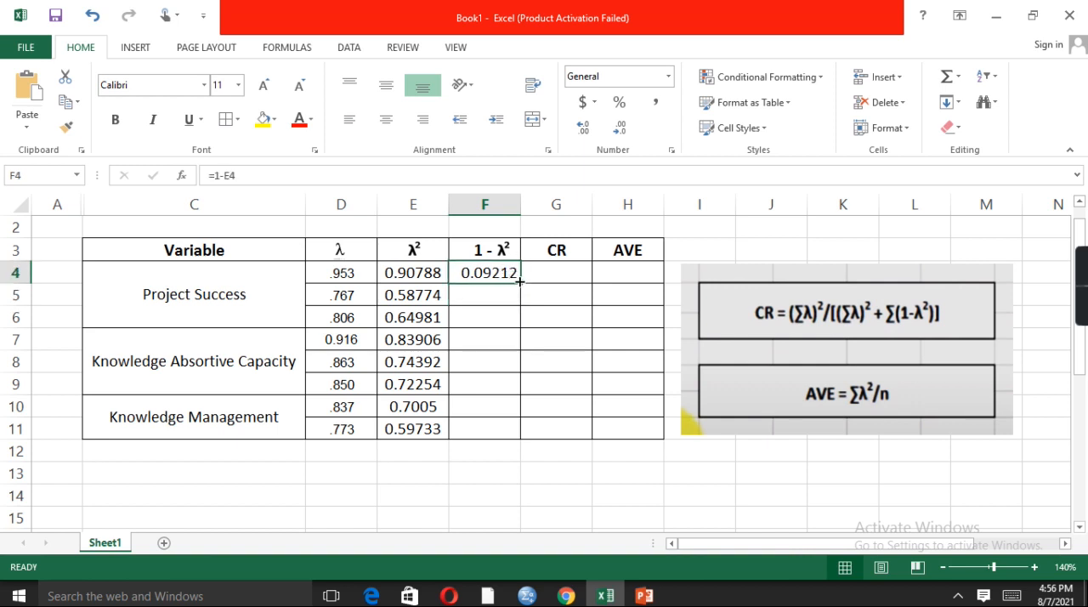
{"action": "left_click_drag", "start_coordinate": [520, 281], "coordinate": [514, 434]}
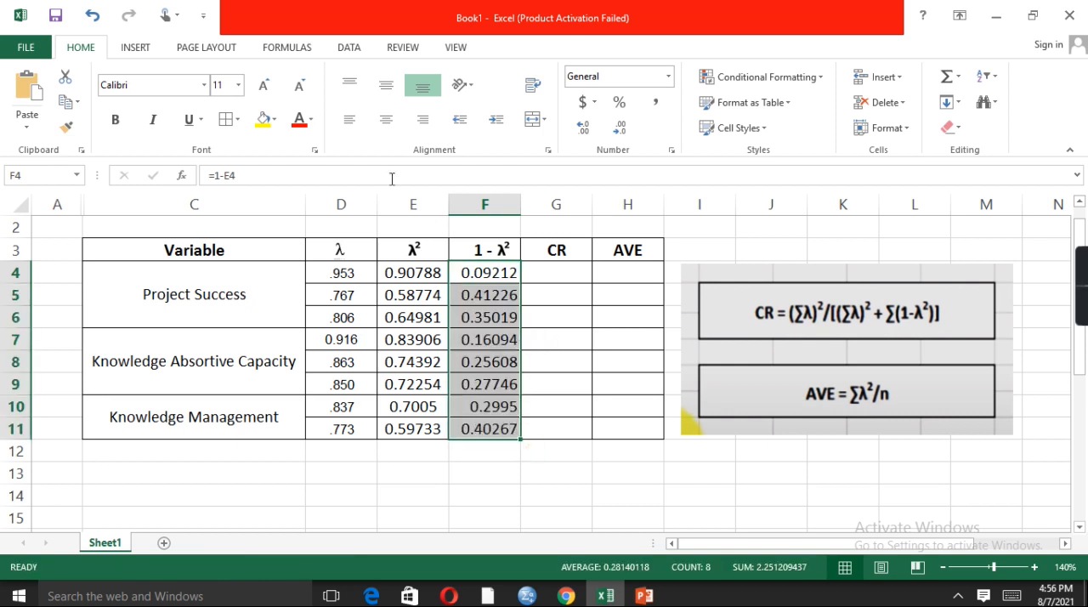
{"action": "left_click", "coordinate": [387, 117]}
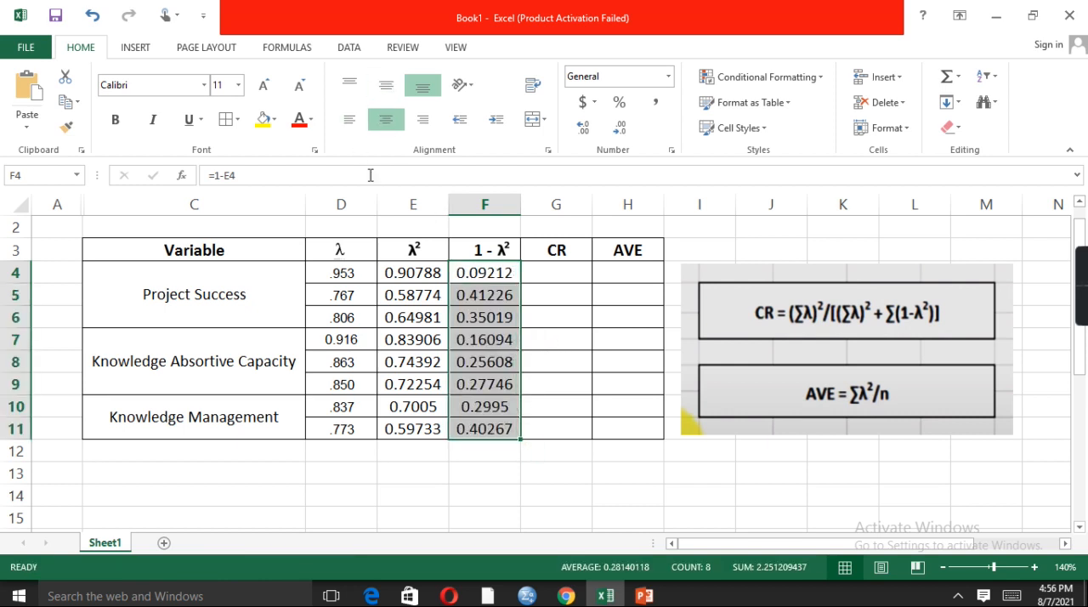
Copy the formatting of loading cell D4 onto the λ² and 1 - λ² values in E4:F11
{"action": "left_click", "coordinate": [336, 273]}
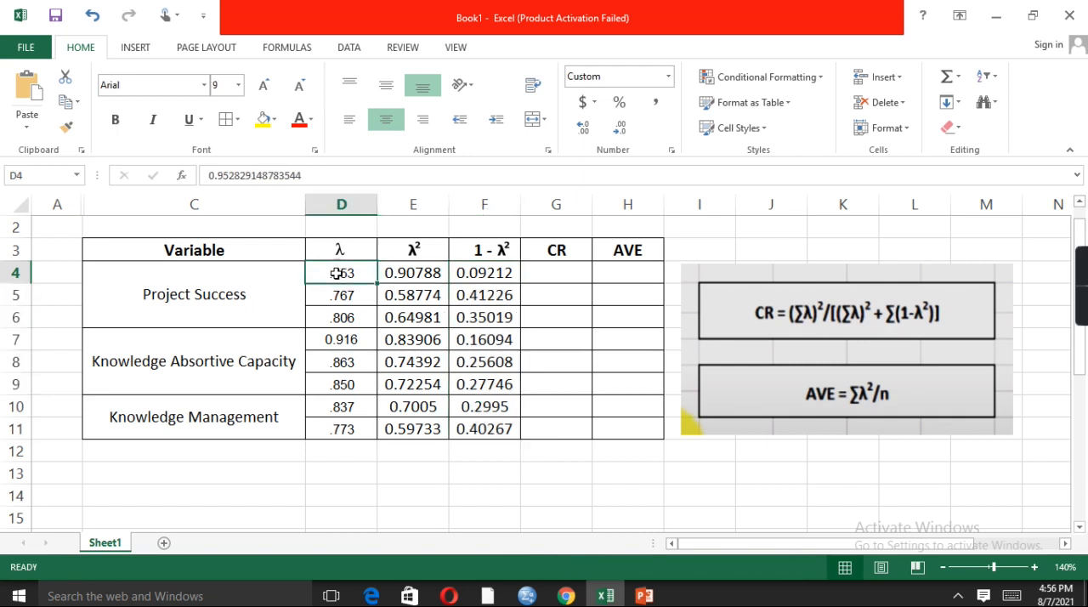
{"action": "left_click", "coordinate": [66, 126]}
{"action": "mouse_move", "coordinate": [417, 277]}
{"action": "left_mouse_down"}
{"action": "mouse_move", "coordinate": [469, 286]}
{"action": "mouse_move", "coordinate": [497, 413]}
{"action": "mouse_move", "coordinate": [483, 417]}
{"action": "left_mouse_up"}
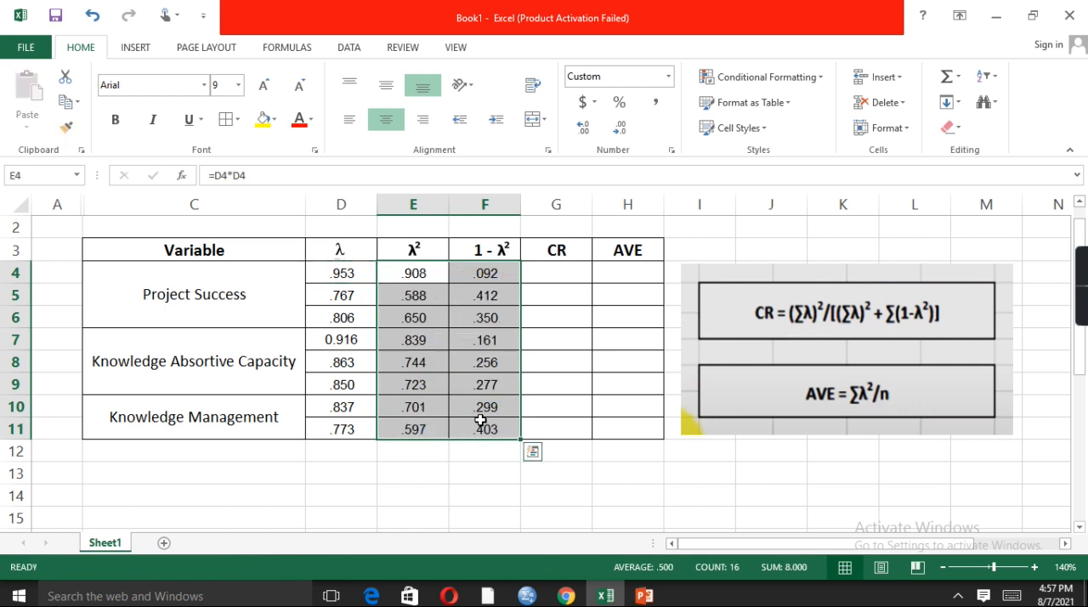
Merge and centre the CR cells per variable: G4:G6, G7:G9 and G10:G11
{"action": "left_click", "coordinate": [540, 270]}
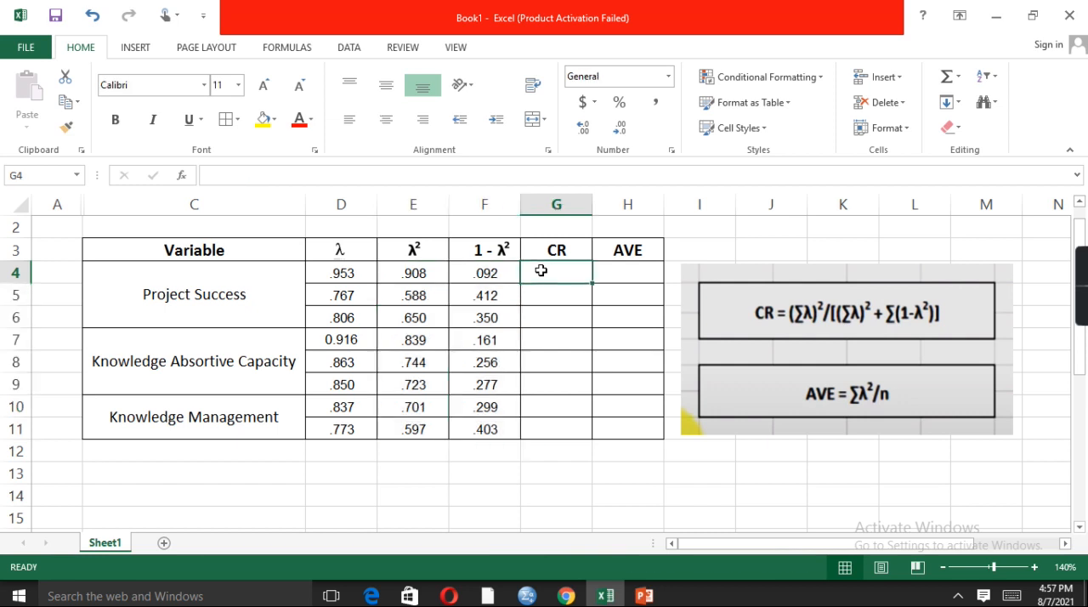
{"action": "left_click_drag", "start_coordinate": [541, 270], "coordinate": [541, 311]}
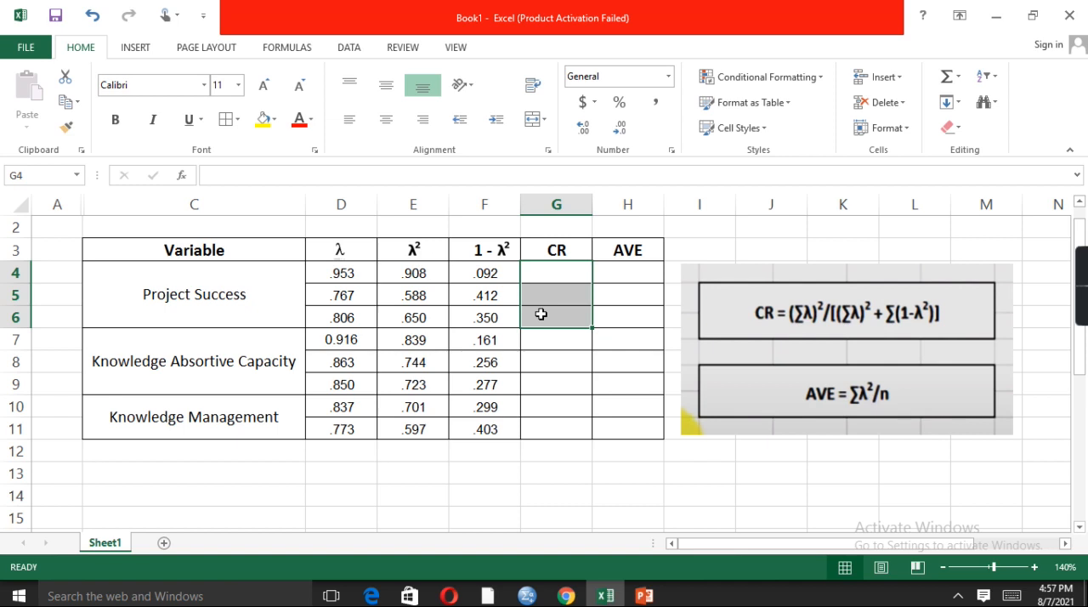
{"action": "left_click", "coordinate": [543, 120]}
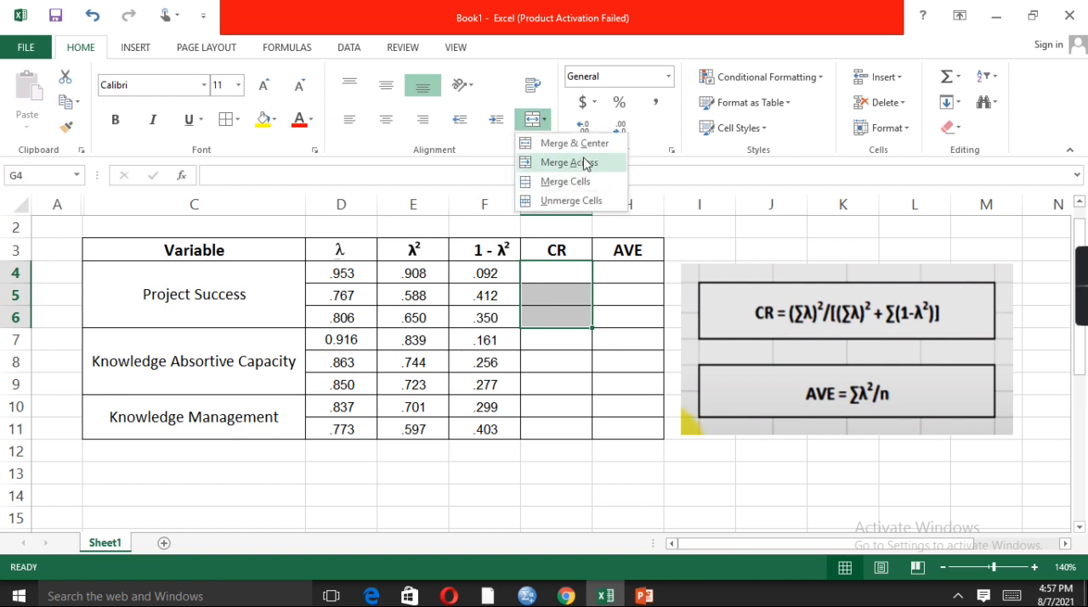
{"action": "left_click", "coordinate": [569, 142]}
{"action": "left_click_drag", "start_coordinate": [561, 343], "coordinate": [557, 384]}
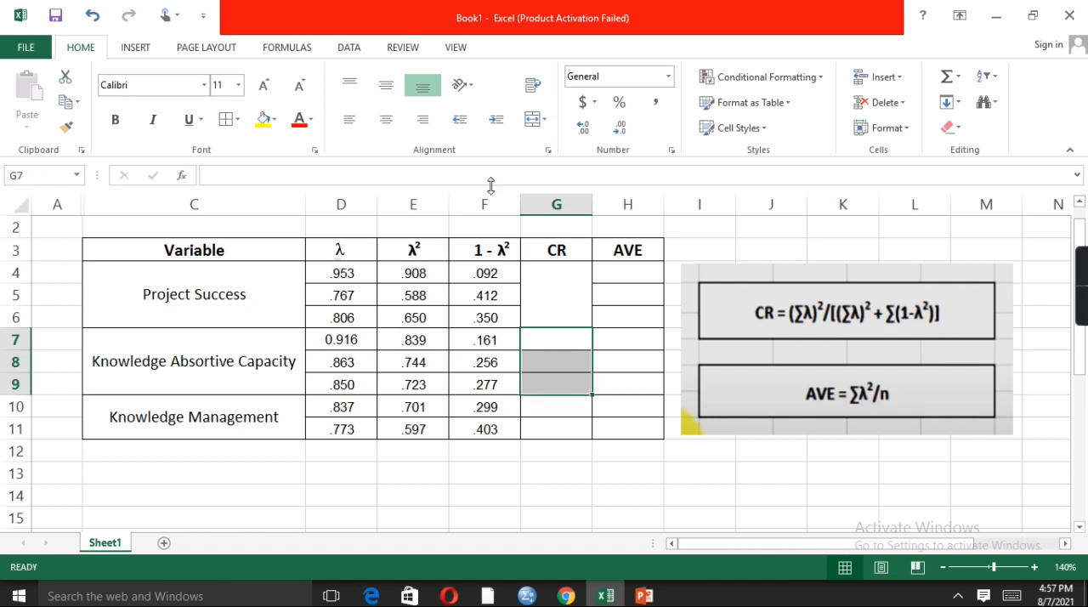
{"action": "left_click", "coordinate": [544, 119]}
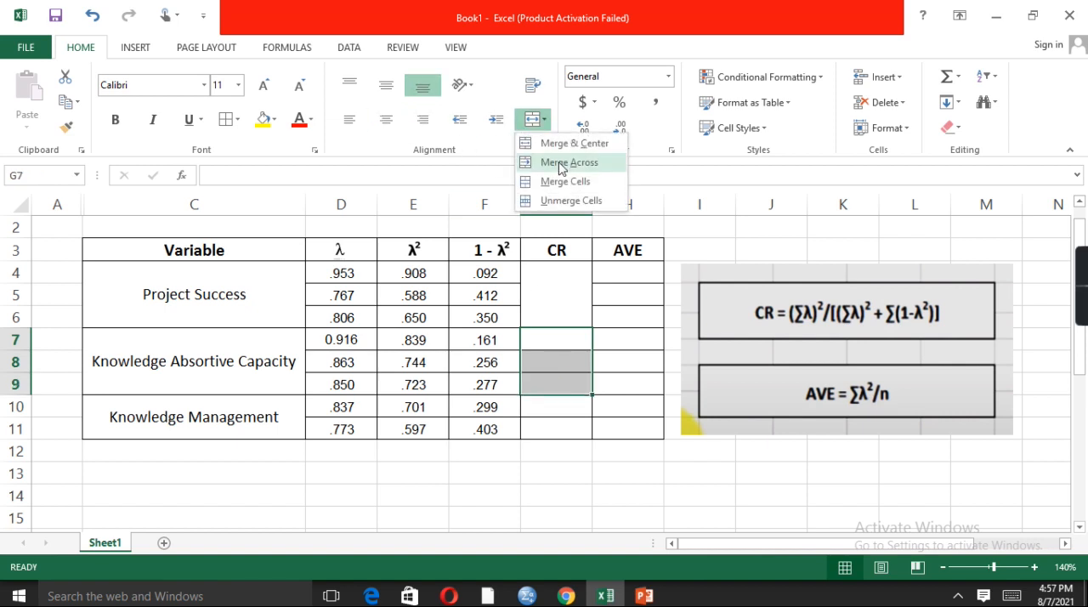
{"action": "left_click", "coordinate": [567, 151]}
{"action": "left_click_drag", "start_coordinate": [556, 410], "coordinate": [551, 427]}
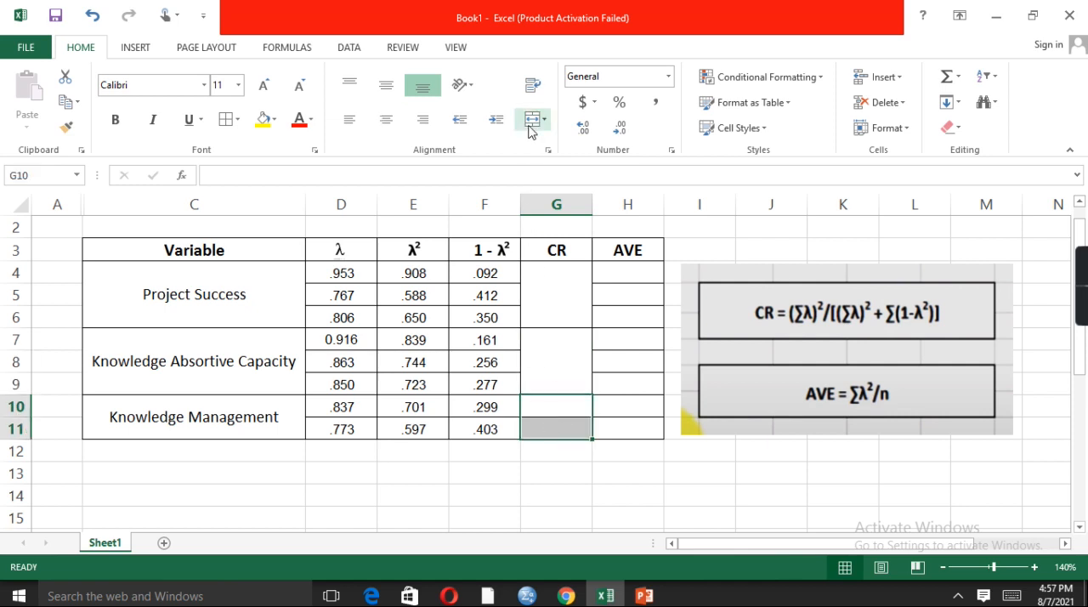
{"action": "left_click", "coordinate": [544, 120]}
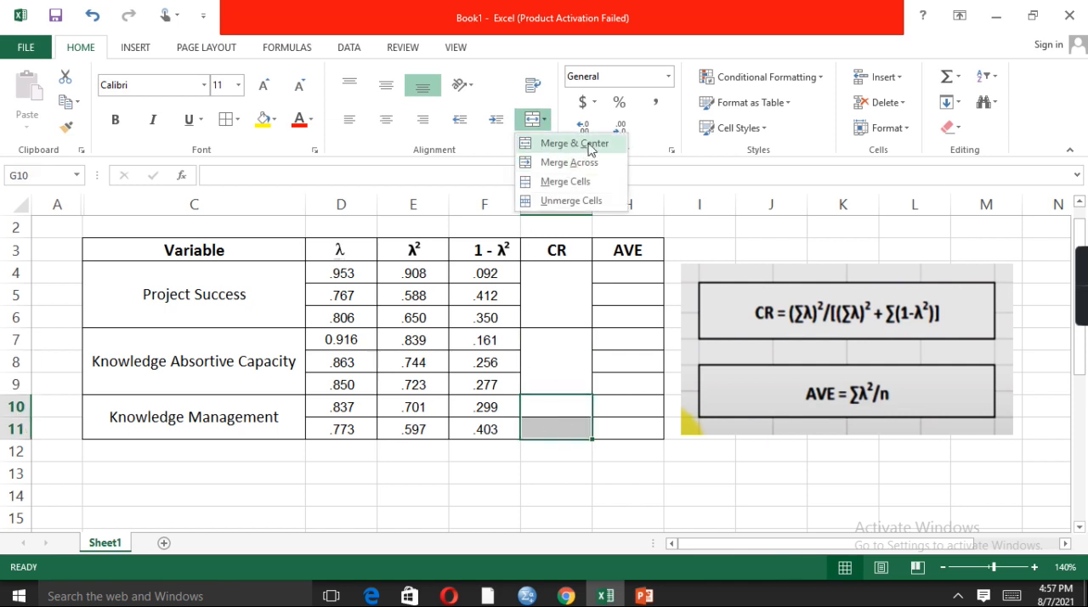
{"action": "left_click", "coordinate": [565, 144]}
Merge and centre the AVE cells per variable: H4:H6, H7:H9 and H10:H11
{"action": "left_click_drag", "start_coordinate": [628, 280], "coordinate": [627, 317]}
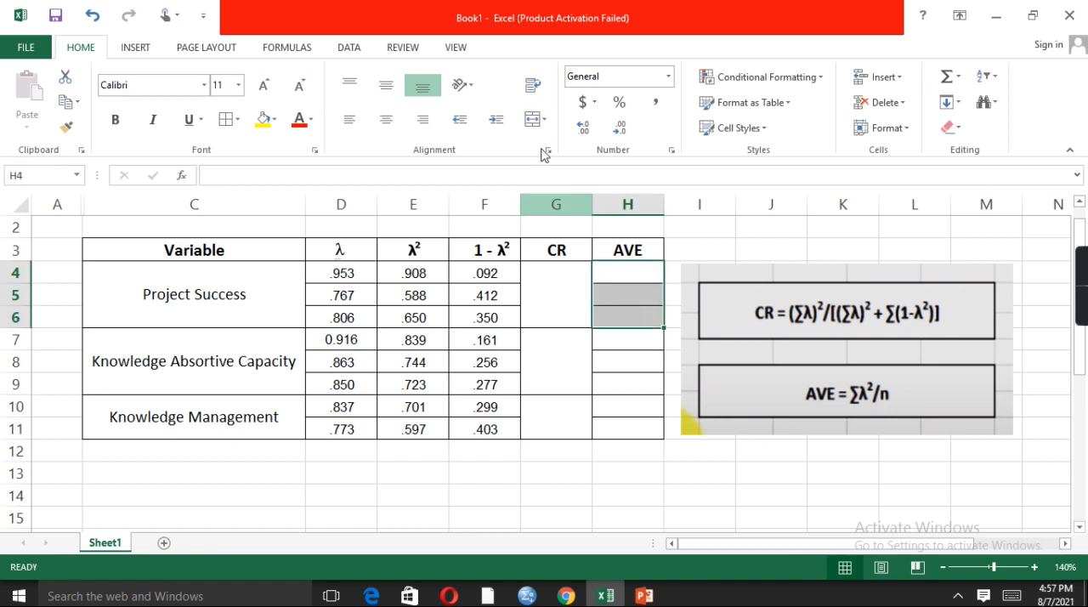
{"action": "left_click", "coordinate": [532, 125]}
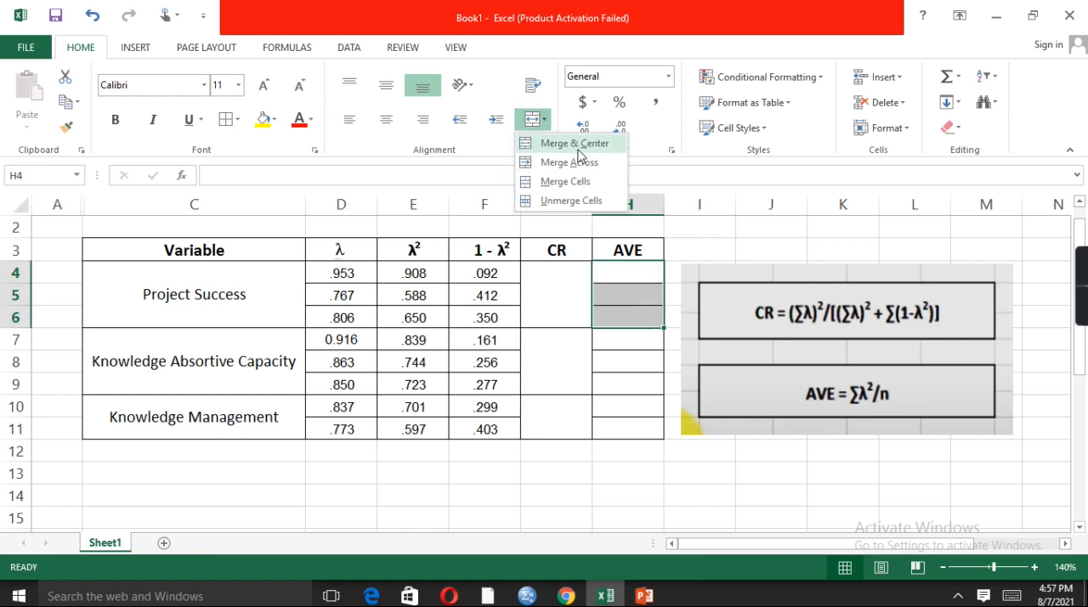
{"action": "left_click", "coordinate": [569, 143]}
{"action": "left_click_drag", "start_coordinate": [626, 340], "coordinate": [626, 378]}
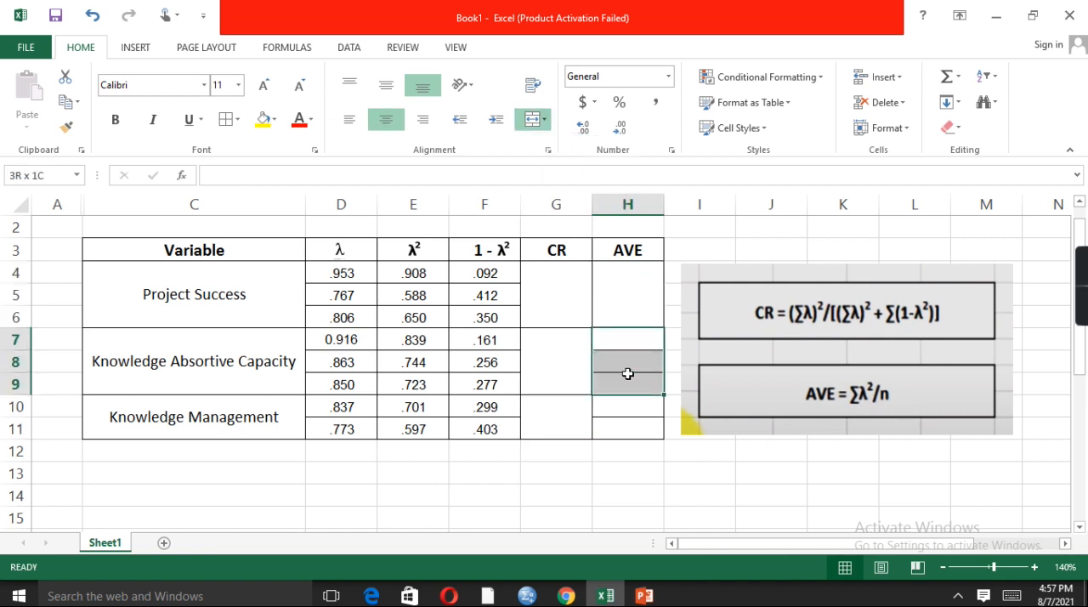
{"action": "left_click", "coordinate": [542, 119]}
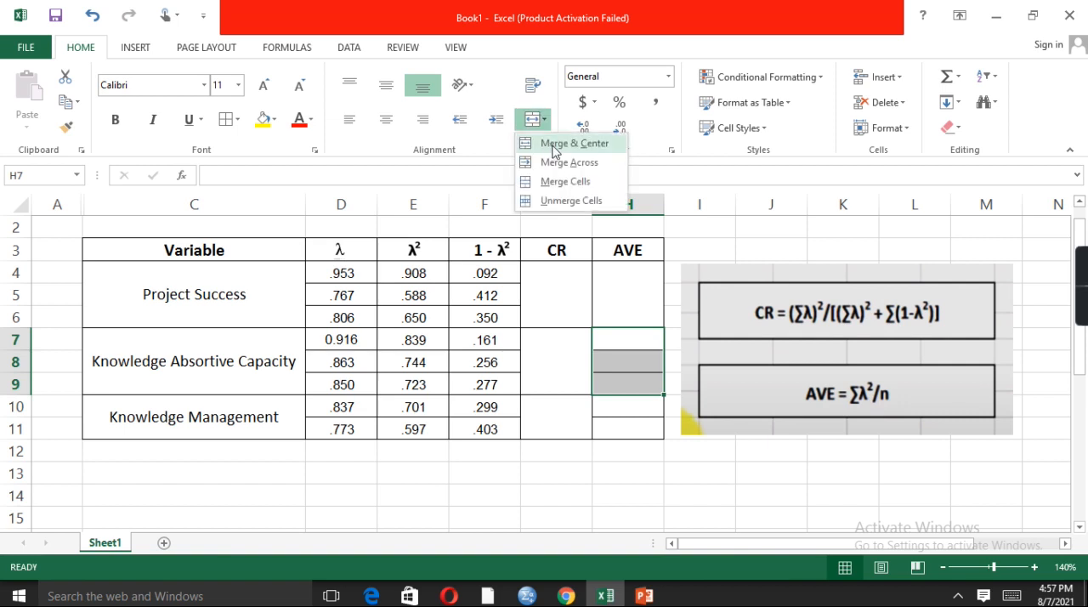
{"action": "left_click", "coordinate": [552, 151]}
{"action": "left_click_drag", "start_coordinate": [626, 405], "coordinate": [616, 433]}
{"action": "left_click", "coordinate": [543, 120]}
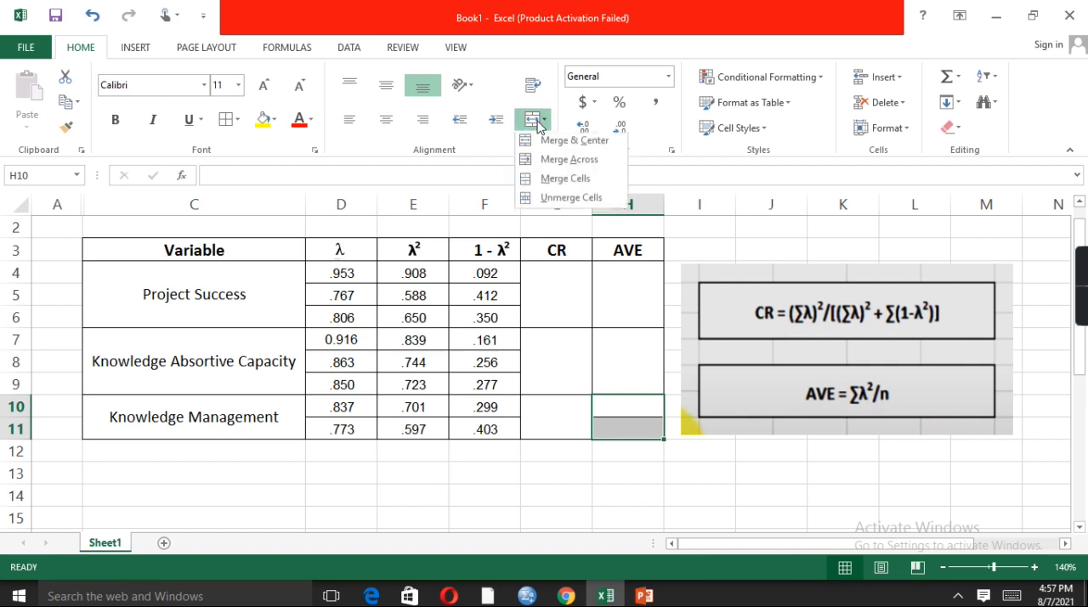
{"action": "left_click", "coordinate": [560, 151]}
Start the Project Success CR formula in G4 with =sum(D4:D6)
{"action": "left_click", "coordinate": [564, 295]}
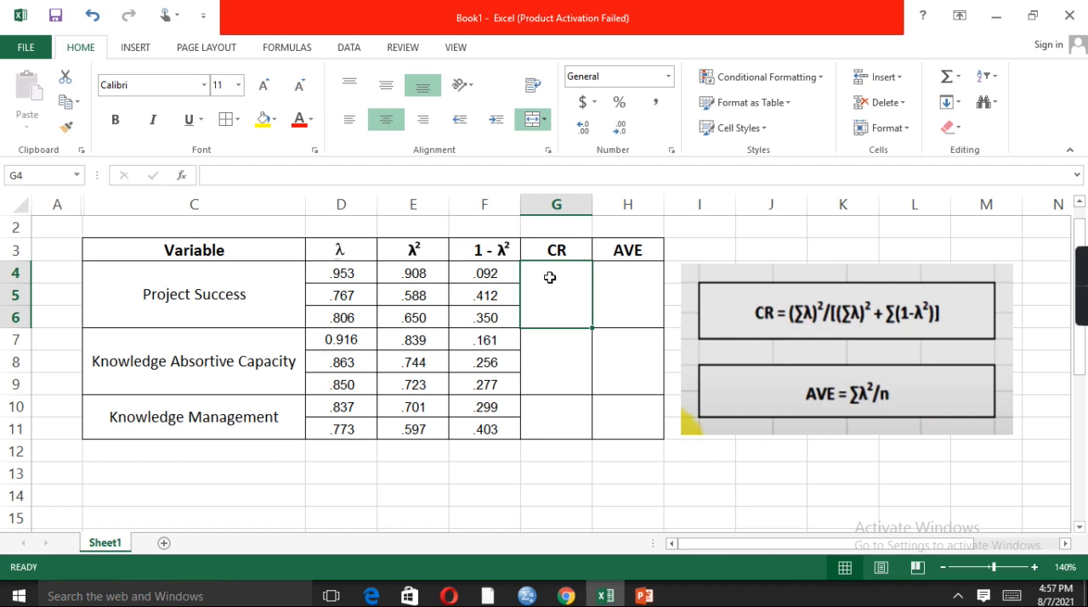
{"action": "left_click", "coordinate": [269, 179]}
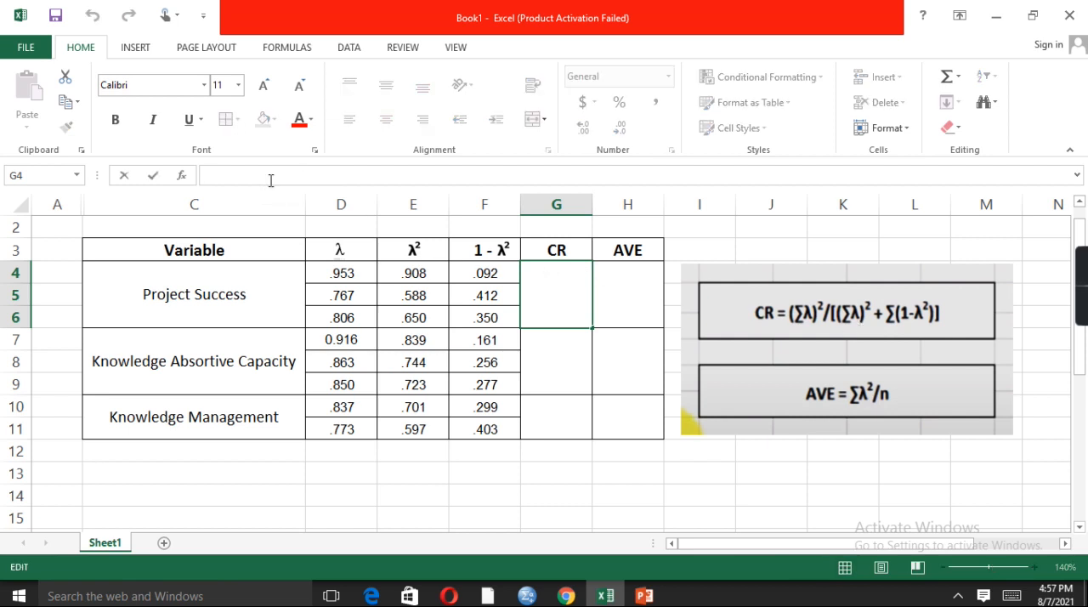
{"action": "type", "text": "="}
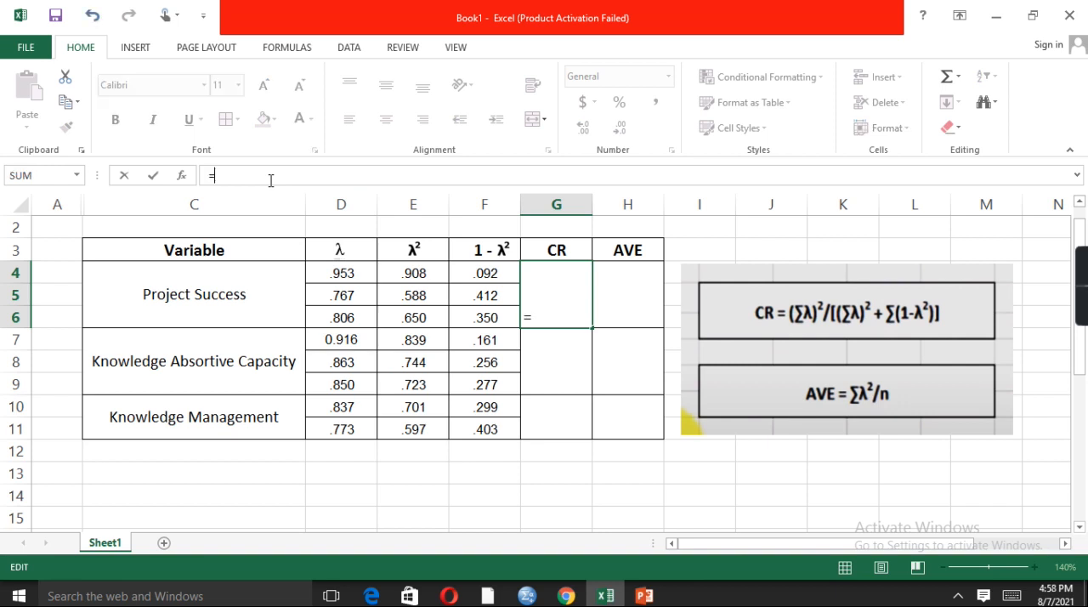
{"action": "type", "text": "sum"}
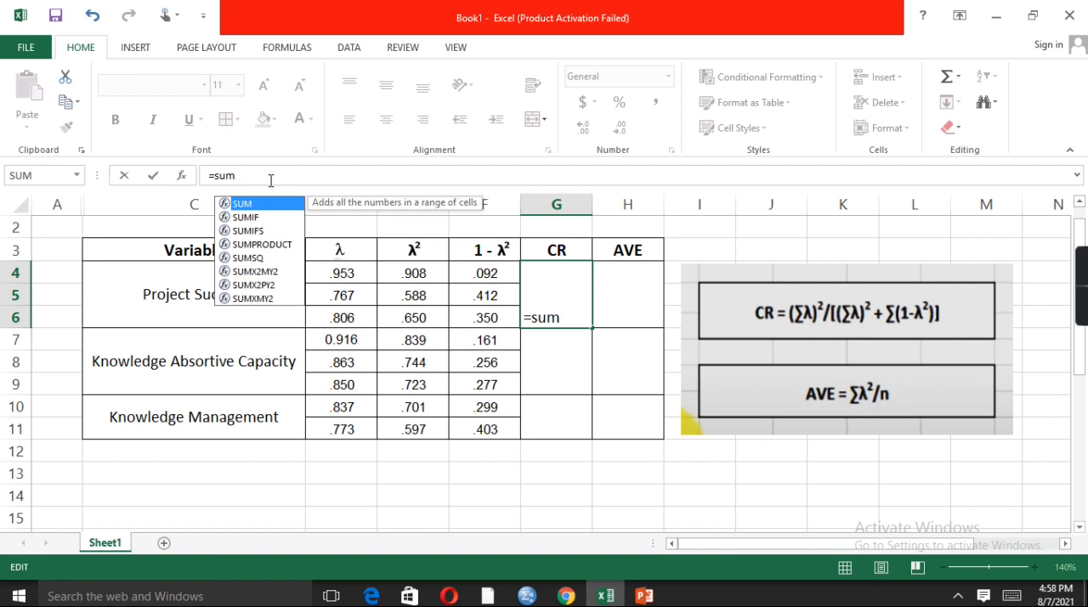
{"action": "type", "text": "("}
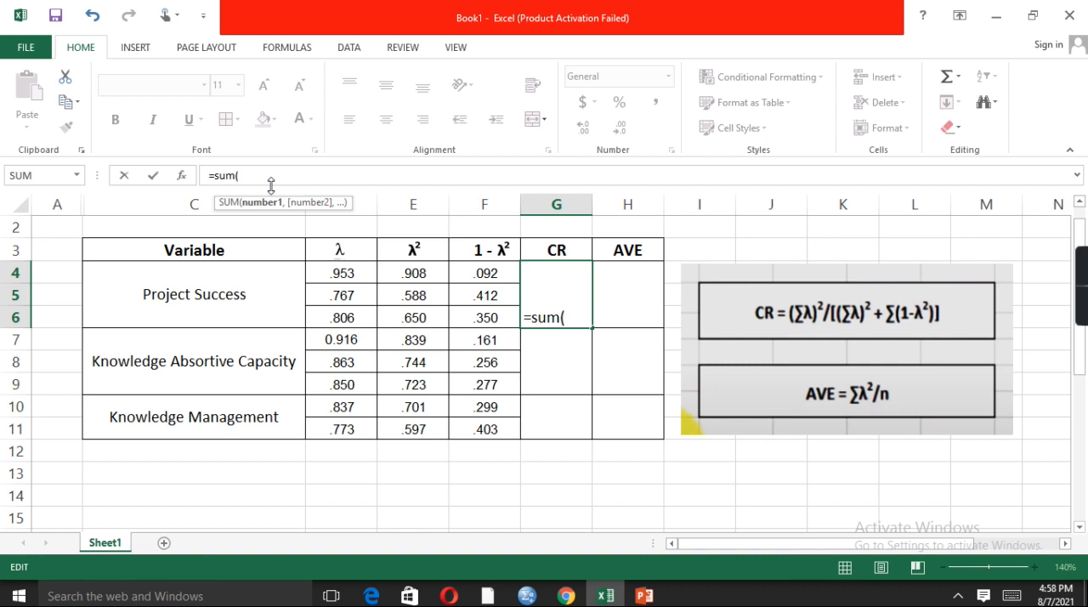
{"action": "left_click", "coordinate": [365, 277]}
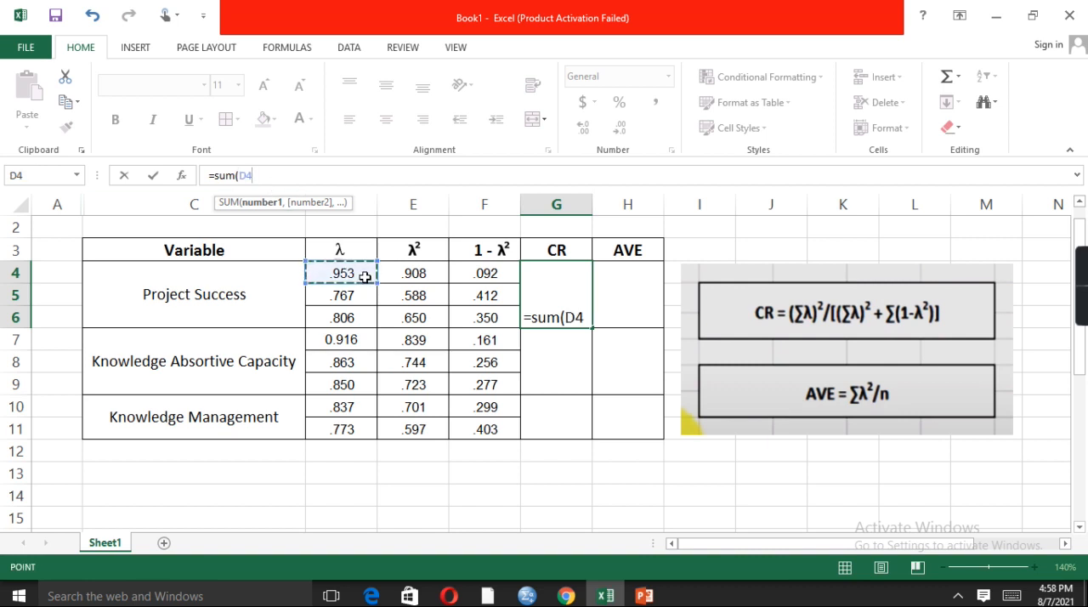
{"action": "key", "text": "shift+Down"}
{"action": "key", "text": "shift+Down"}
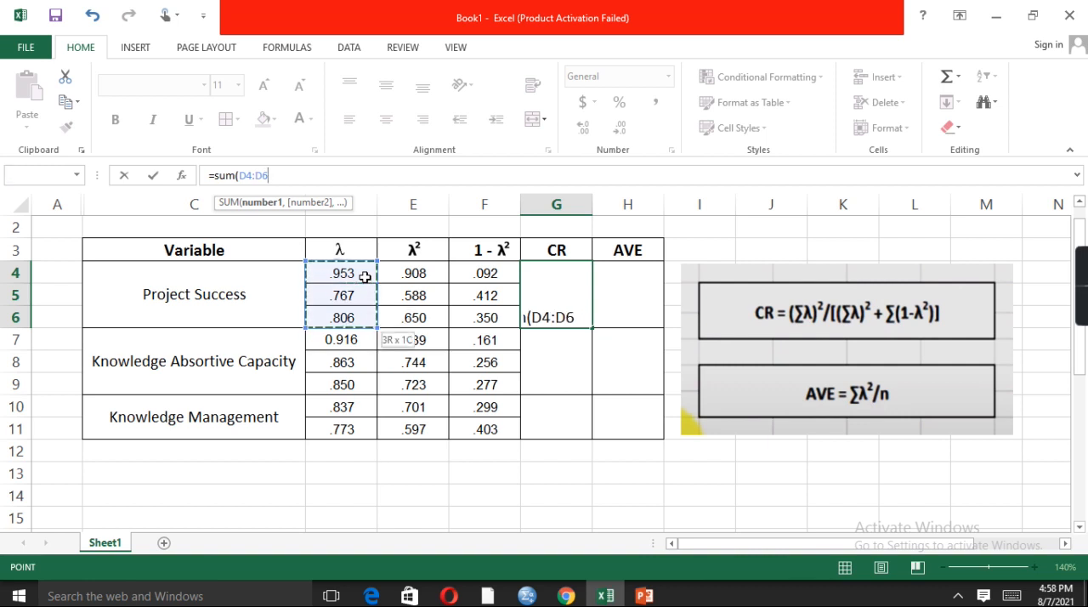
{"action": "type", "text": ")"}
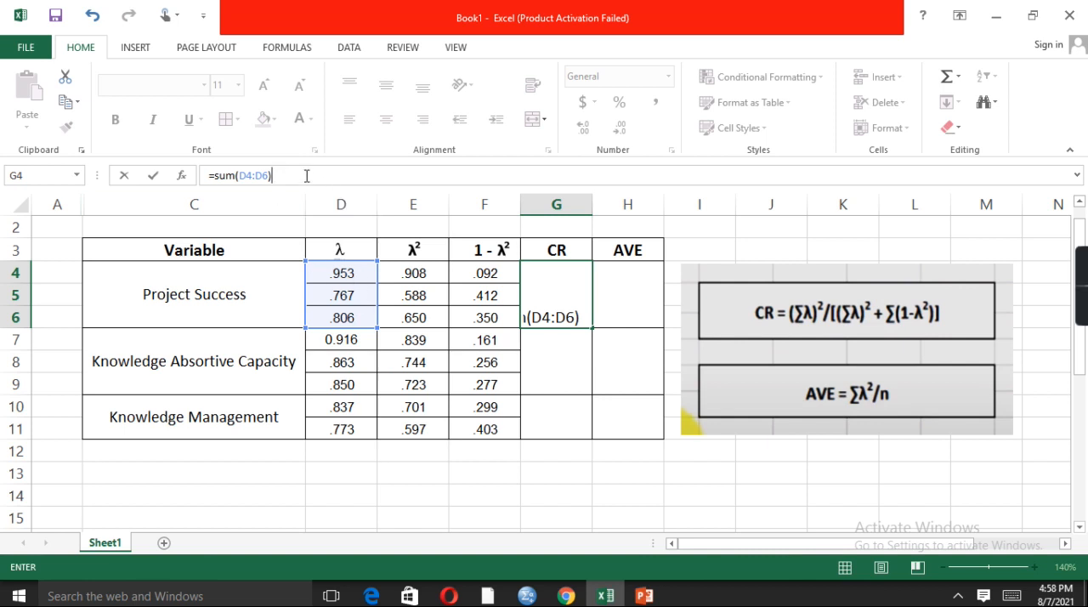
Multiply the loading sum in the G4 formula by a second sum(D4:D6) to square it
{"action": "type", "text": "*"}
{"action": "type", "text": "sum"}
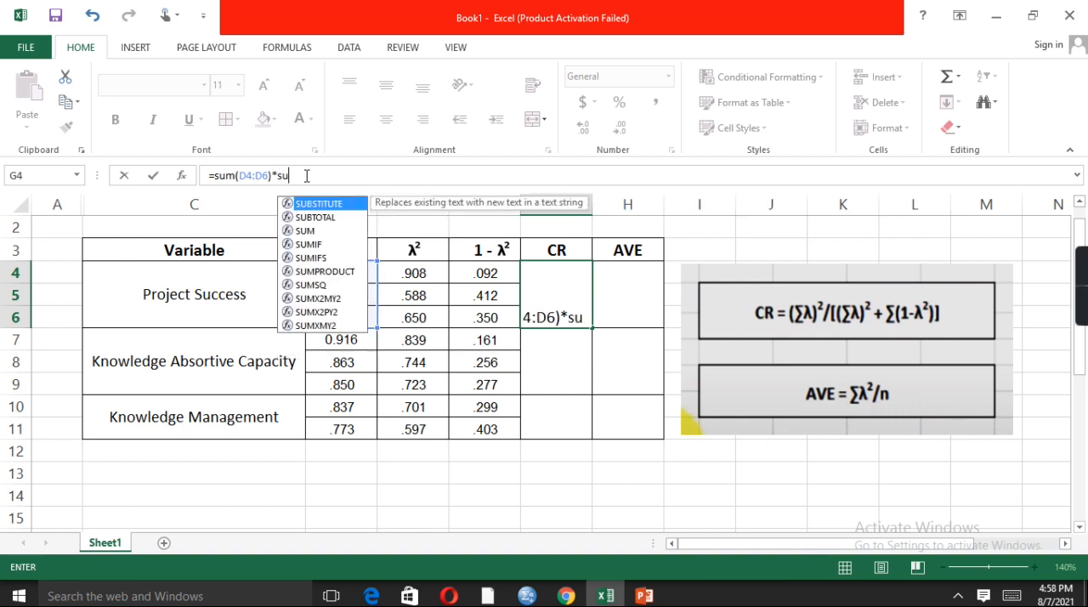
{"action": "type", "text": "("}
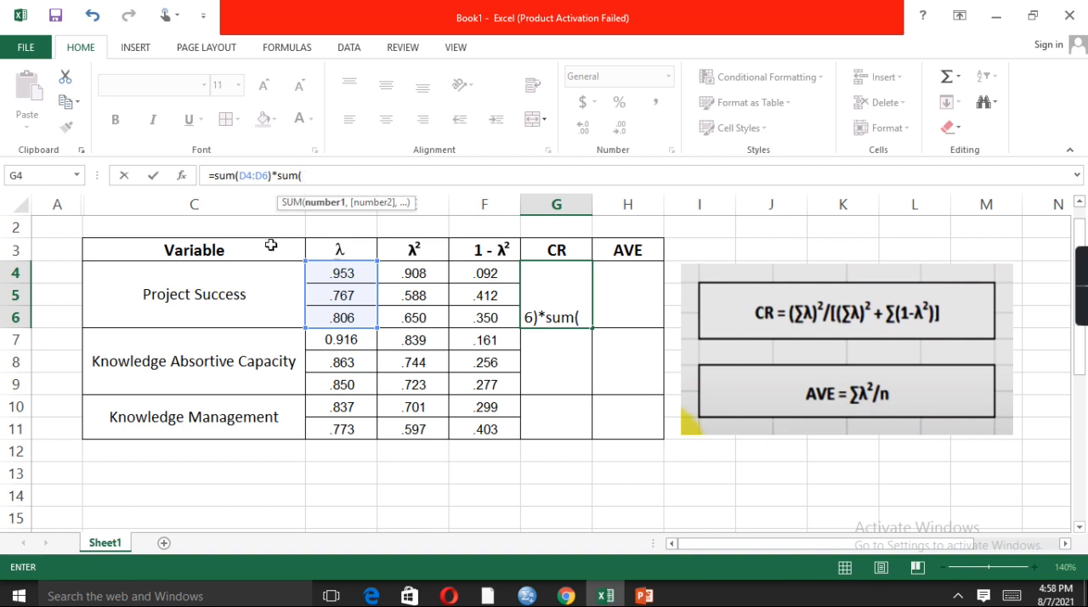
{"action": "left_click_drag", "start_coordinate": [366, 273], "coordinate": [367, 318]}
{"action": "type", "text": ")"}
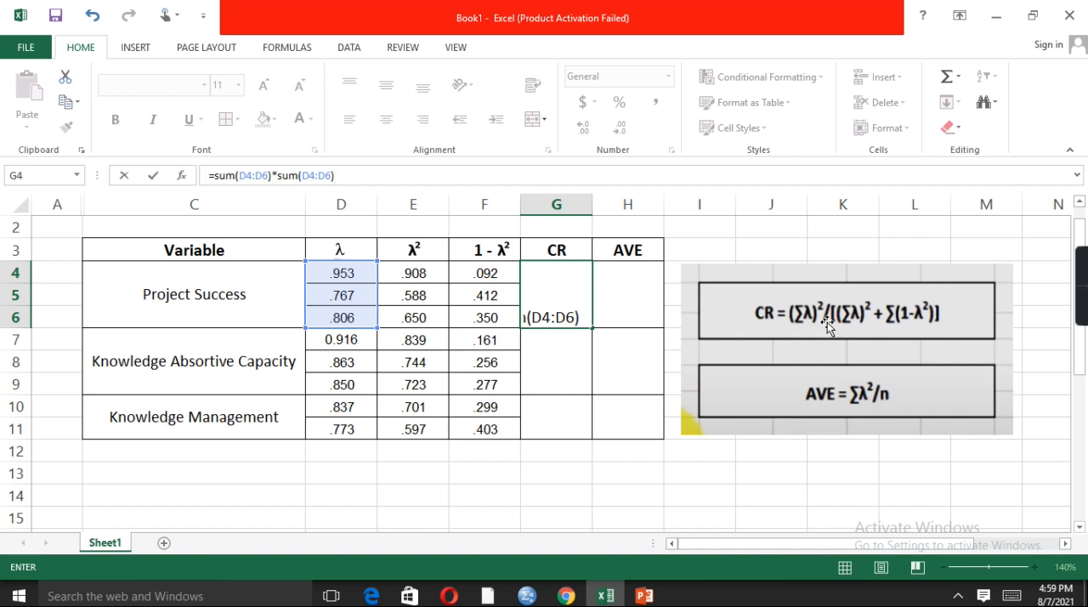
Extend the G4 formula with a division by a copy of its numerator, sum(D4:D6)*sum(D4:D6)
{"action": "type", "text": "/"}
{"action": "left_click_drag", "start_coordinate": [334, 175], "coordinate": [213, 176]}
{"action": "key", "text": "ctrl+c"}
{"action": "left_click", "coordinate": [340, 175]}
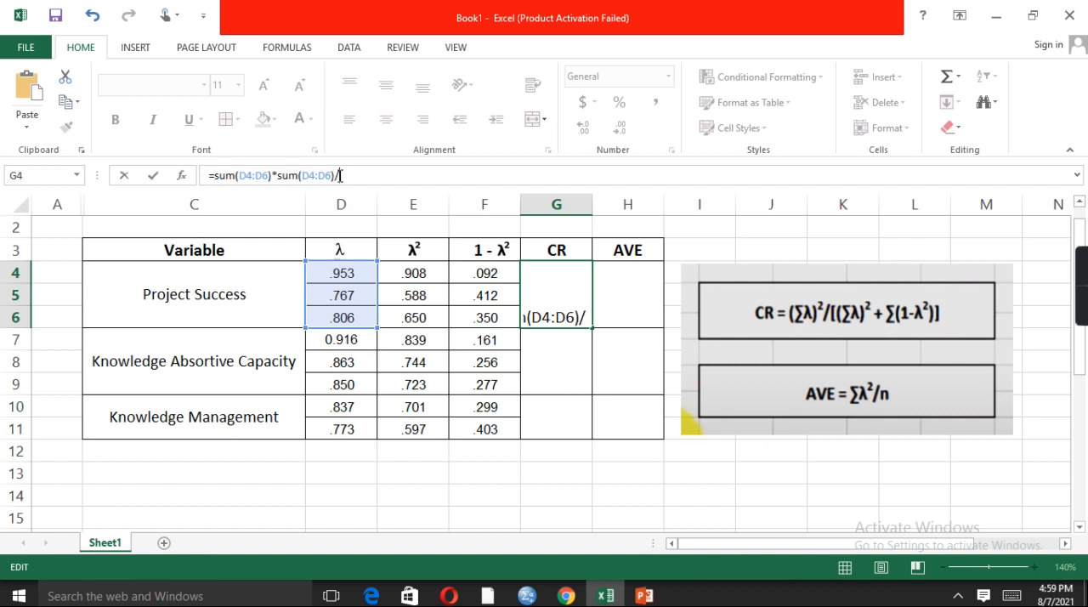
{"action": "key", "text": "ctrl+v"}
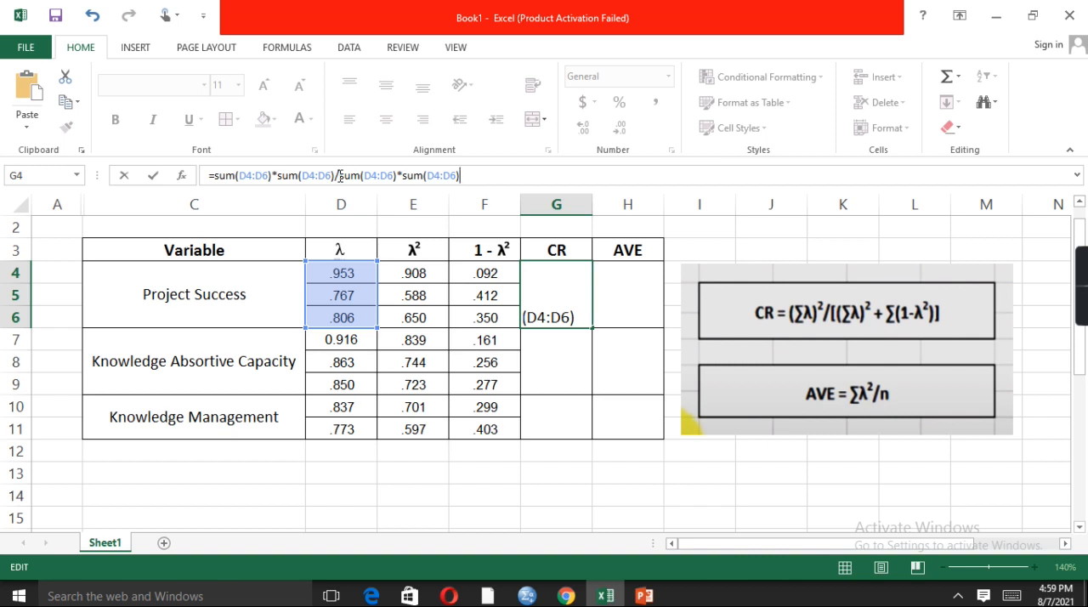
Append +F4:F6 to the G4 formula and enter it, accepting Excel's proposed correction
{"action": "type", "text": "+"}
{"action": "left_click", "coordinate": [497, 273]}
{"action": "key", "text": "Down"}
{"action": "key", "text": "Down"}
{"action": "left_click", "coordinate": [509, 272]}
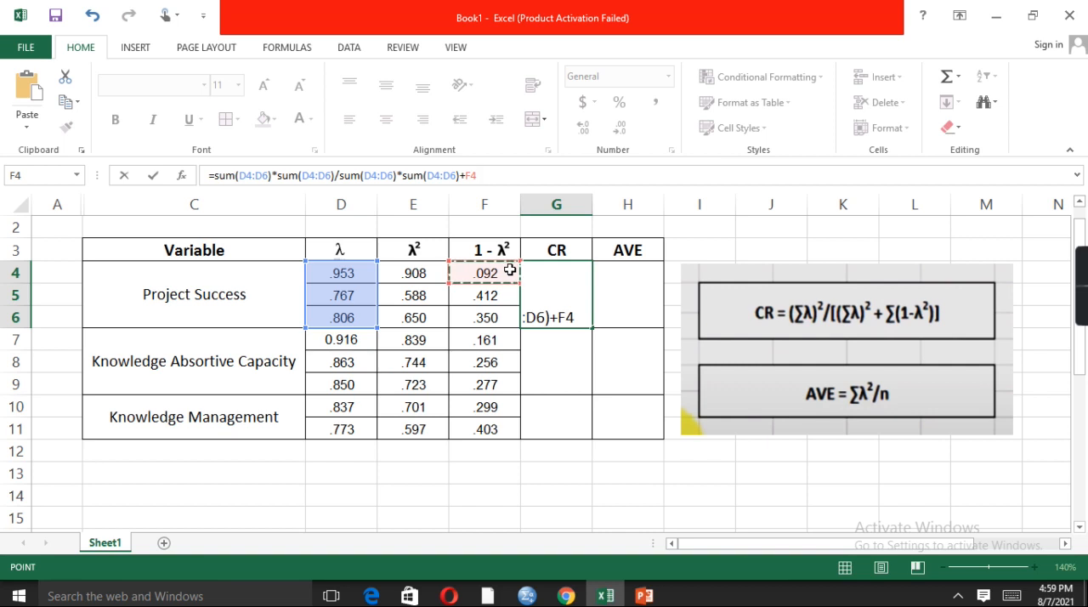
{"action": "key", "text": "shift+Down"}
{"action": "key", "text": "shift+Down"}
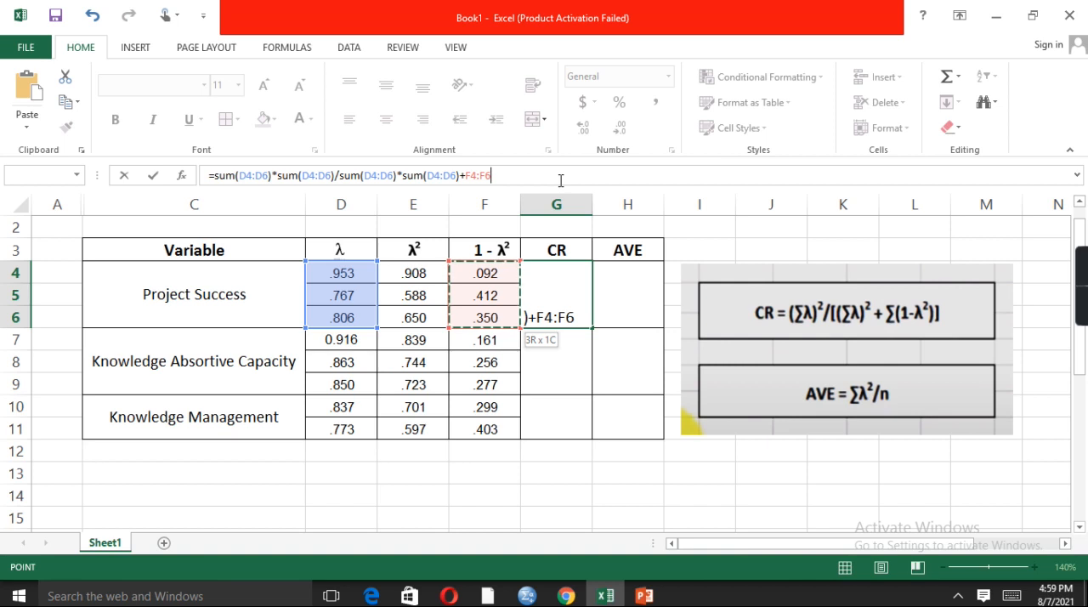
{"action": "type", "text": ")"}
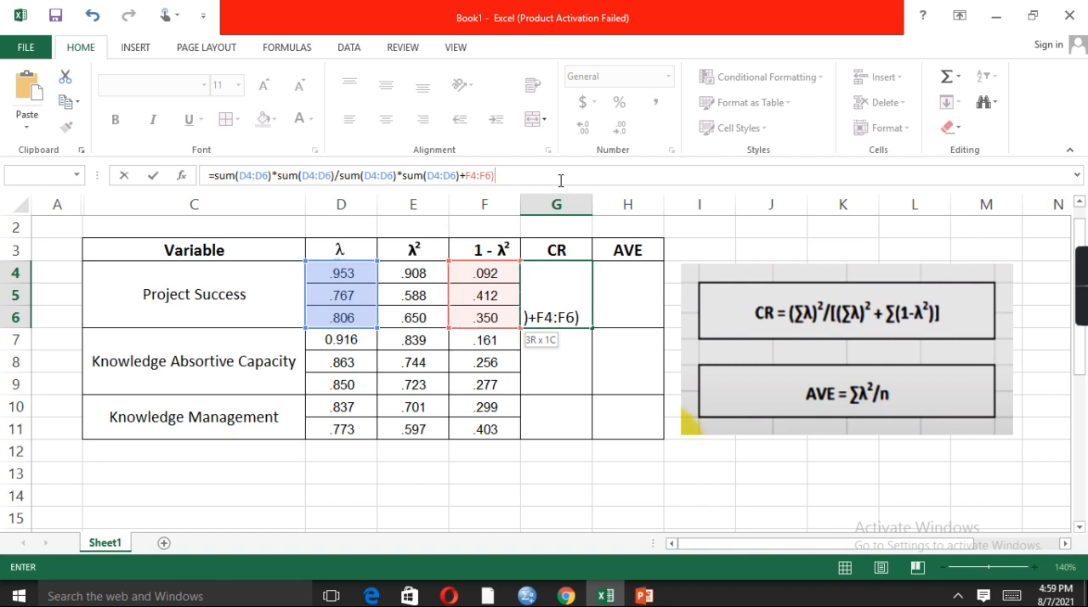
{"action": "key", "text": "Return"}
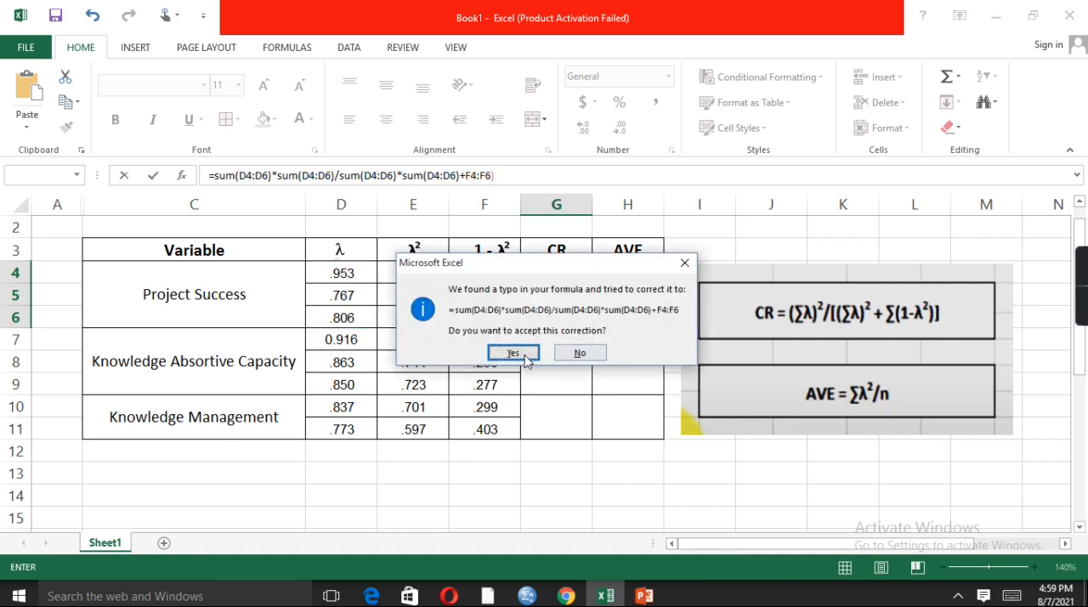
{"action": "left_click", "coordinate": [513, 353]}
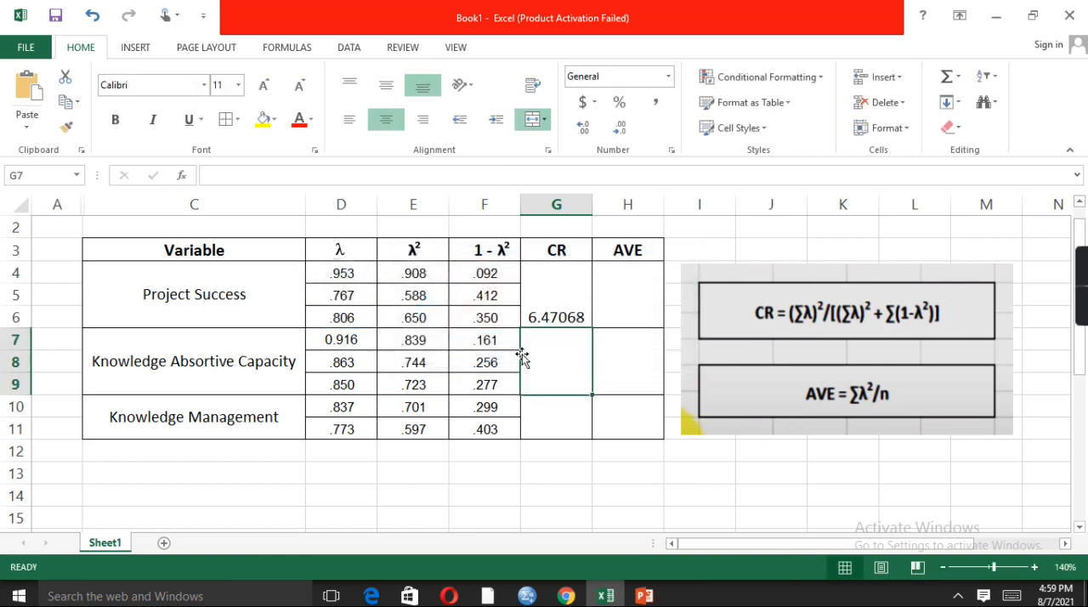
Middle-align the CR value in G4 and fill its formula down the CR column
{"action": "left_click", "coordinate": [573, 280]}
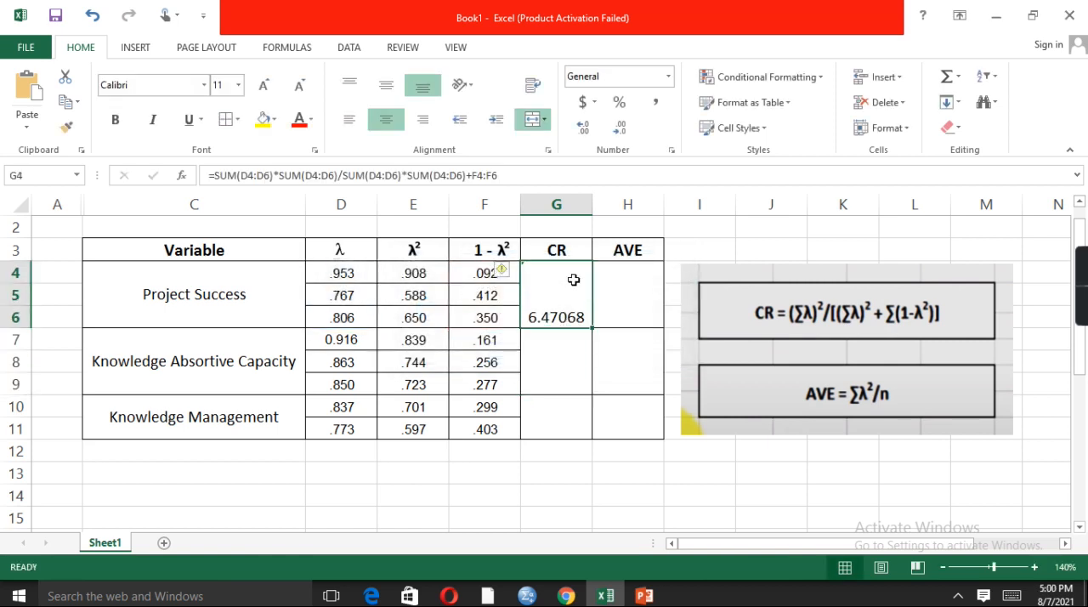
{"action": "left_click", "coordinate": [387, 89]}
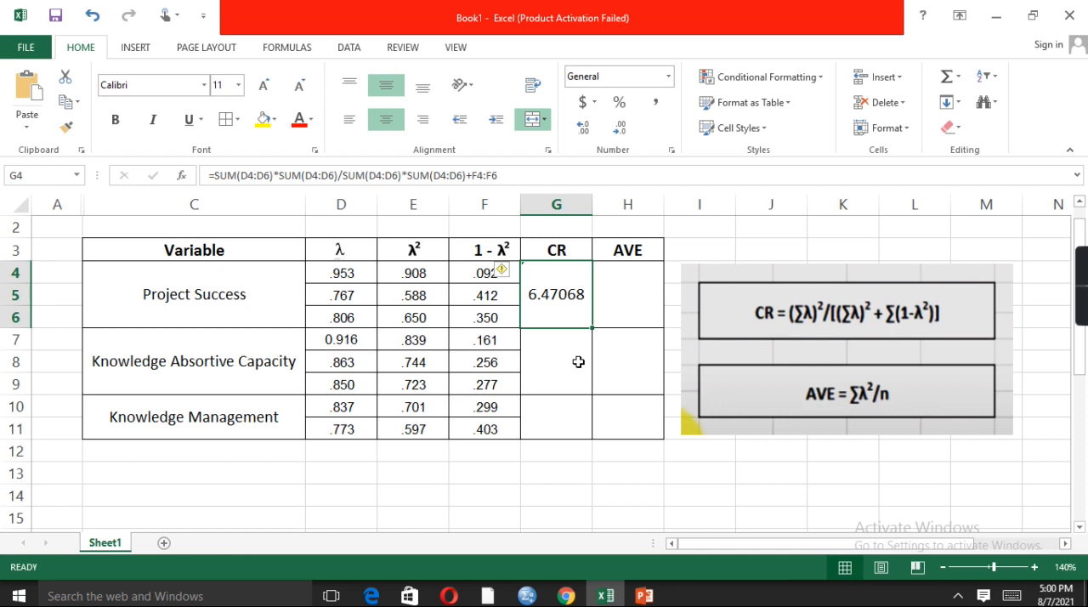
{"action": "left_click_drag", "start_coordinate": [592, 327], "coordinate": [592, 433]}
{"action": "key", "text": "Return"}
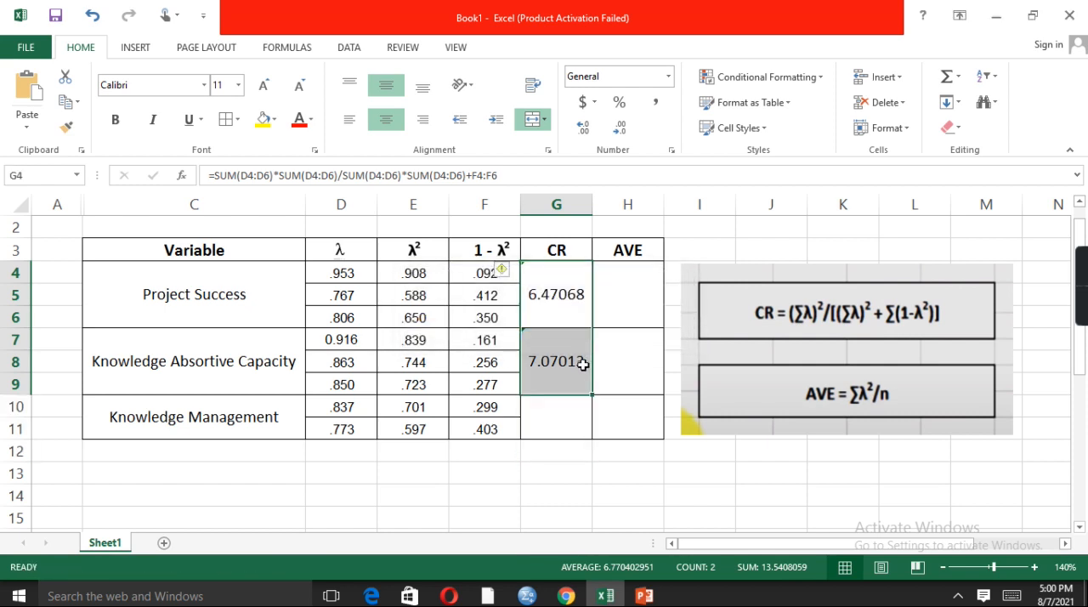
{"action": "left_click_drag", "start_coordinate": [596, 387], "coordinate": [592, 429]}
Undo the recent CR formula entry, alignment and fill in cells G4 and G7
{"action": "left_click", "coordinate": [561, 342]}
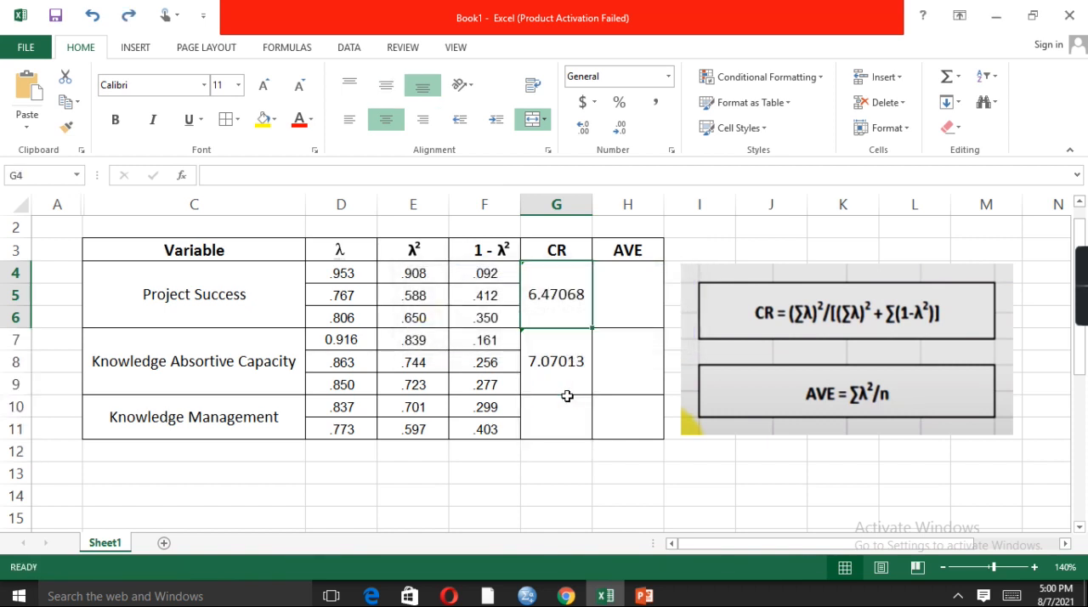
{"action": "left_click", "coordinate": [567, 376]}
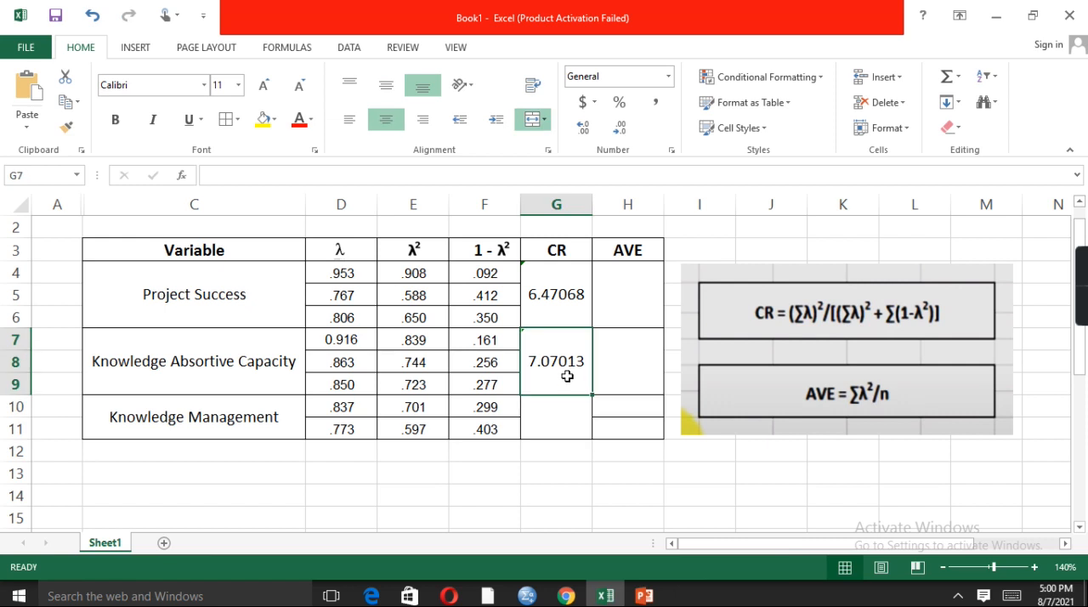
{"action": "key", "text": "ctrl+z"}
{"action": "key", "text": "ctrl+z"}
{"action": "key", "text": "ctrl+z"}
{"action": "key", "text": "ctrl+z"}
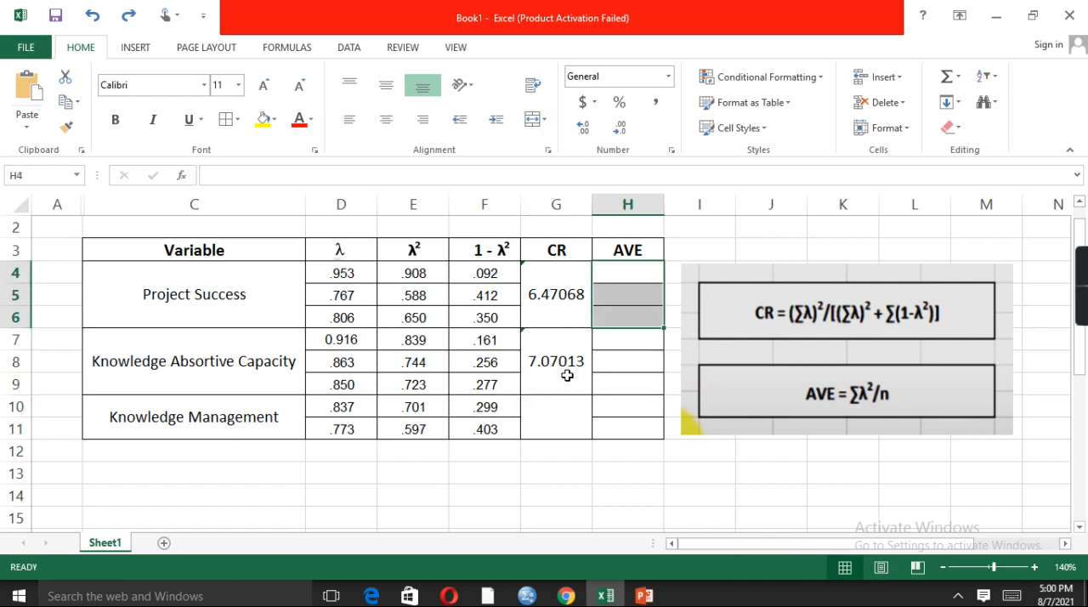
{"action": "key", "text": "ctrl+z"}
{"action": "key", "text": "ctrl+z"}
{"action": "key", "text": "ctrl+z"}
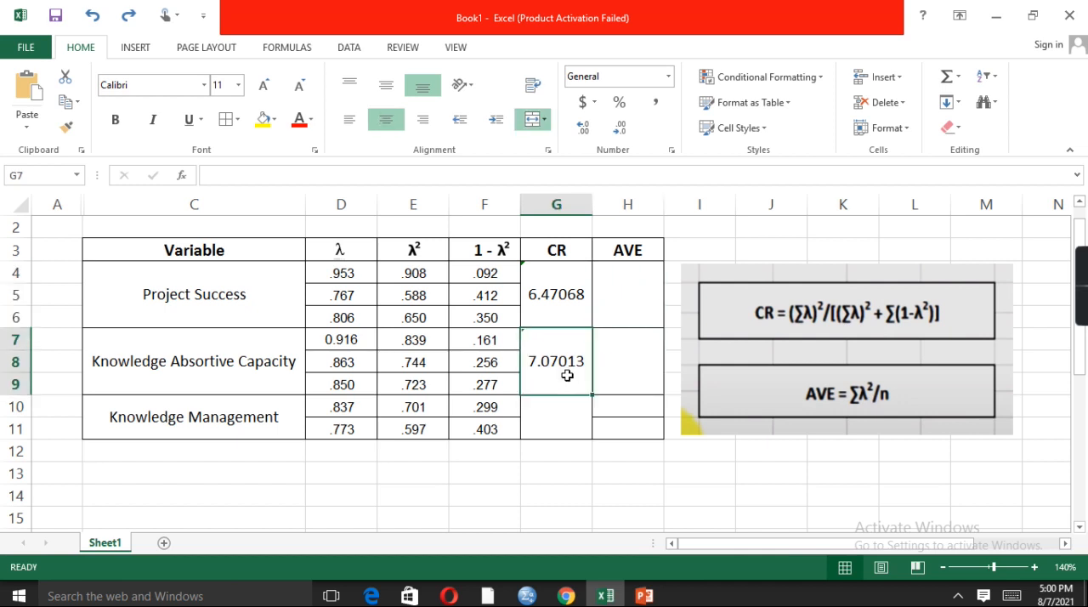
Try to clear G7, then undo and redo the latest AVE cell merges
{"action": "key", "text": "Delete"}
{"action": "left_click", "coordinate": [558, 301]}
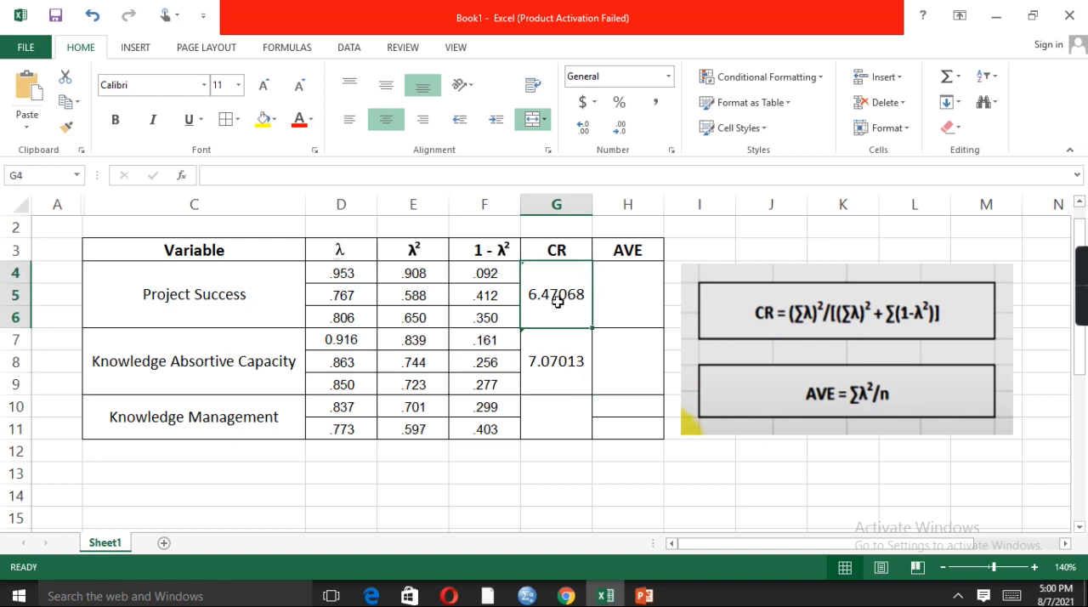
{"action": "key", "text": "ctrl+z"}
{"action": "key", "text": "ctrl+z"}
{"action": "key", "text": "ctrl+z"}
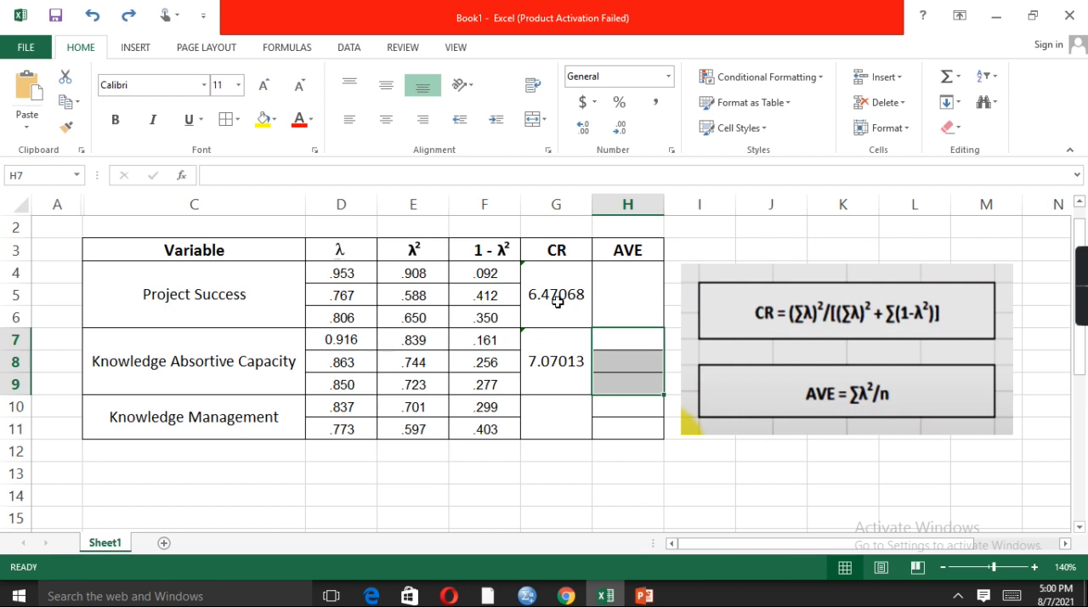
{"action": "key", "text": "ctrl+y"}
{"action": "key", "text": "ctrl+y"}
{"action": "key", "text": "ctrl+y"}
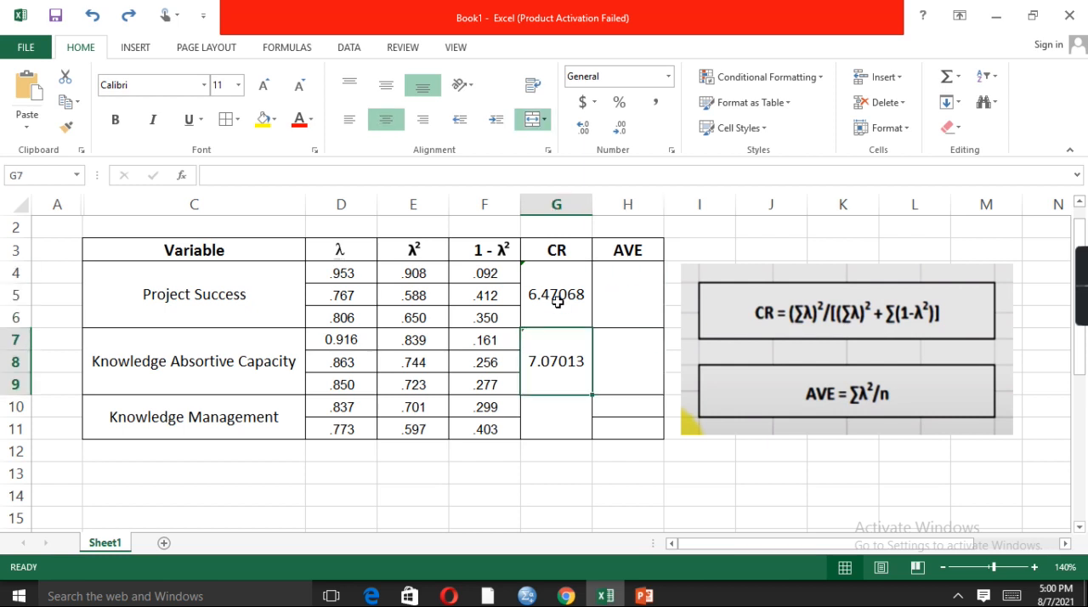
Try again to clear the CR value displayed for Knowledge Absortive Capacity
{"action": "left_click", "coordinate": [638, 303]}
{"action": "left_click", "coordinate": [562, 372]}
{"action": "key", "text": "BackSpace"}
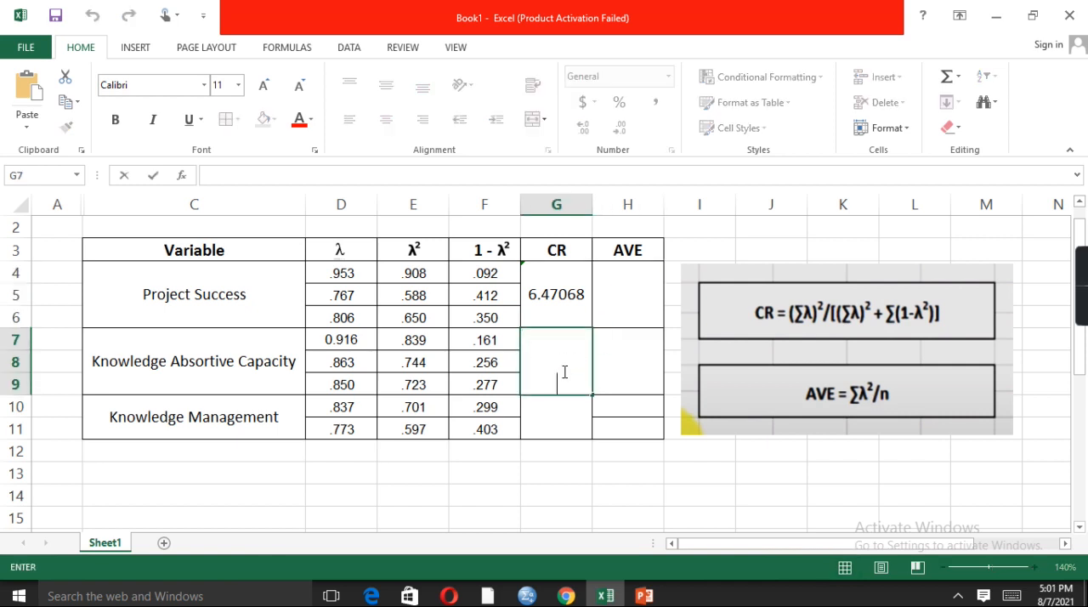
{"action": "key", "text": "Escape"}
{"action": "left_click", "coordinate": [624, 402]}
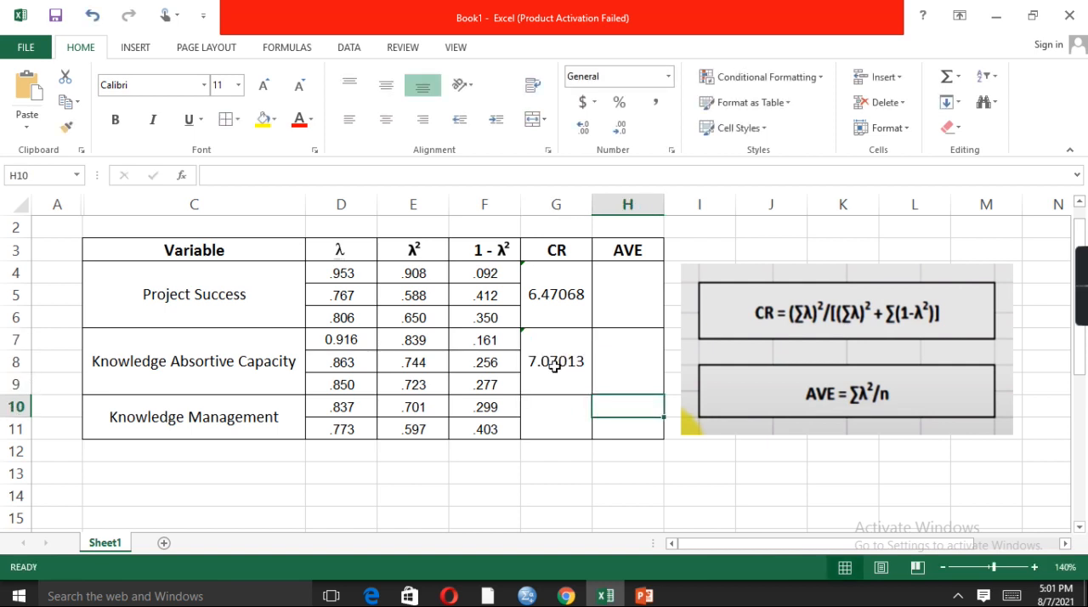
{"action": "left_click", "coordinate": [545, 347]}
{"action": "key", "text": "BackSpace"}
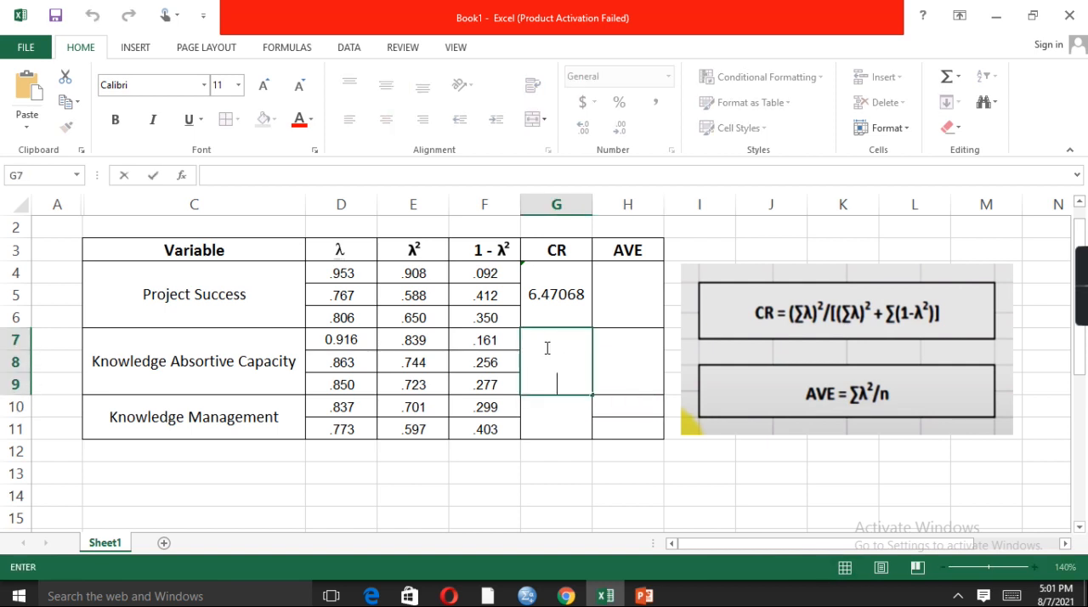
{"action": "key", "text": "Escape"}
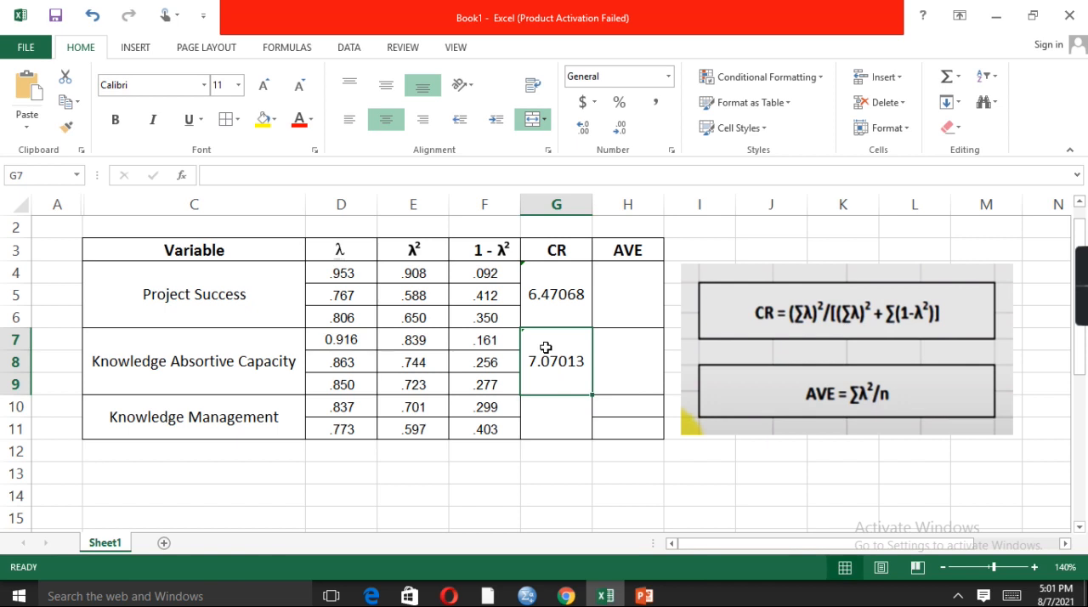
{"action": "right_click", "coordinate": [547, 348]}
{"action": "key", "text": "Escape"}
Begin the Project Success AVE formula in H4 with the sum of its λ² values, =SUM(E4:E6)
{"action": "left_click", "coordinate": [619, 306]}
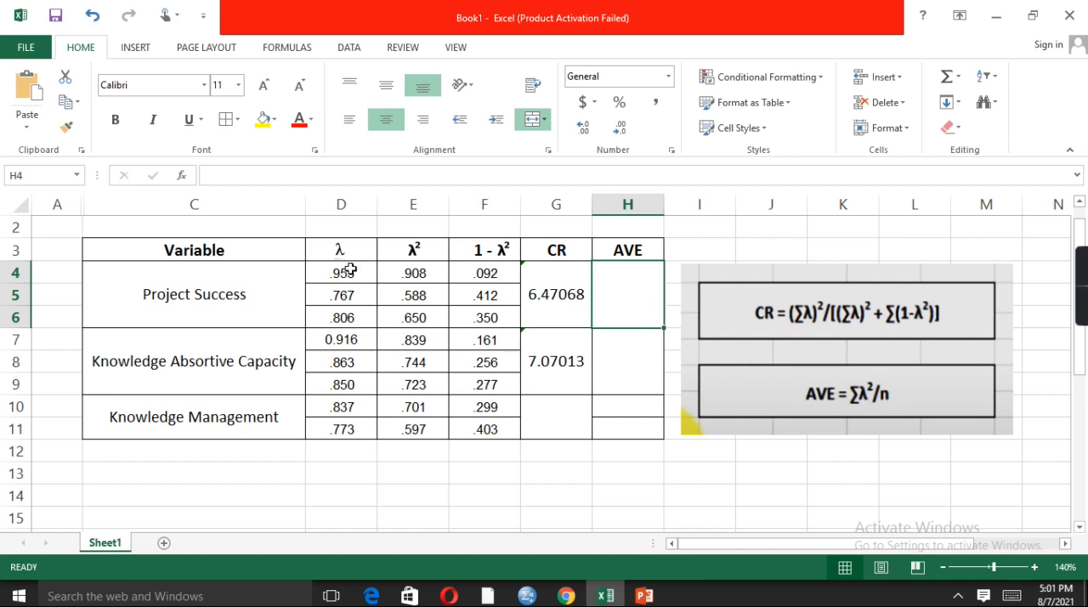
{"action": "left_click", "coordinate": [435, 272]}
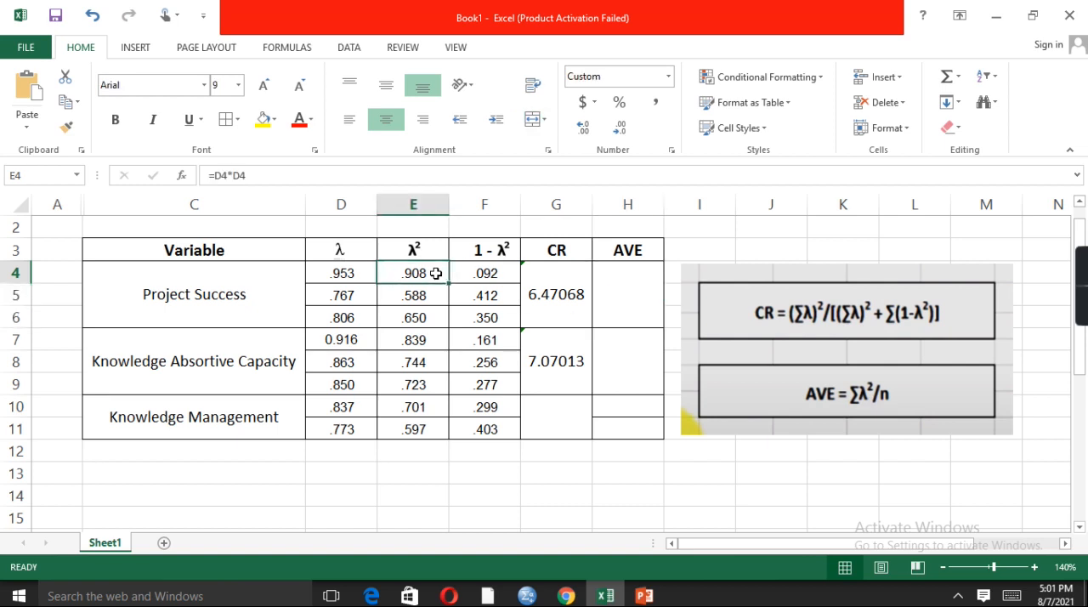
{"action": "left_click", "coordinate": [621, 288]}
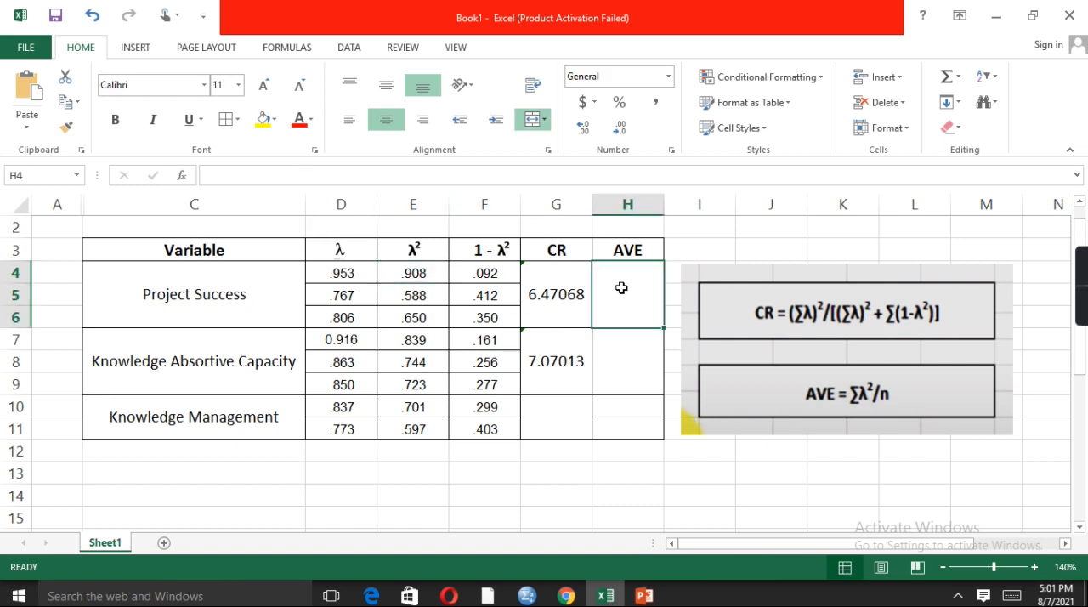
{"action": "left_click", "coordinate": [233, 174]}
{"action": "type", "text": "="}
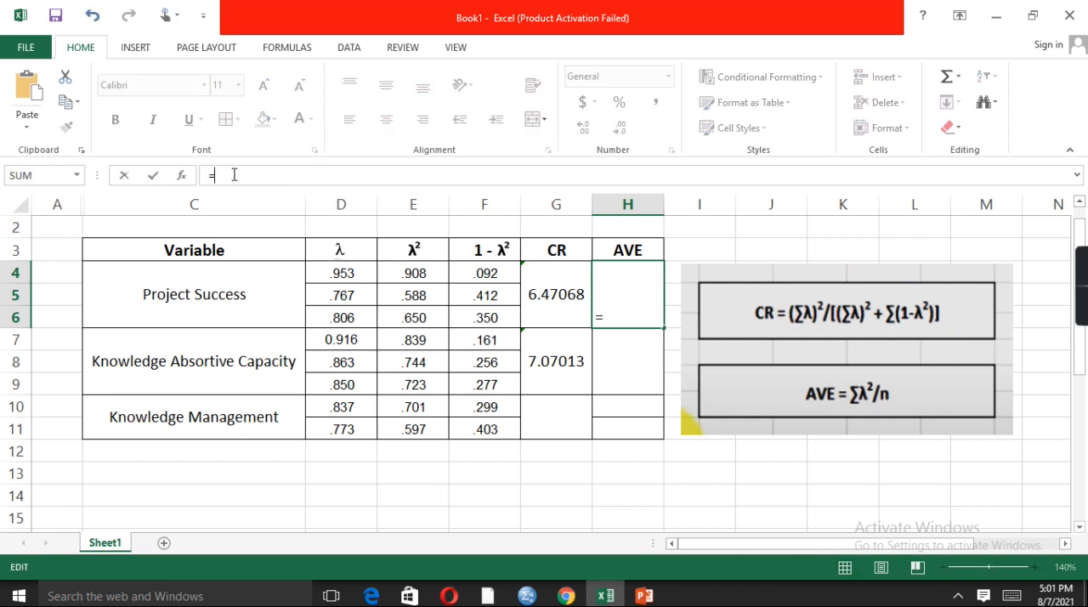
{"action": "type", "text": "SUM"}
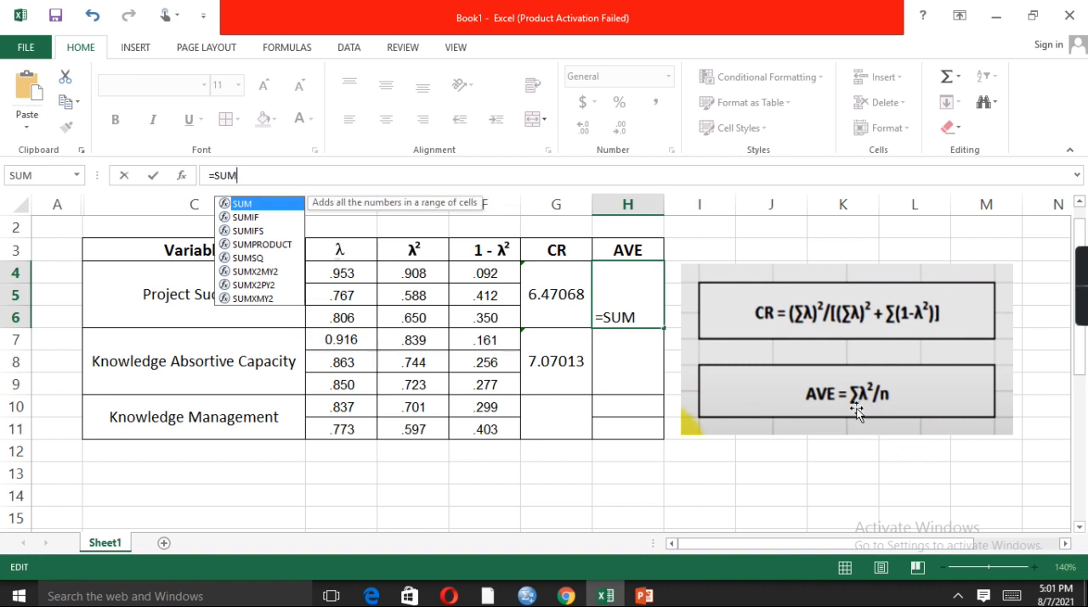
{"action": "type", "text": "("}
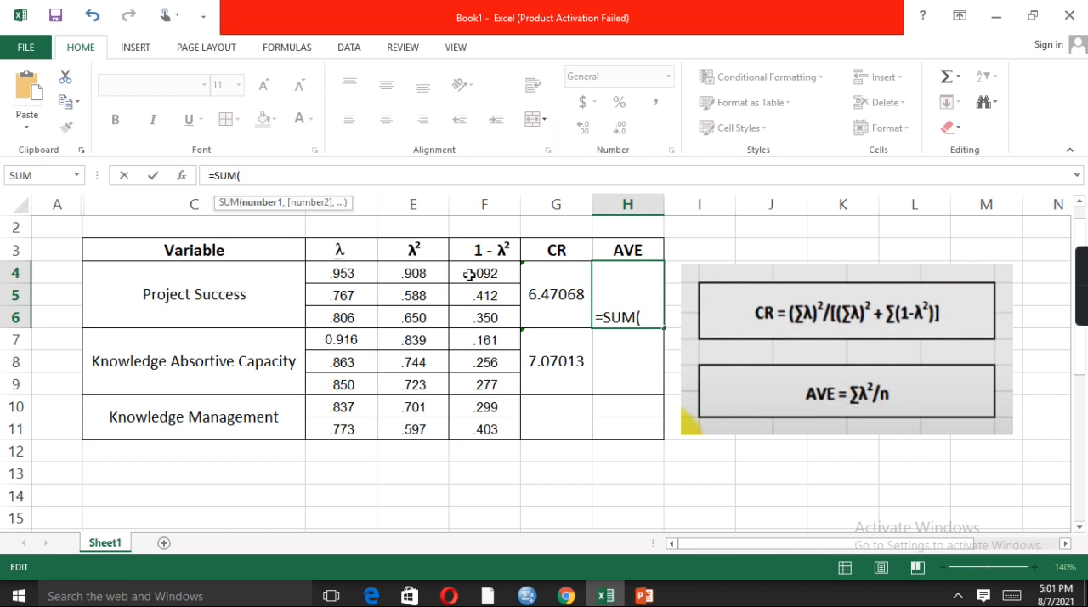
{"action": "left_click", "coordinate": [434, 276]}
{"action": "left_click_drag", "start_coordinate": [434, 276], "coordinate": [443, 323]}
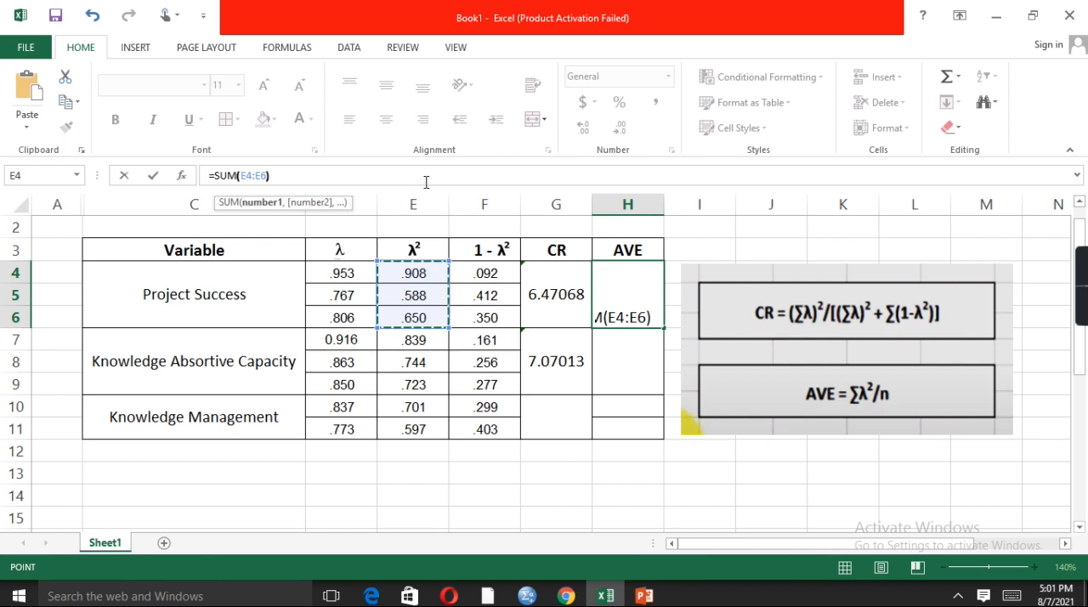
{"action": "type", "text": ")"}
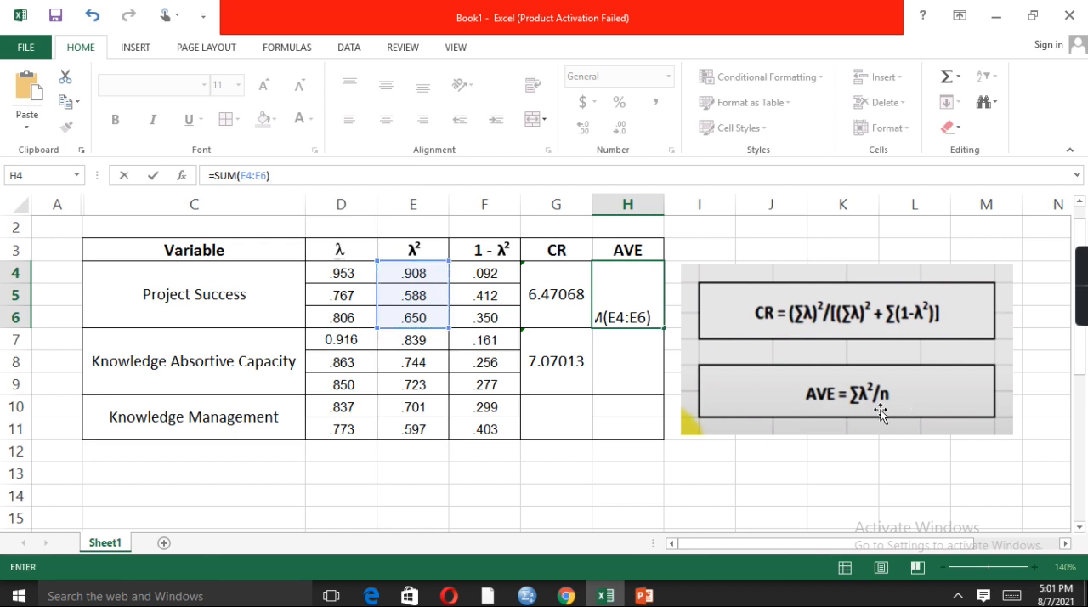
{"action": "type", "text": "/"}
Complete the Project Success AVE formula by dividing the sum by 3, and middle-align the cell
{"action": "type", "text": "3"}
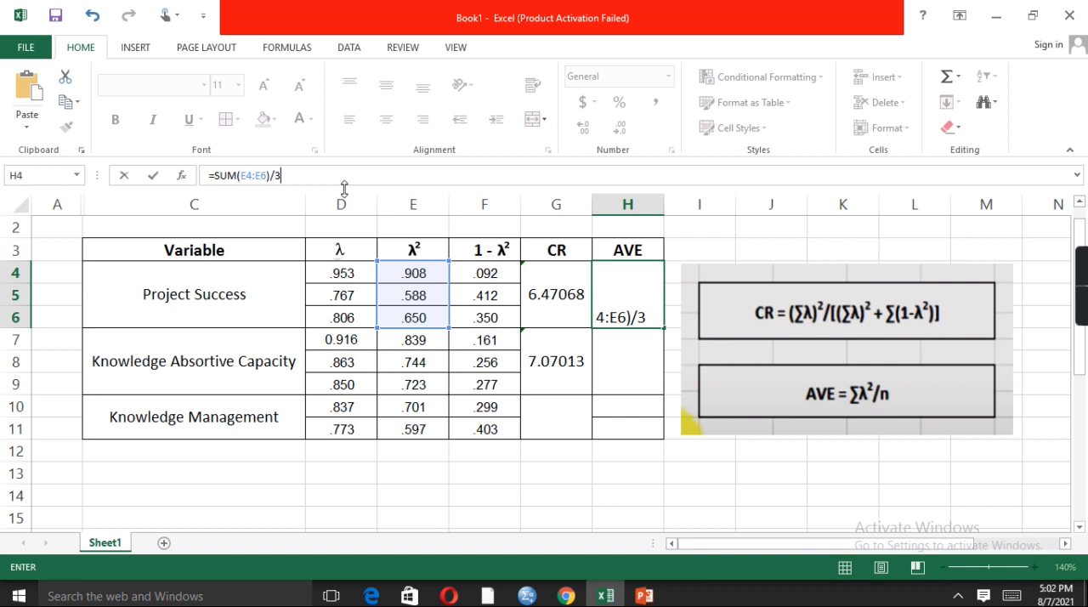
{"action": "key", "text": "Return"}
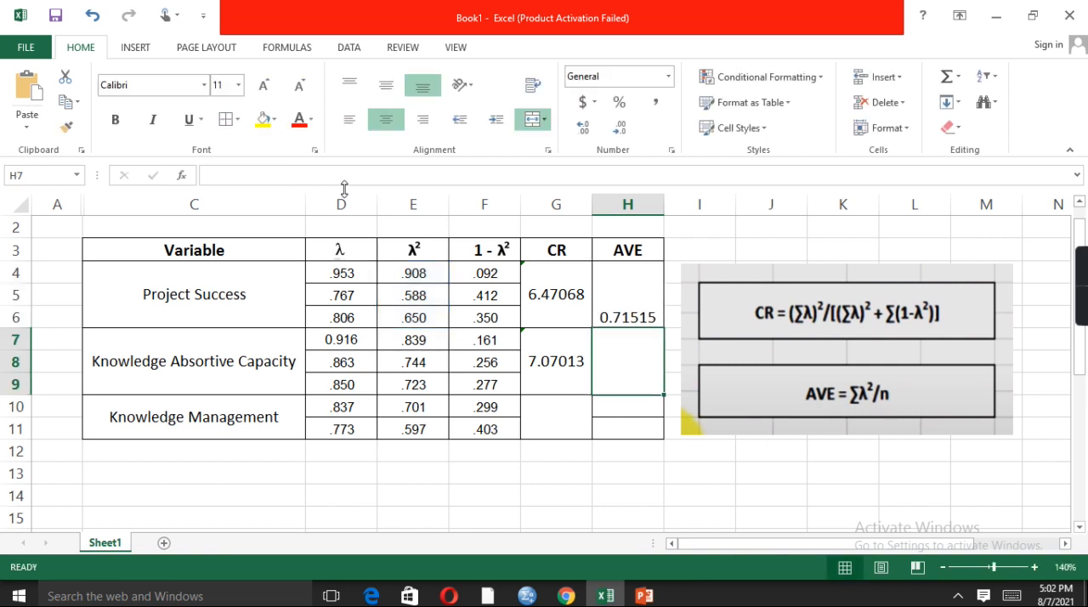
{"action": "left_click", "coordinate": [651, 304]}
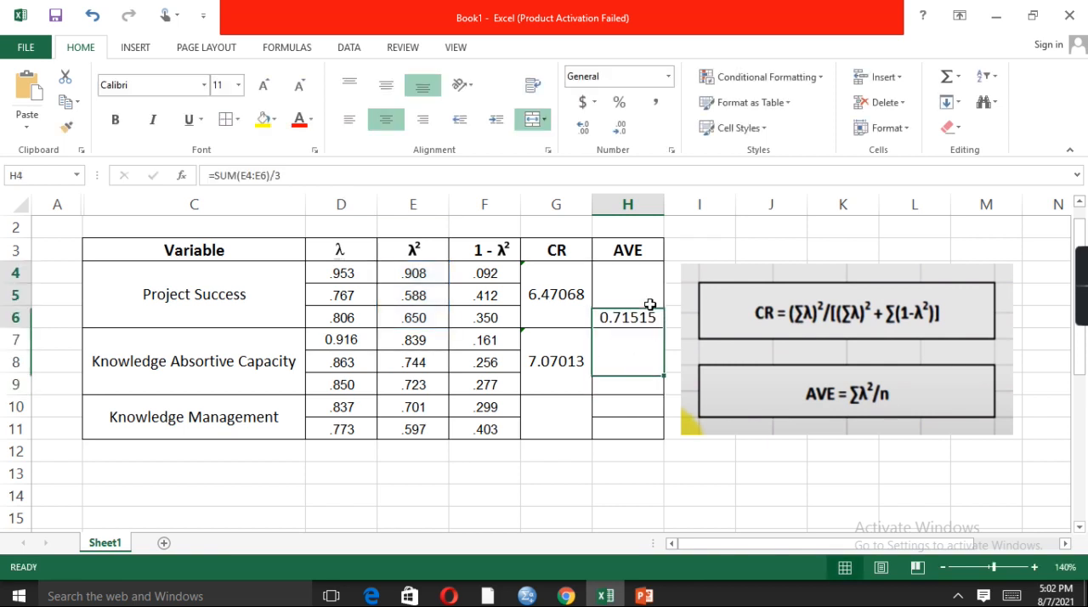
{"action": "left_click", "coordinate": [386, 85]}
Replace the CR entry for Knowledge Absortive Capacity in G7 with a formula starting =SUM(D7:D9)
{"action": "left_click", "coordinate": [545, 351]}
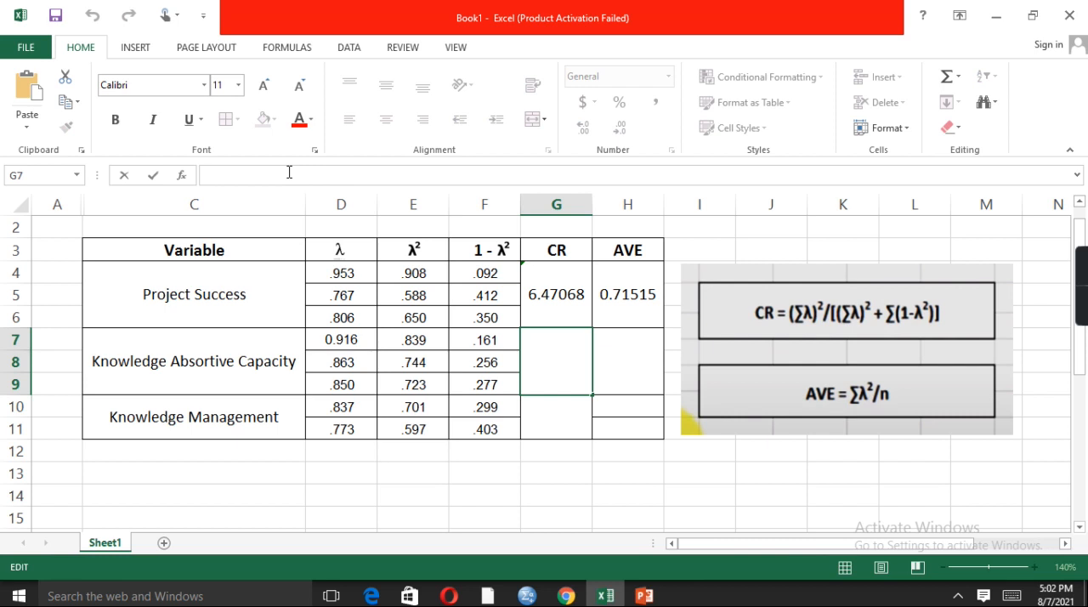
{"action": "type", "text": "="}
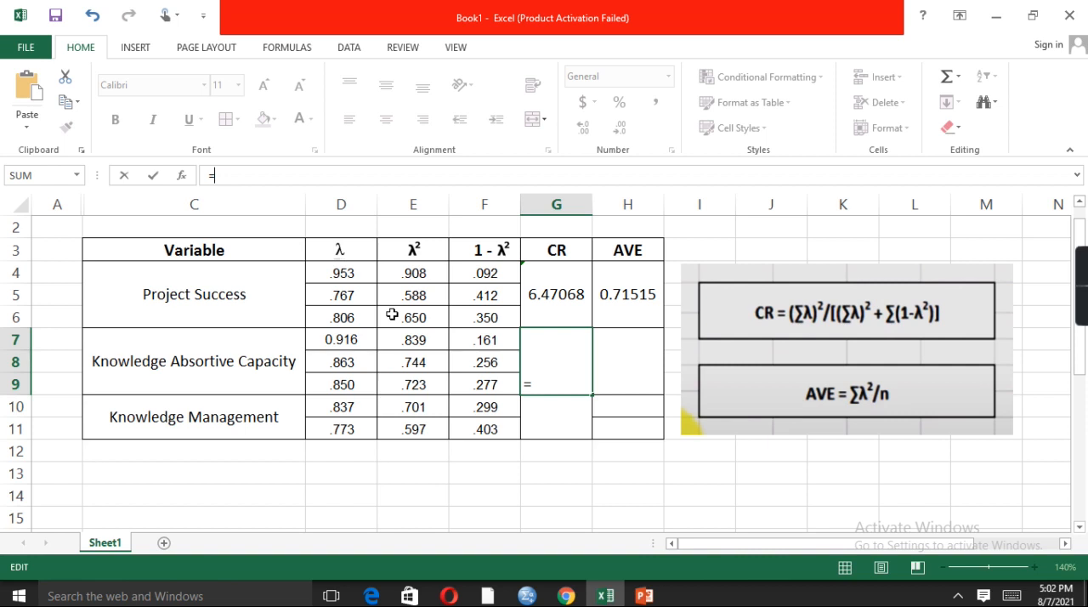
{"action": "type", "text": "SUM"}
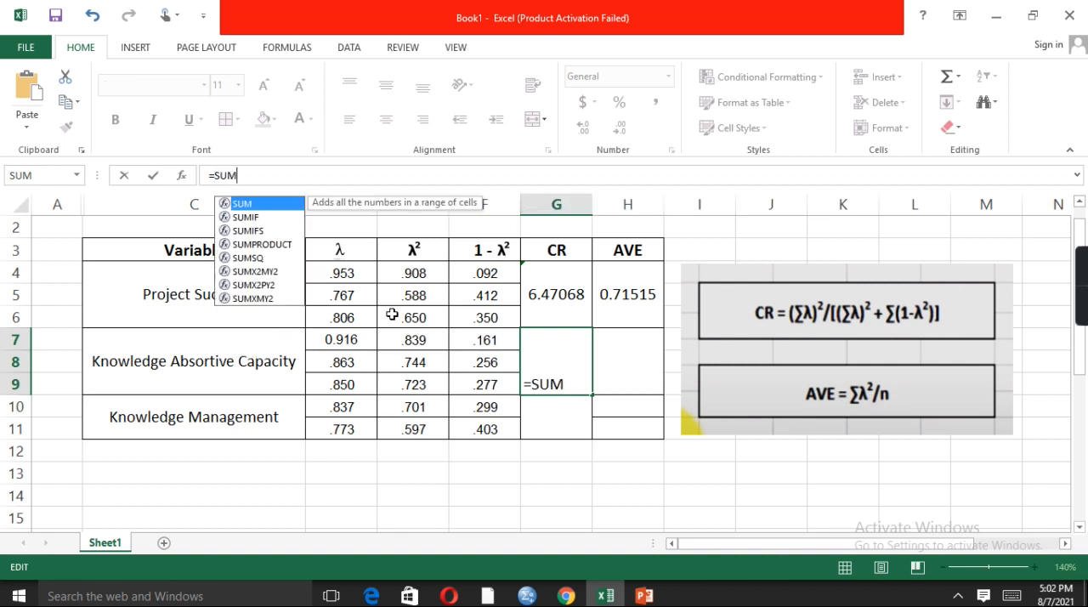
{"action": "type", "text": "("}
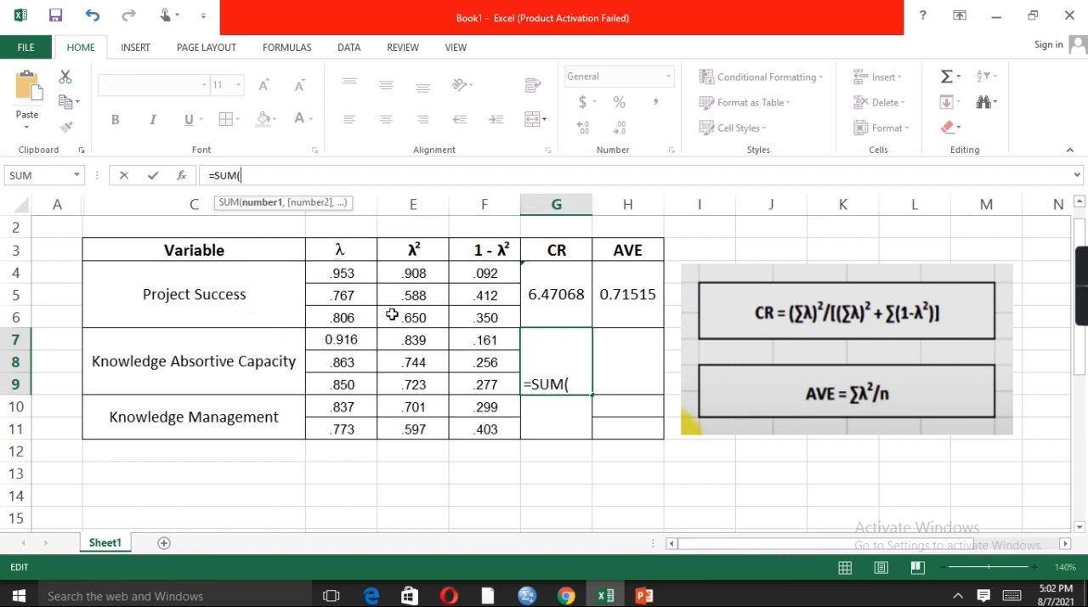
{"action": "left_click", "coordinate": [347, 341]}
{"action": "key", "text": "shift+Down"}
{"action": "key", "text": "shift+Down"}
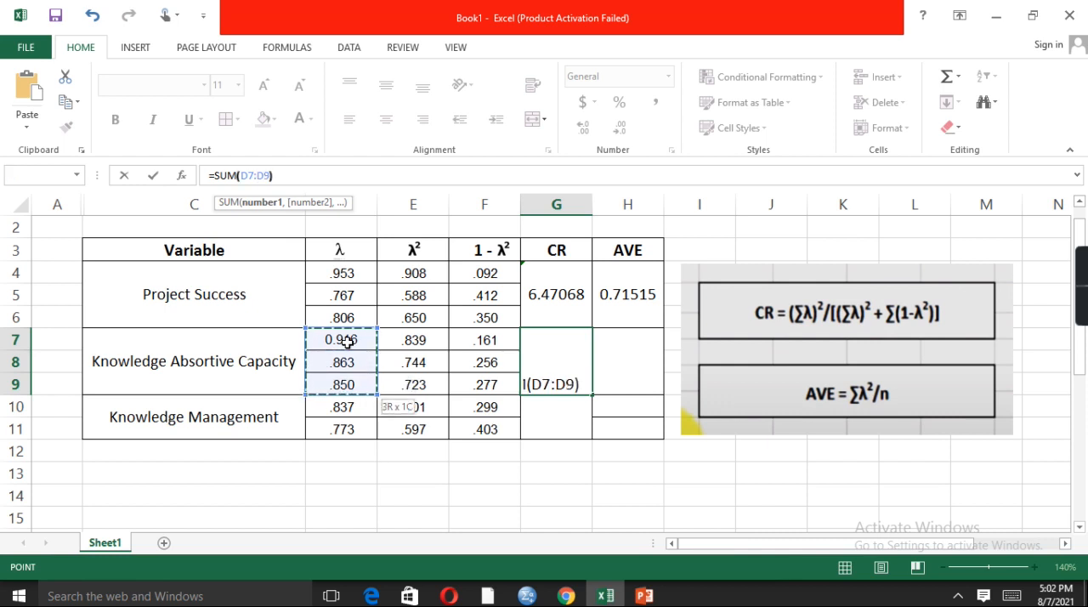
{"action": "type", "text": ")*"}
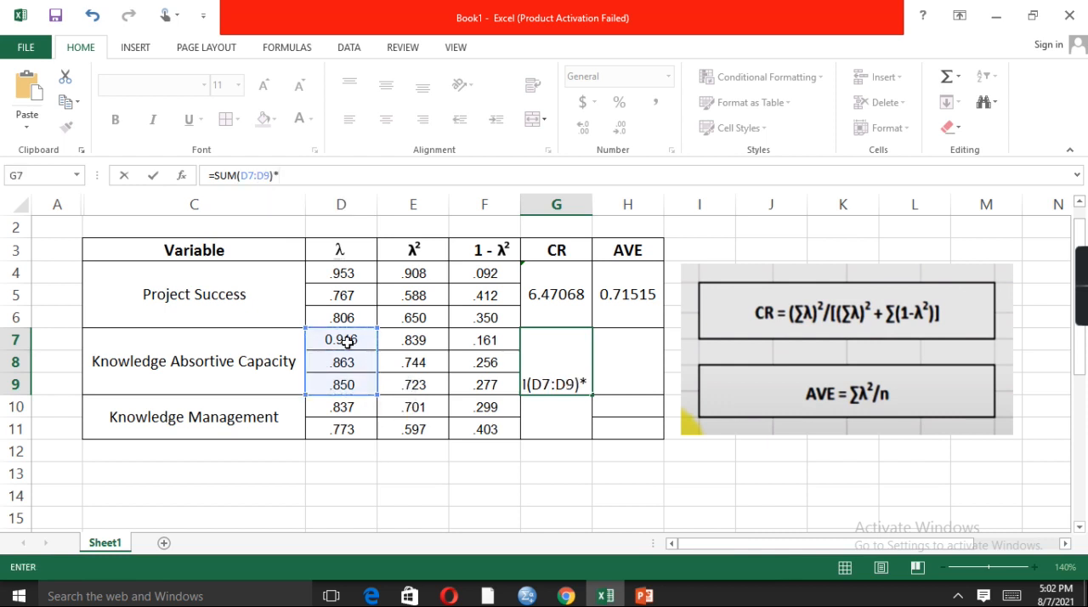
{"action": "type", "text": "sum"}
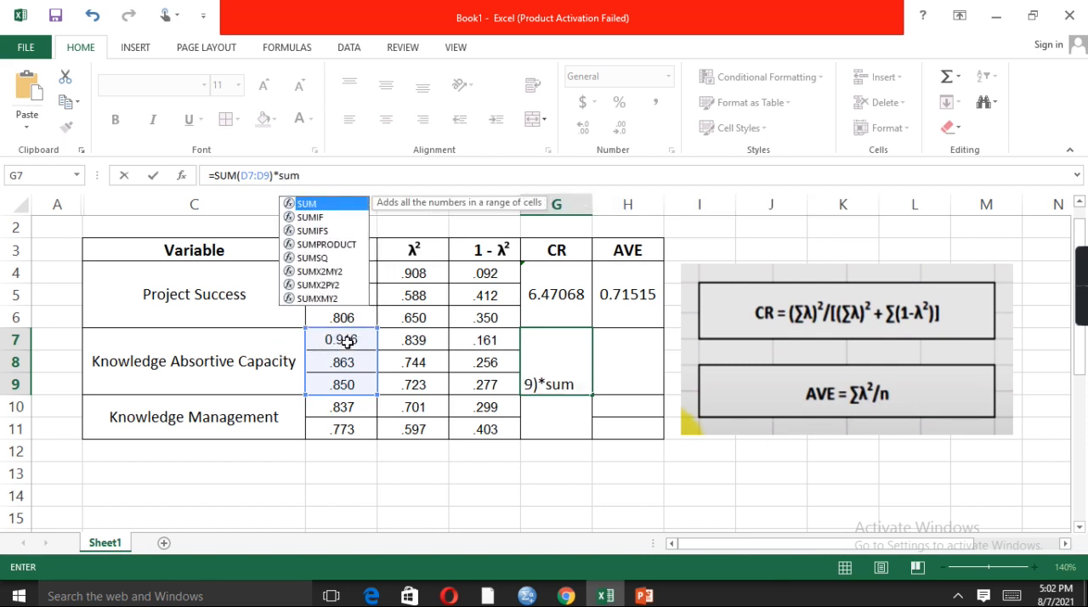
{"action": "type", "text": "("}
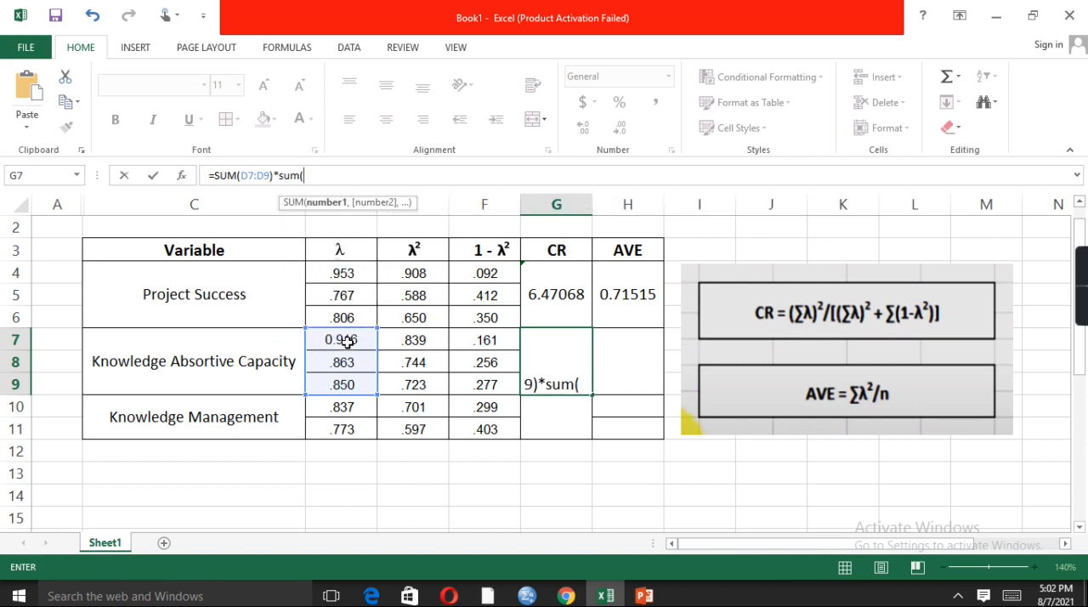
Square the λ sum in the G7 formula by multiplying by sum(D7:D9), followed by a division sign
{"action": "left_click", "coordinate": [365, 343]}
{"action": "key", "text": "shift+Down"}
{"action": "key", "text": "shift+Down"}
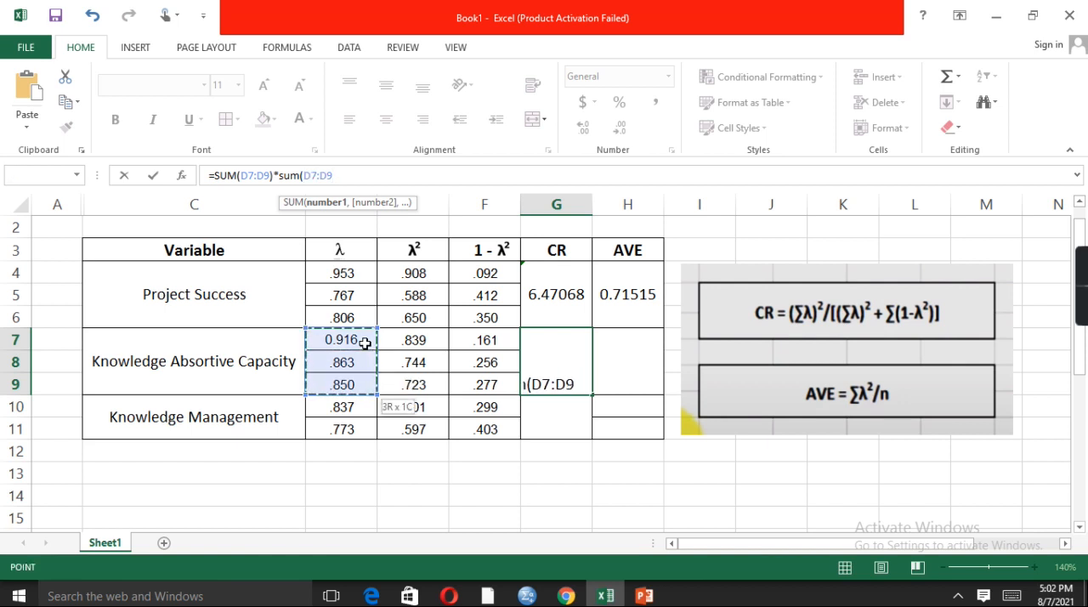
{"action": "type", "text": ")/"}
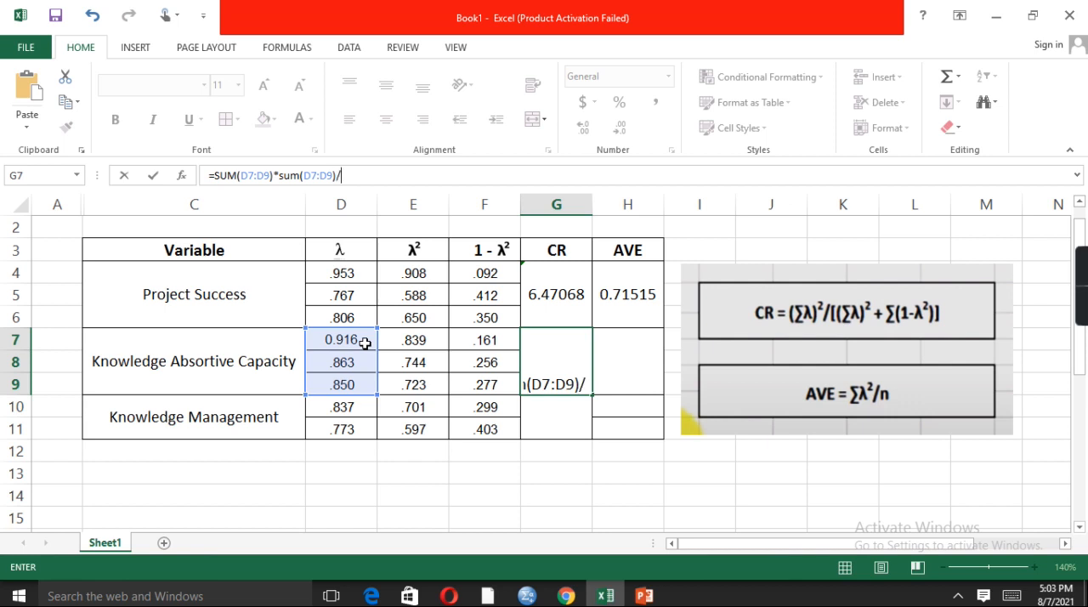
{"action": "type", "text": "E7:F7"}
{"action": "key", "text": "BackSpace"}
{"action": "key", "text": "BackSpace"}
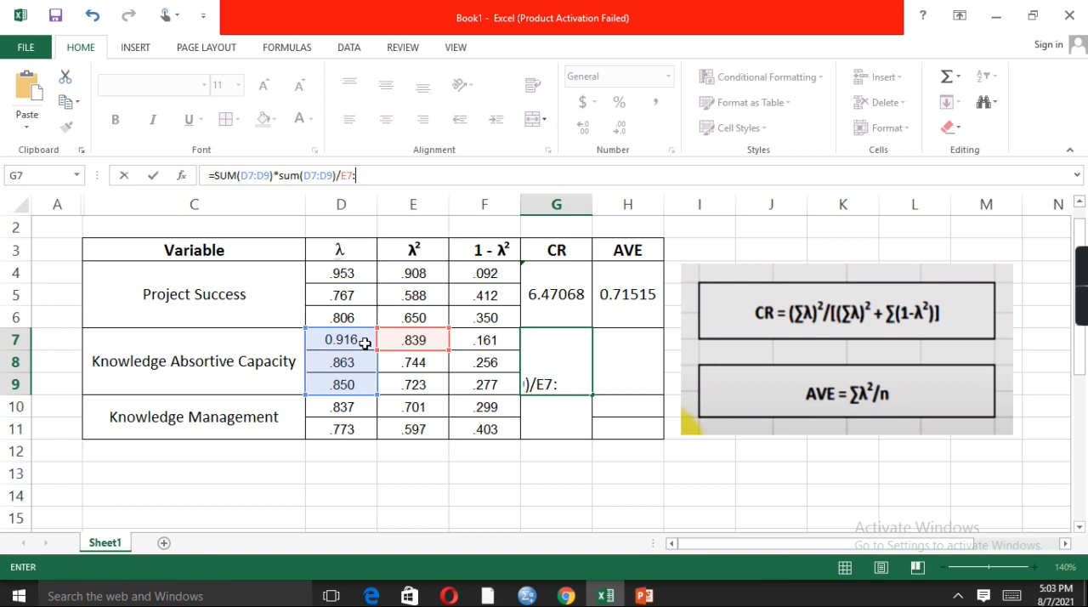
{"action": "key", "text": "BackSpace"}
{"action": "key", "text": "BackSpace"}
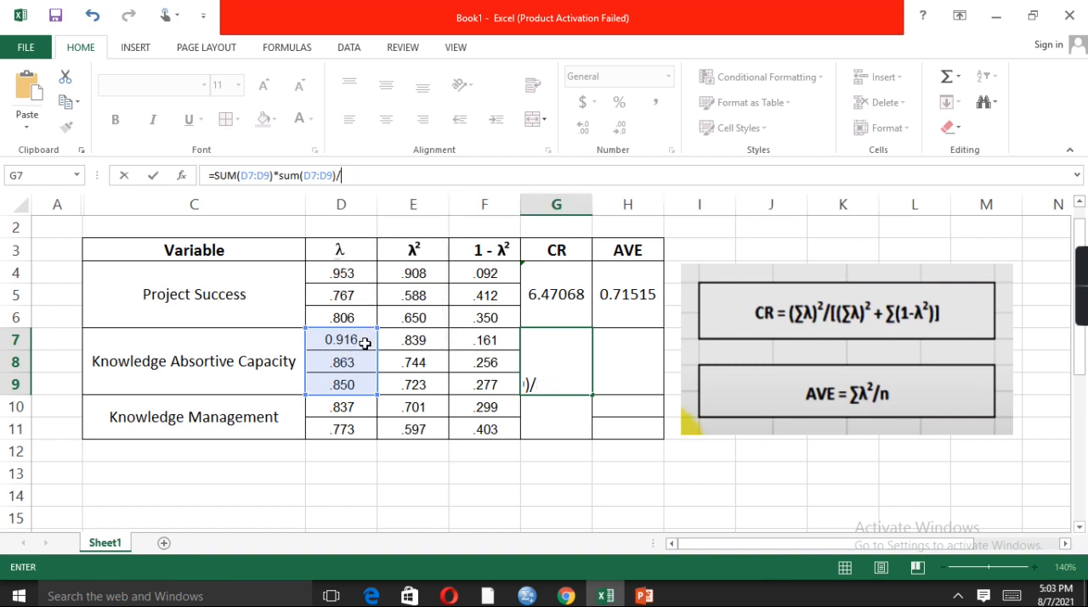
{"action": "type", "text": "F7"}
{"action": "key", "text": "BackSpace"}
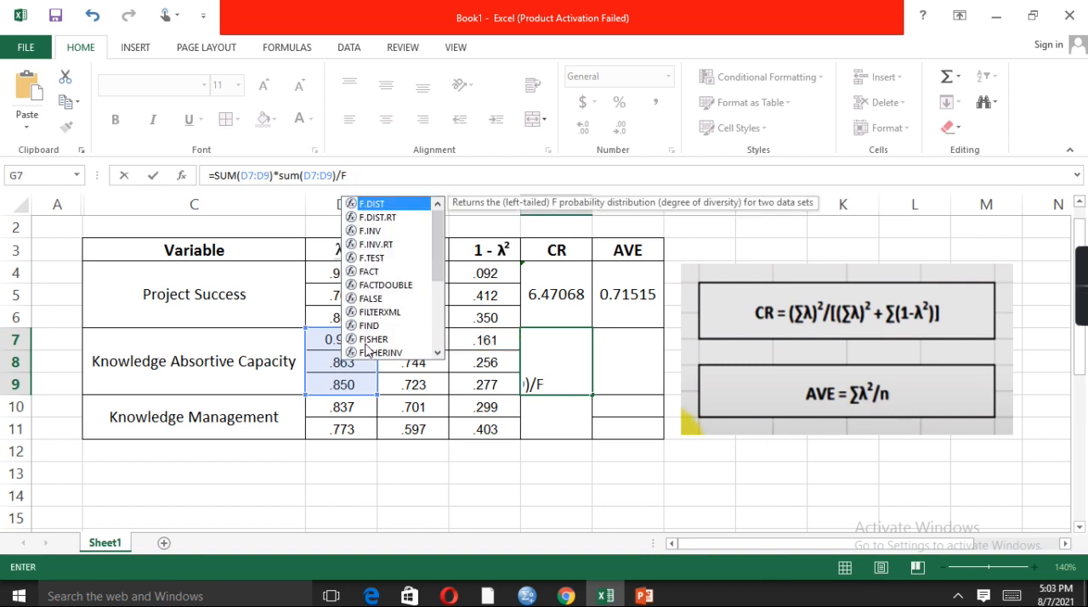
{"action": "key", "text": "BackSpace"}
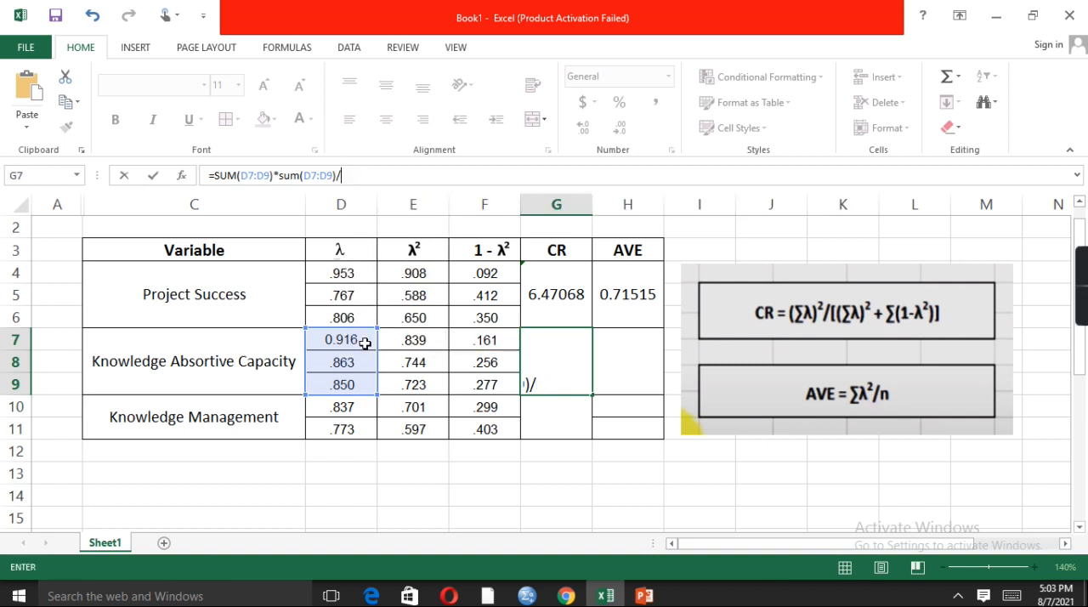
Copy the numerator SUM(D7:D9)*sum(D7:D9) in the G7 formula and paste it after the division sign as the denominator
{"action": "left_click", "coordinate": [334, 175]}
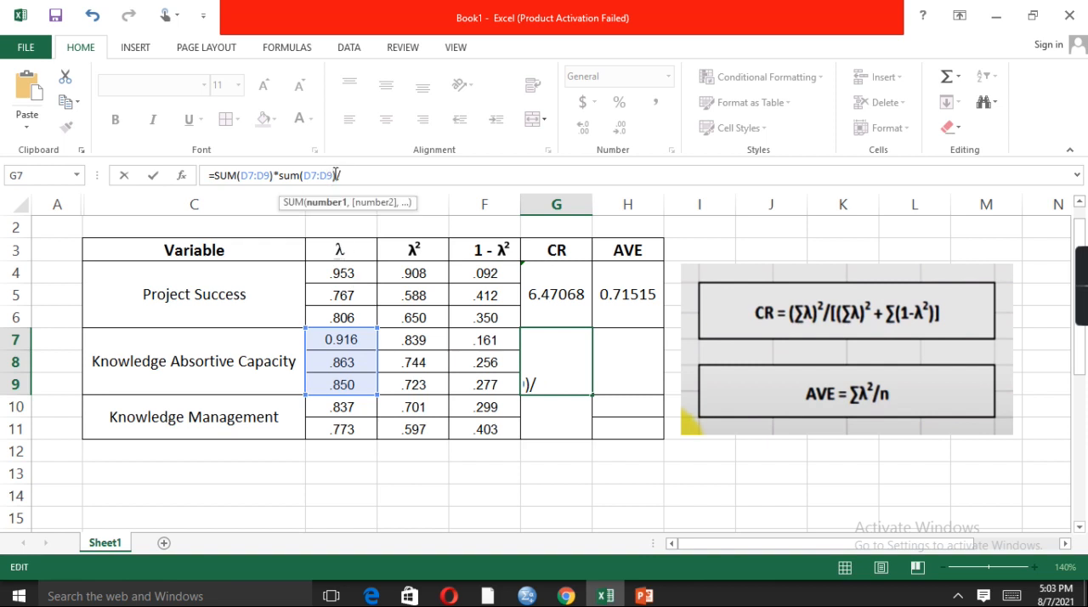
{"action": "key", "text": "shift+Left"}
{"action": "key", "text": "shift+Left"}
{"action": "key", "text": "shift+Left"}
{"action": "key", "text": "shift+Left"}
{"action": "key", "text": "shift+Left"}
{"action": "key", "text": "shift+Left"}
{"action": "key", "text": "shift+Left"}
{"action": "key", "text": "shift+Left"}
{"action": "key", "text": "shift+Left"}
{"action": "key", "text": "shift+Left"}
{"action": "key", "text": "shift+Left"}
{"action": "key", "text": "shift+Left"}
{"action": "key", "text": "shift+Left"}
{"action": "key", "text": "shift+Left"}
{"action": "key", "text": "shift+Left"}
{"action": "key", "text": "shift+Left"}
{"action": "key", "text": "shift+Left"}
{"action": "key", "text": "shift+Left"}
{"action": "key", "text": "shift+Left"}
{"action": "key", "text": "shift+Left"}
{"action": "key", "text": "ctrl+c"}
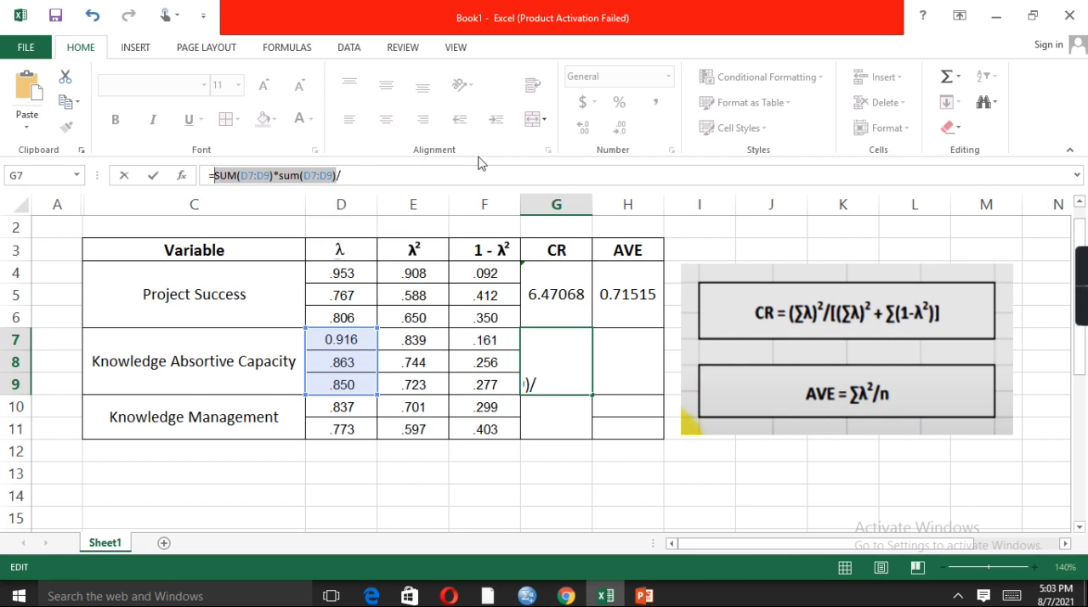
{"action": "key", "text": "End"}
{"action": "key", "text": "ctrl+v"}
{"action": "type", "text": ")"}
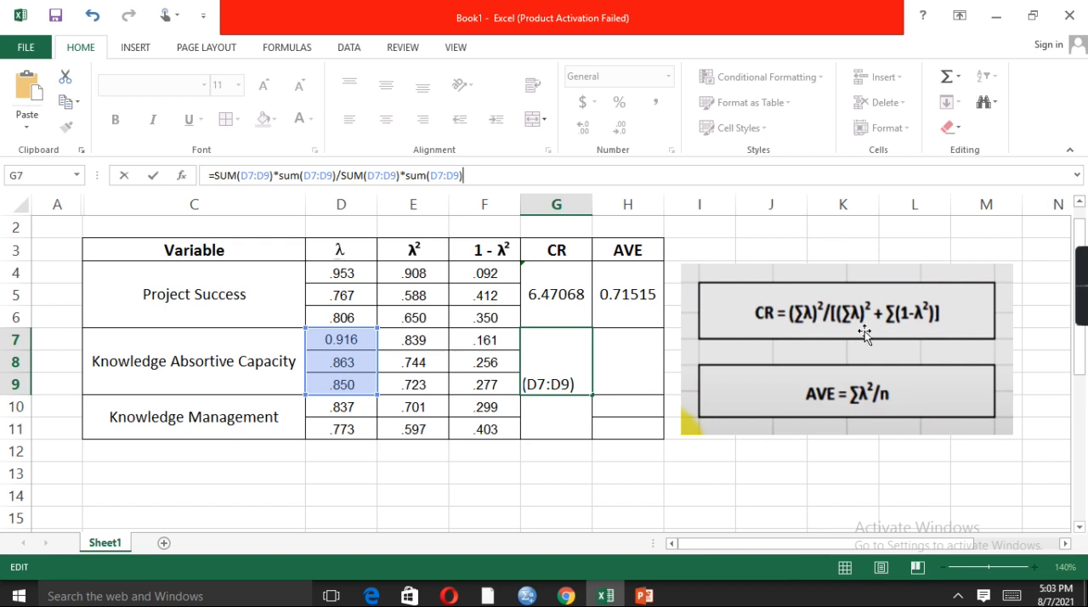
Complete the CR formula in G7 by adding F7:F9 after the repeated squared λ sum, and enter it
{"action": "left_click_drag", "start_coordinate": [336, 176], "coordinate": [215, 175]}
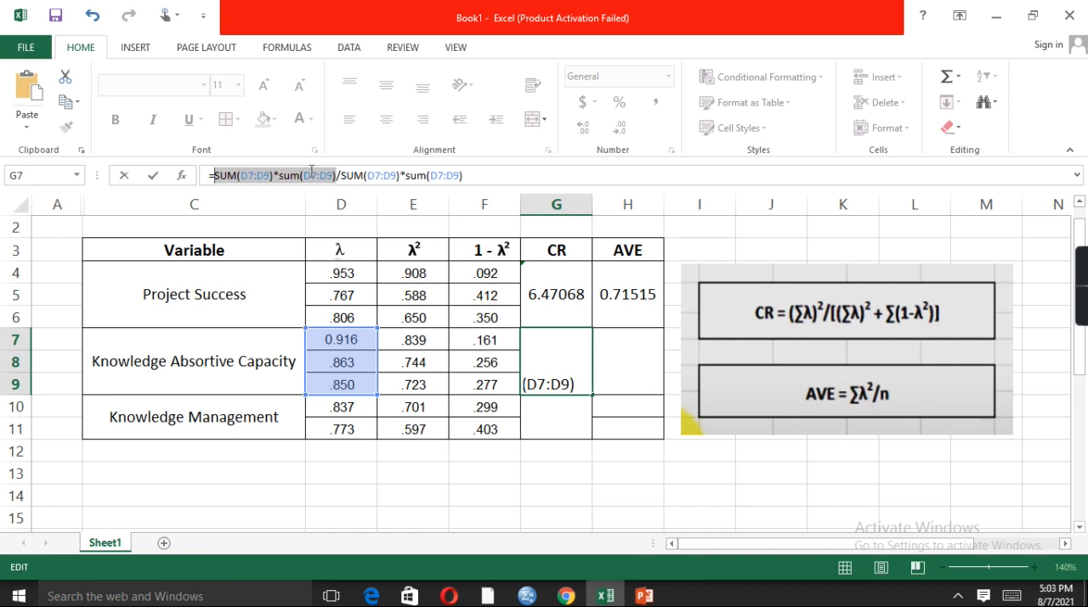
{"action": "left_click_drag", "start_coordinate": [469, 175], "coordinate": [341, 175]}
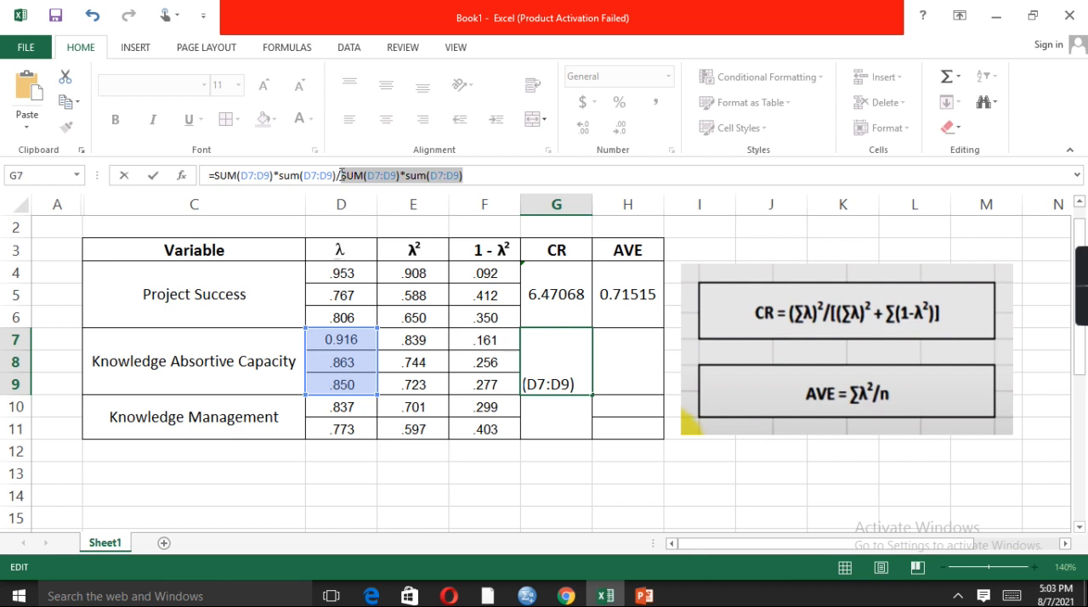
{"action": "left_click", "coordinate": [506, 176]}
{"action": "type", "text": "+"}
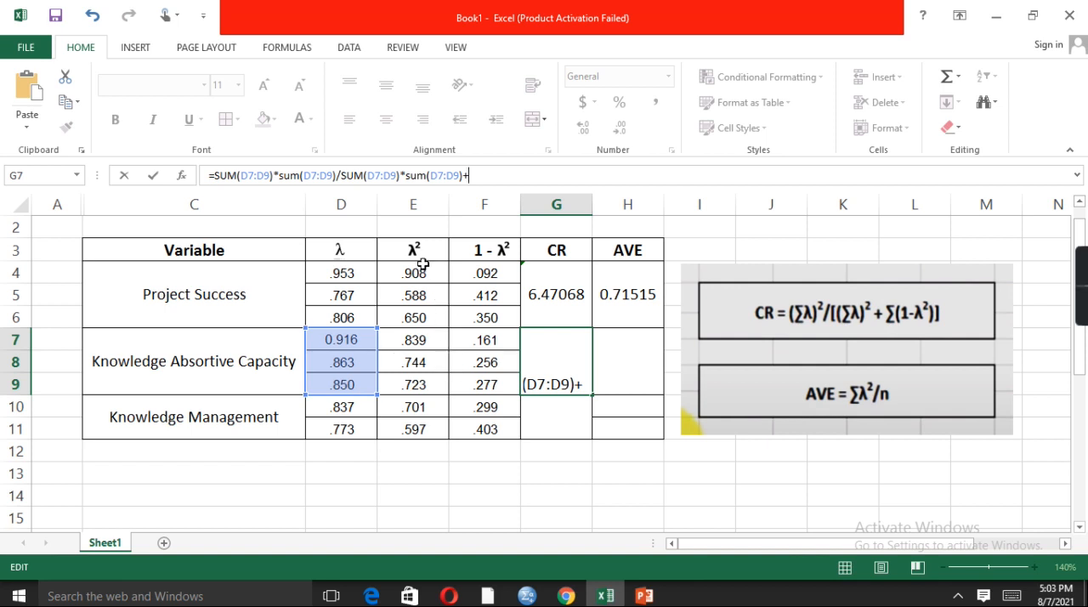
{"action": "left_click", "coordinate": [499, 337]}
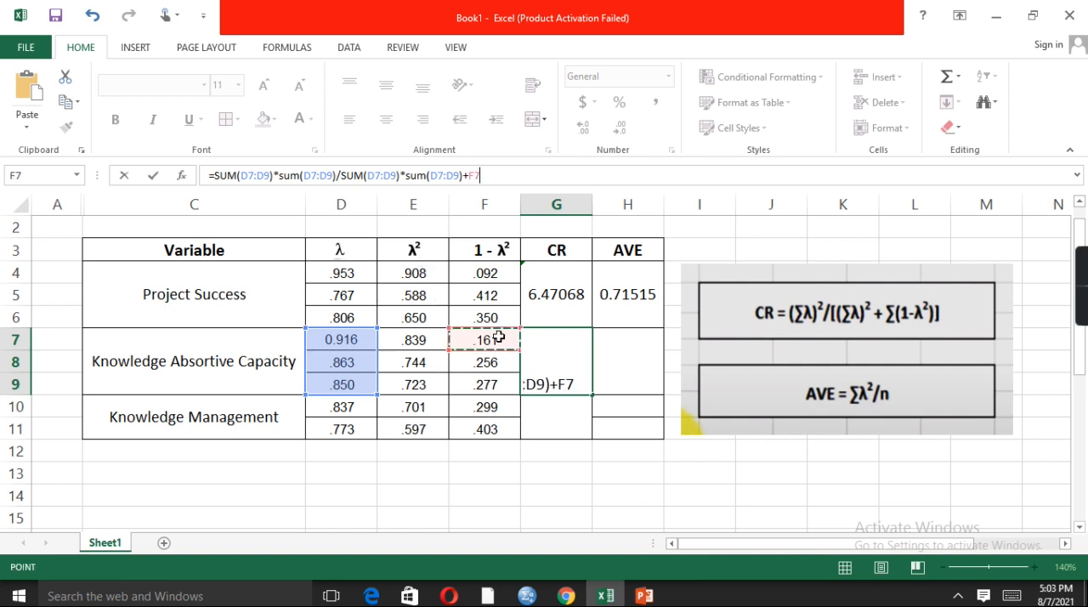
{"action": "key", "text": "shift+Down"}
{"action": "key", "text": "shift+Down"}
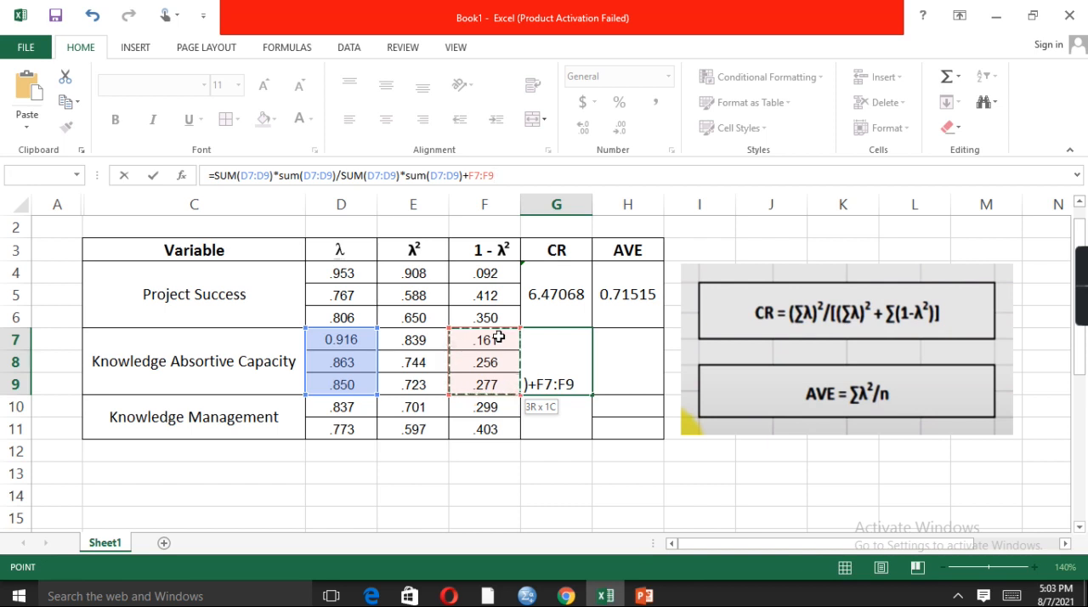
{"action": "type", "text": ")"}
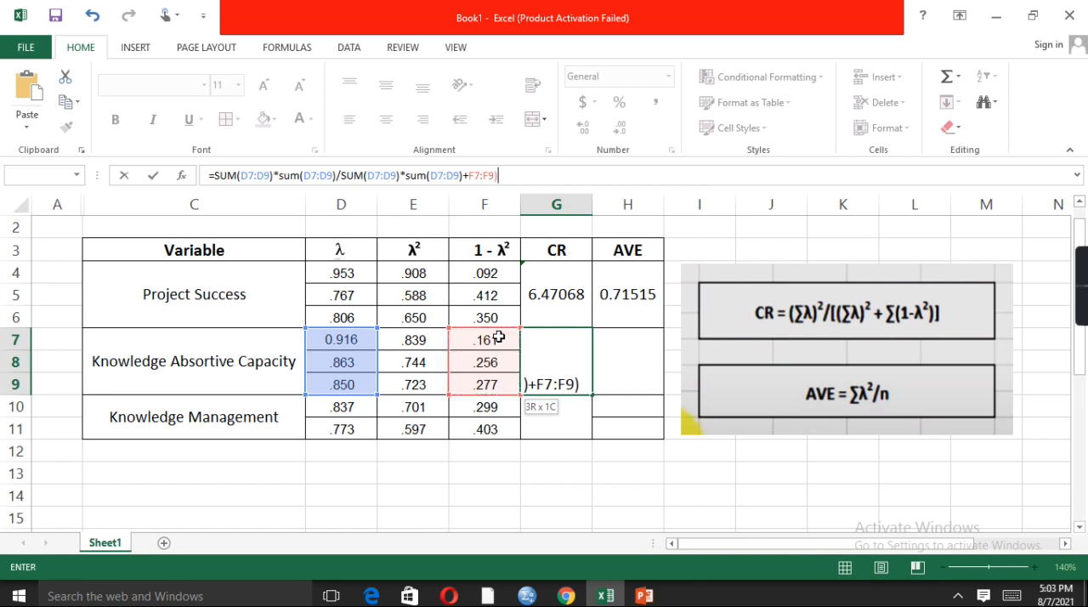
{"action": "key", "text": "Return"}
{"action": "left_click", "coordinate": [502, 349]}
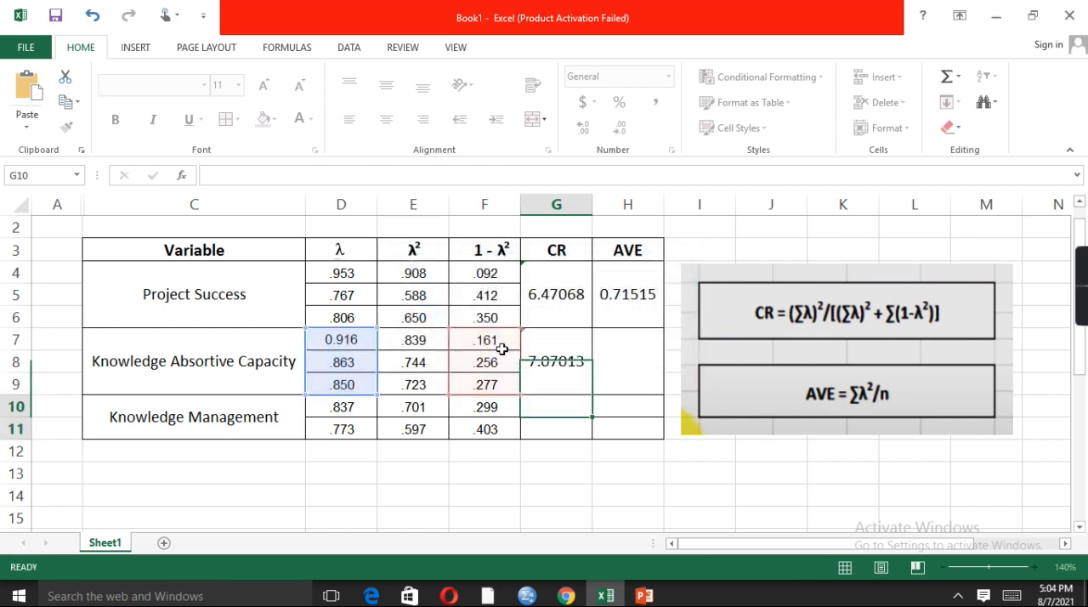
{"action": "left_click", "coordinate": [582, 369]}
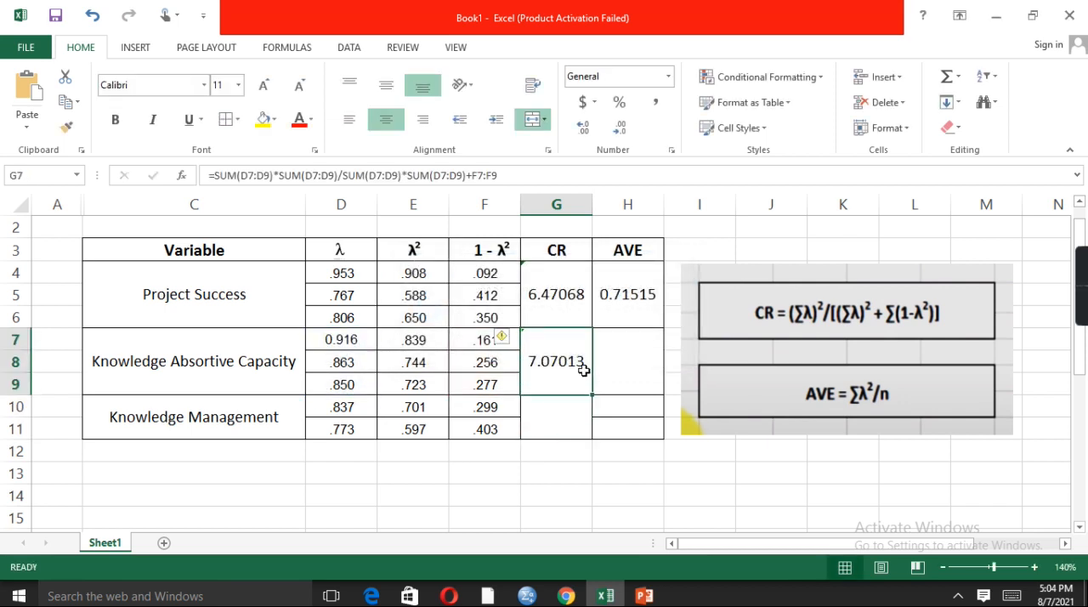
Start the Knowledge Management CR formula in G10 with =SUM(D10:D11) followed by a multiplication sign
{"action": "left_click", "coordinate": [567, 426]}
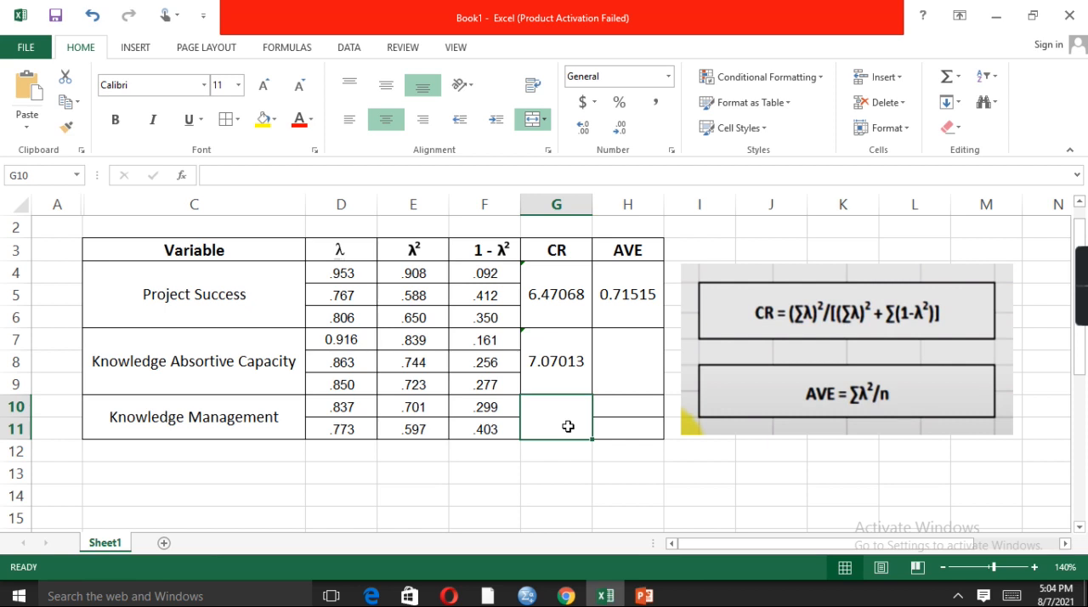
{"action": "left_click", "coordinate": [270, 172]}
{"action": "type", "text": "="}
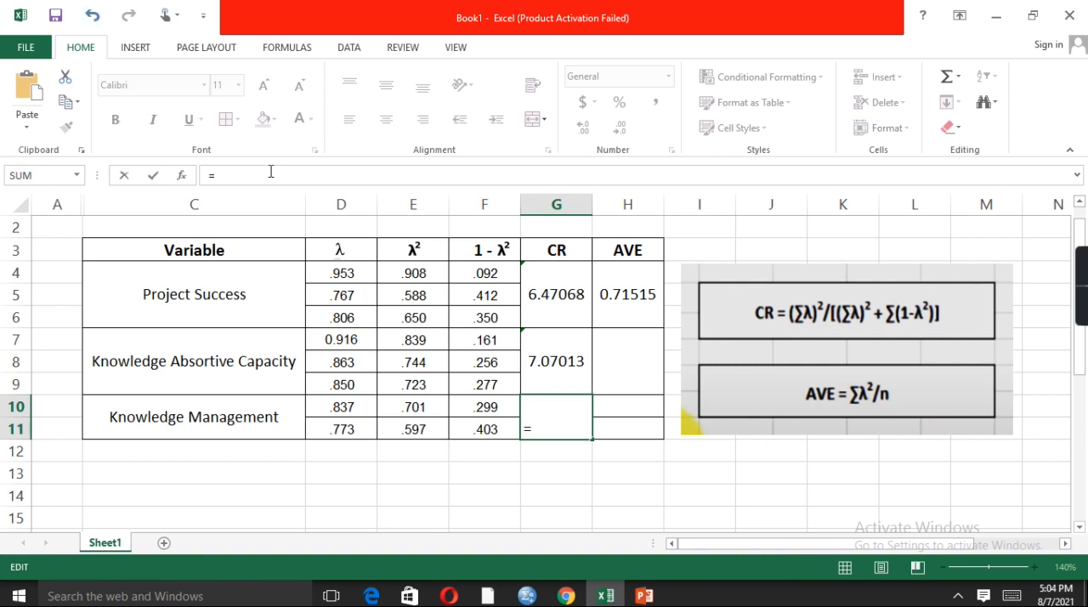
{"action": "type", "text": "SUM("}
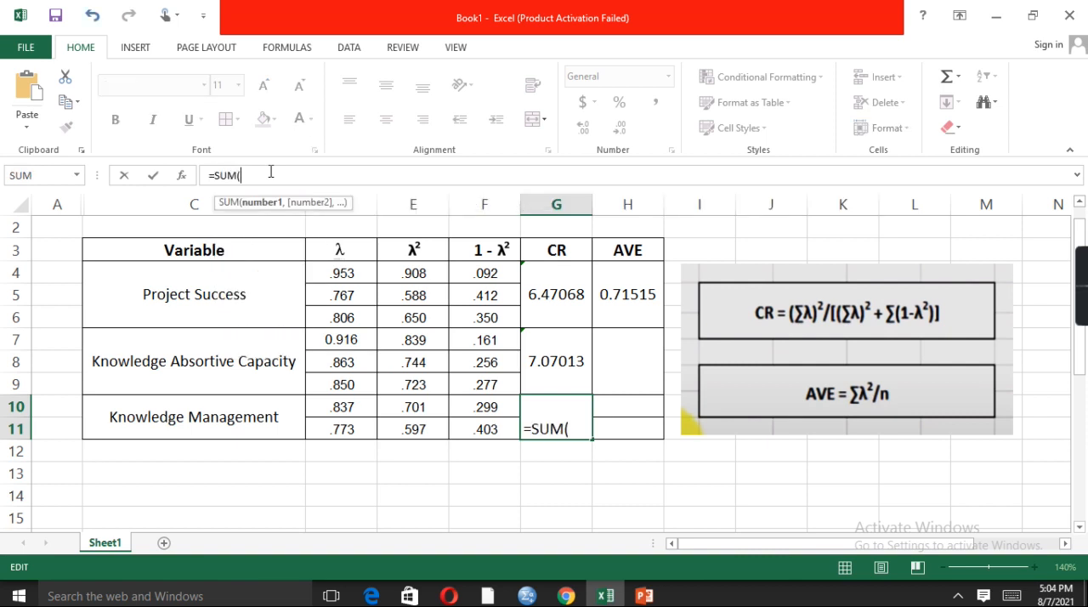
{"action": "left_click", "coordinate": [363, 412]}
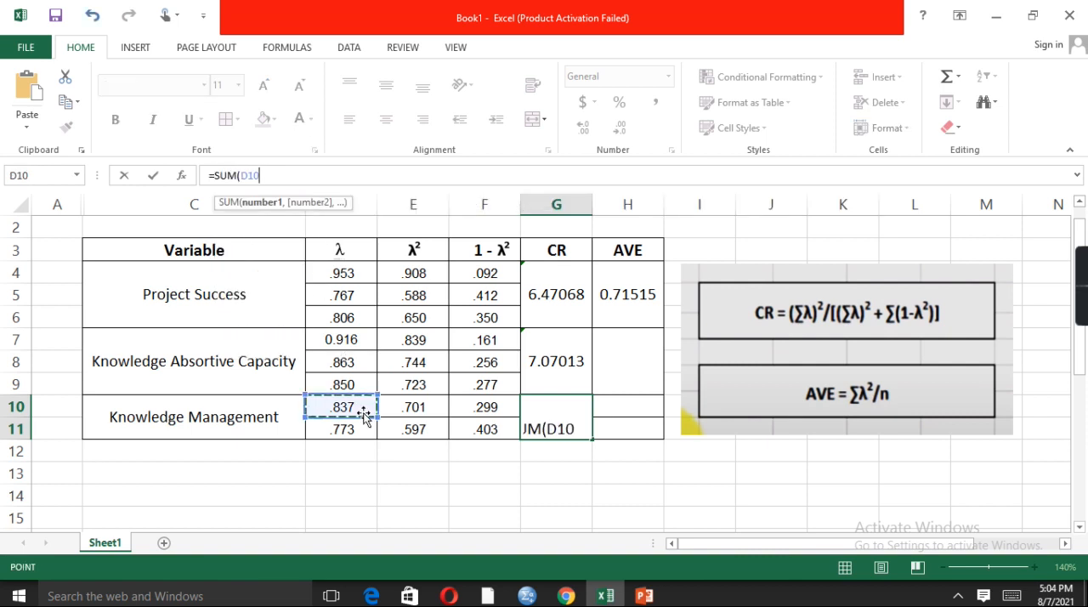
{"action": "key", "text": "shift+Down"}
{"action": "type", "text": ")"}
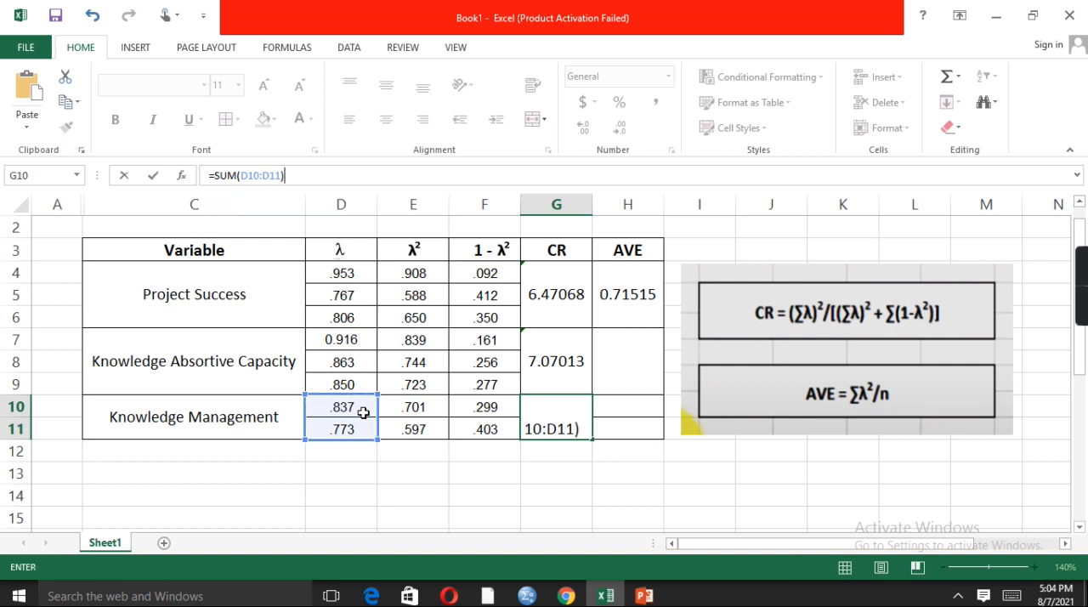
{"action": "type", "text": "*"}
{"action": "left_click", "coordinate": [363, 412]}
{"action": "key", "text": "shift+Down"}
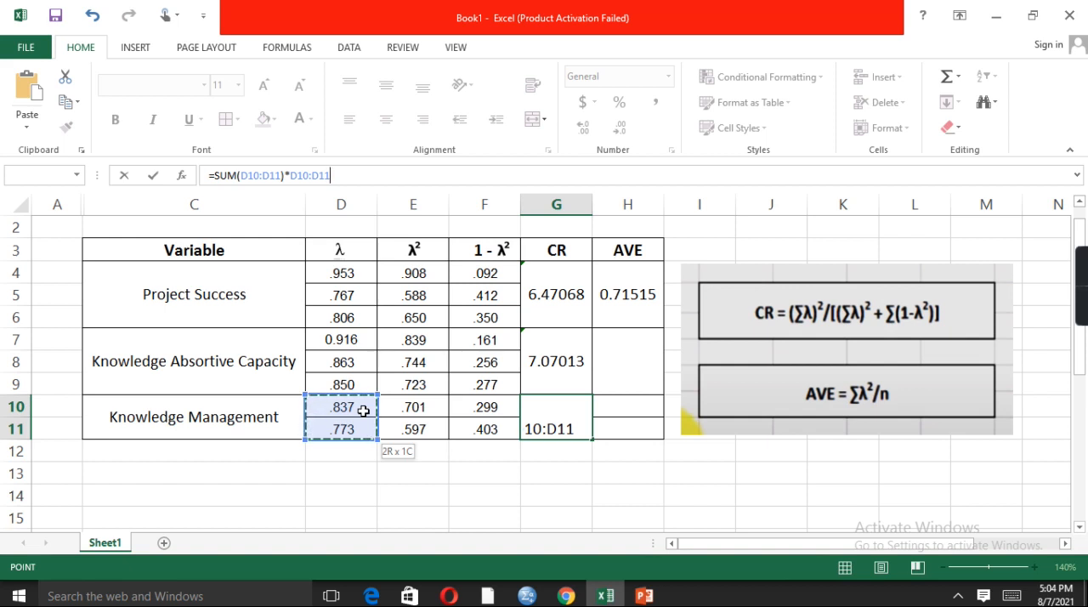
{"action": "key", "text": "Left"}
{"action": "key", "text": "Left"}
{"action": "key", "text": "Right"}
{"action": "key", "text": "Right"}
{"action": "key", "text": "Right"}
{"action": "key", "text": "Left"}
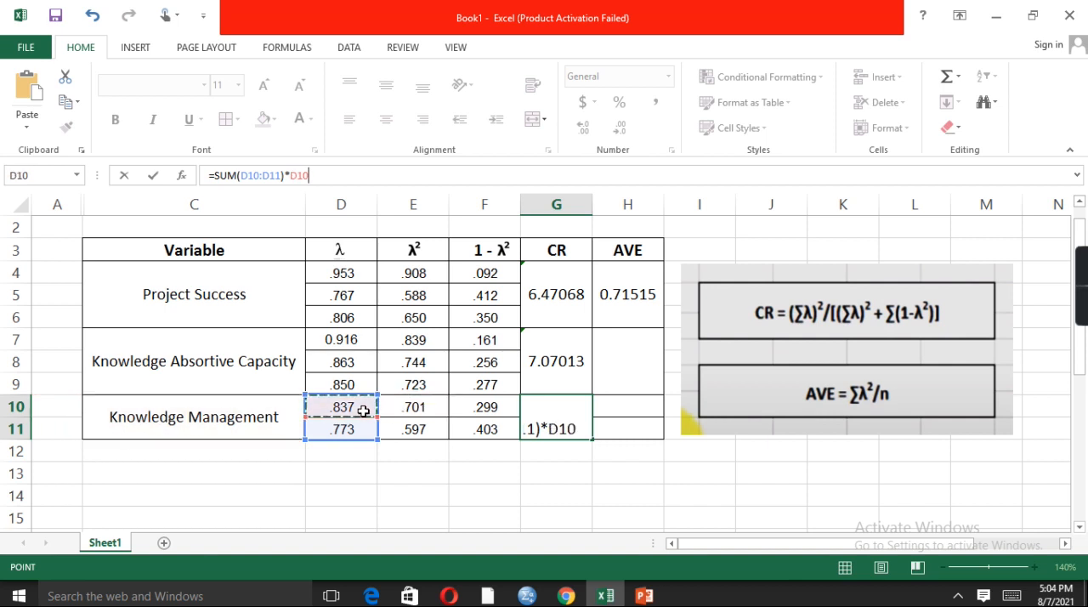
{"action": "left_click", "coordinate": [340, 179]}
{"action": "key", "text": "BackSpace"}
{"action": "key", "text": "BackSpace"}
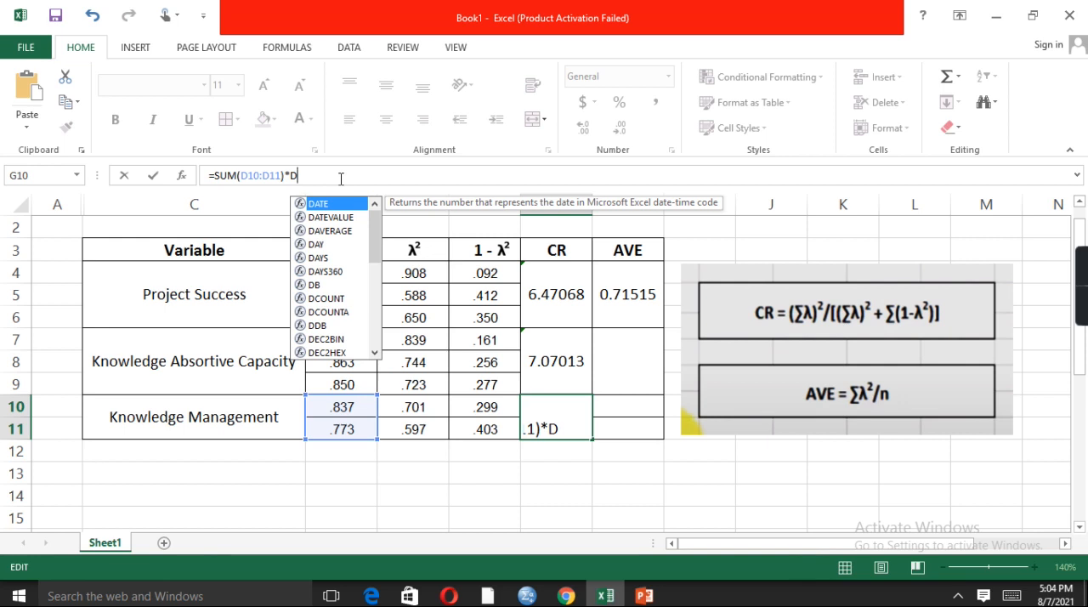
{"action": "key", "text": "BackSpace"}
Square the λ sum in the G10 formula by multiplying it by SUM(D10:D11)
{"action": "type", "text": "SUM("}
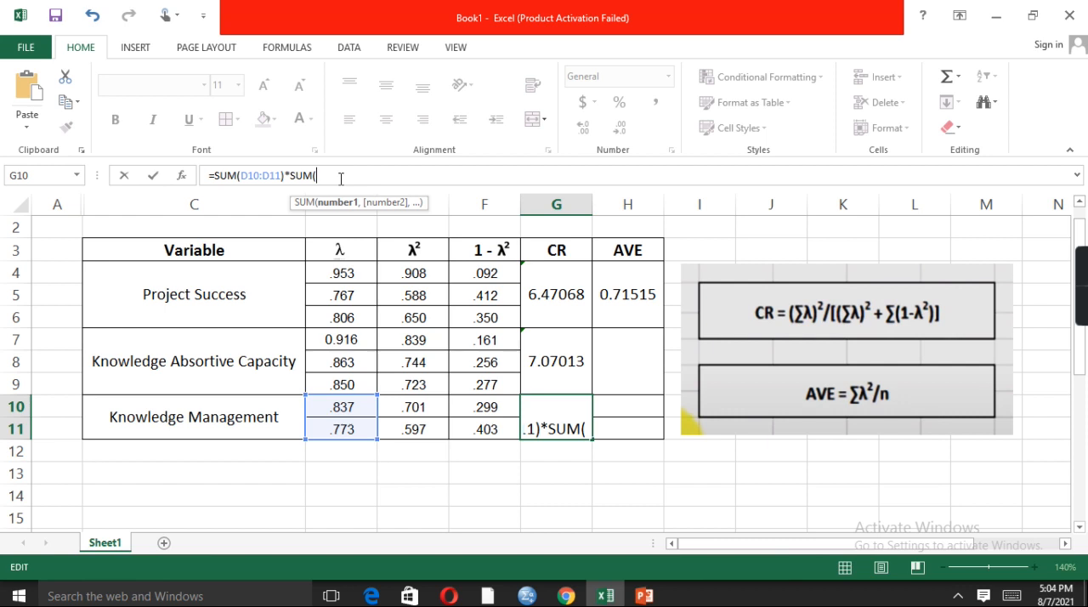
{"action": "left_click", "coordinate": [362, 410]}
{"action": "key", "text": "shift+Down"}
{"action": "type", "text": ")"}
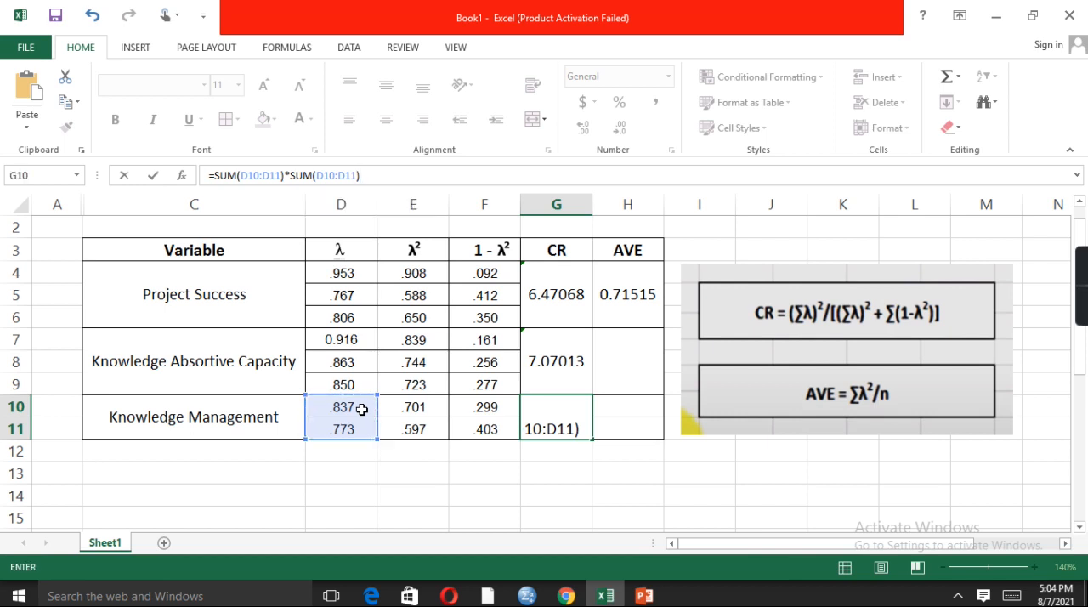
{"action": "type", "text": "/"}
Add a division sign to the G10 formula and paste a copy of SUM(D10:D11)*SUM(D10:D11) after it
{"action": "left_click_drag", "start_coordinate": [358, 174], "coordinate": [216, 176]}
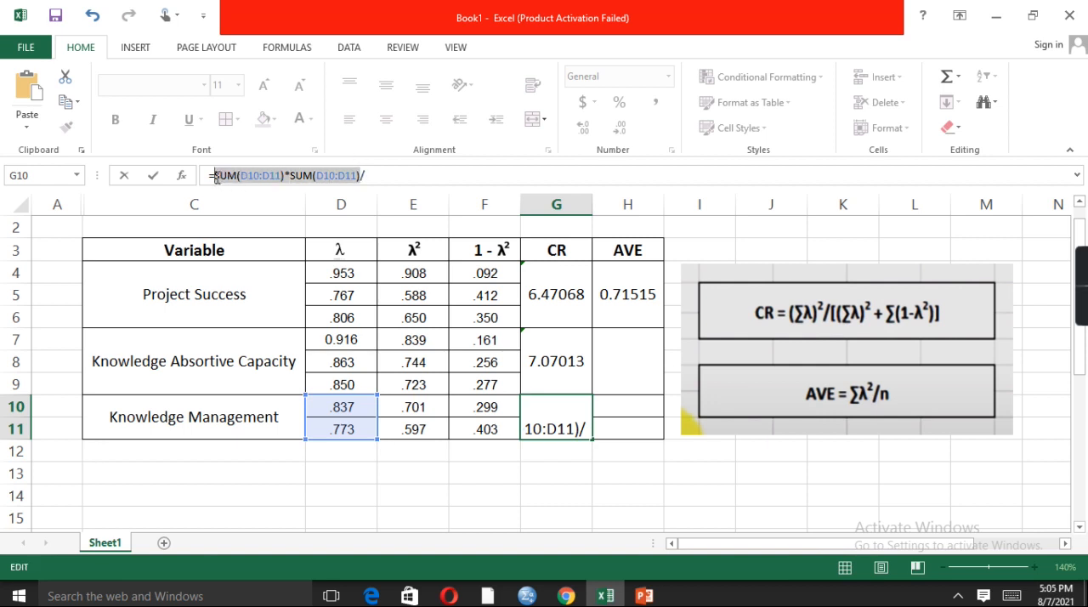
{"action": "key", "text": "ctrl+c"}
{"action": "left_click", "coordinate": [394, 176]}
{"action": "key", "text": "ctrl+v"}
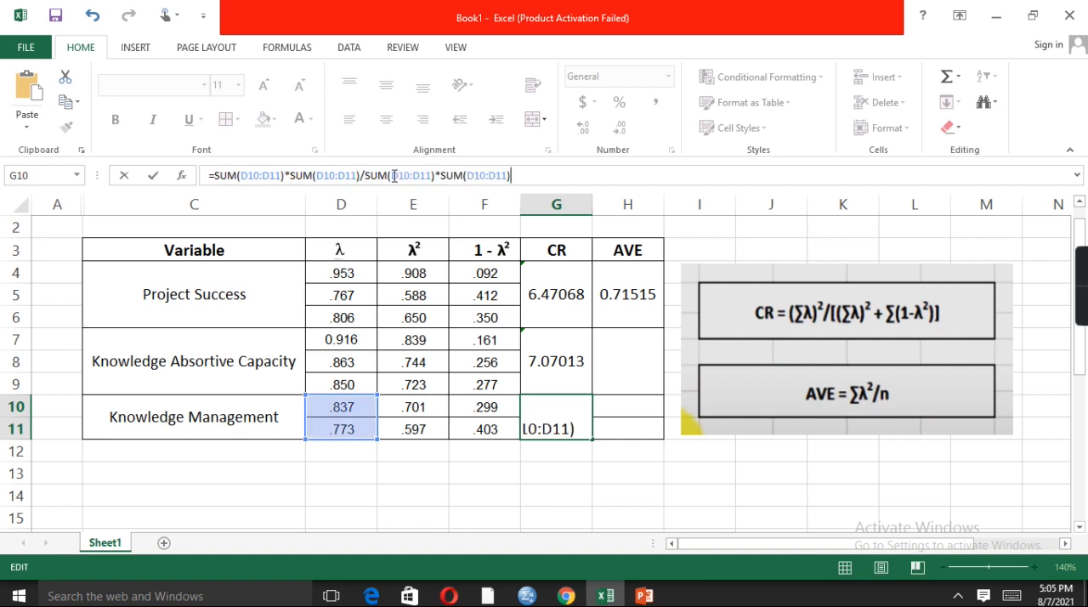
Finish the G10 CR formula by adding F10:F11 at its end, and enter it
{"action": "type", "text": "+"}
{"action": "left_click_drag", "start_coordinate": [501, 408], "coordinate": [500, 412]}
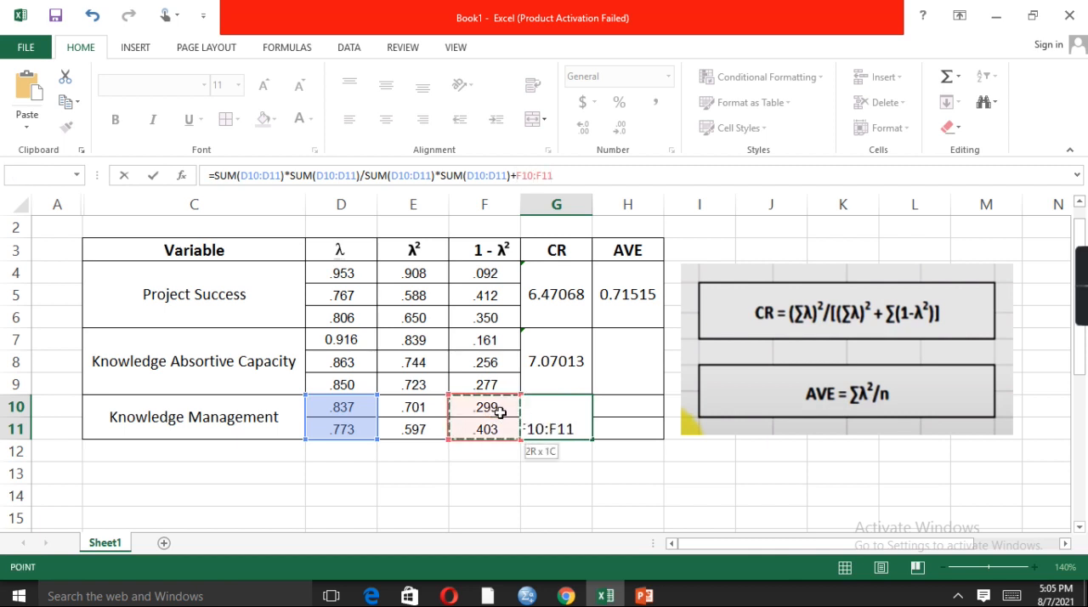
{"action": "type", "text": ")"}
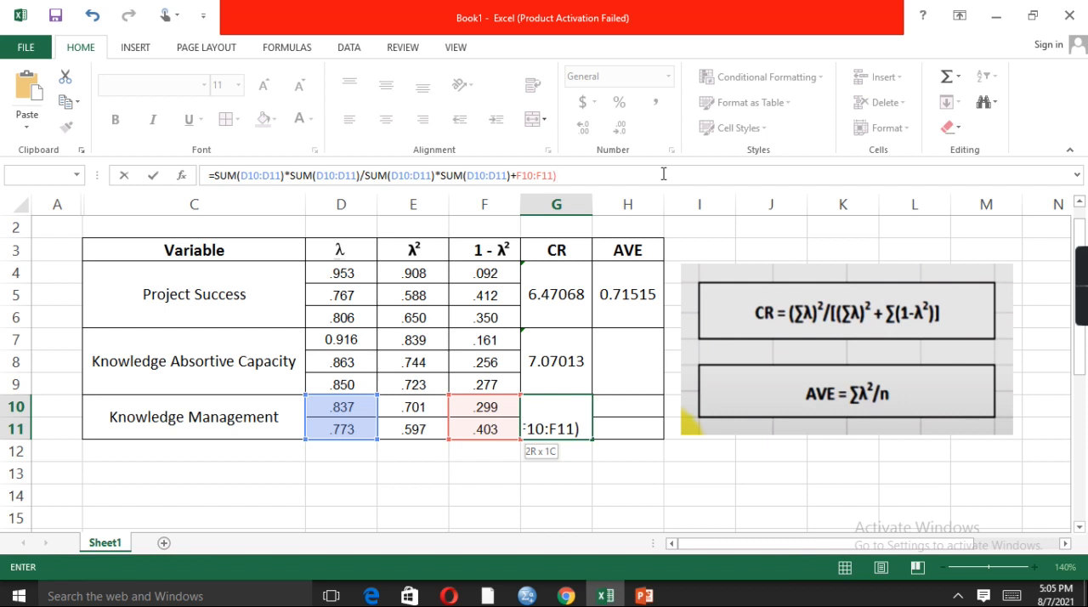
{"action": "key", "text": "Return"}
{"action": "left_click", "coordinate": [519, 346]}
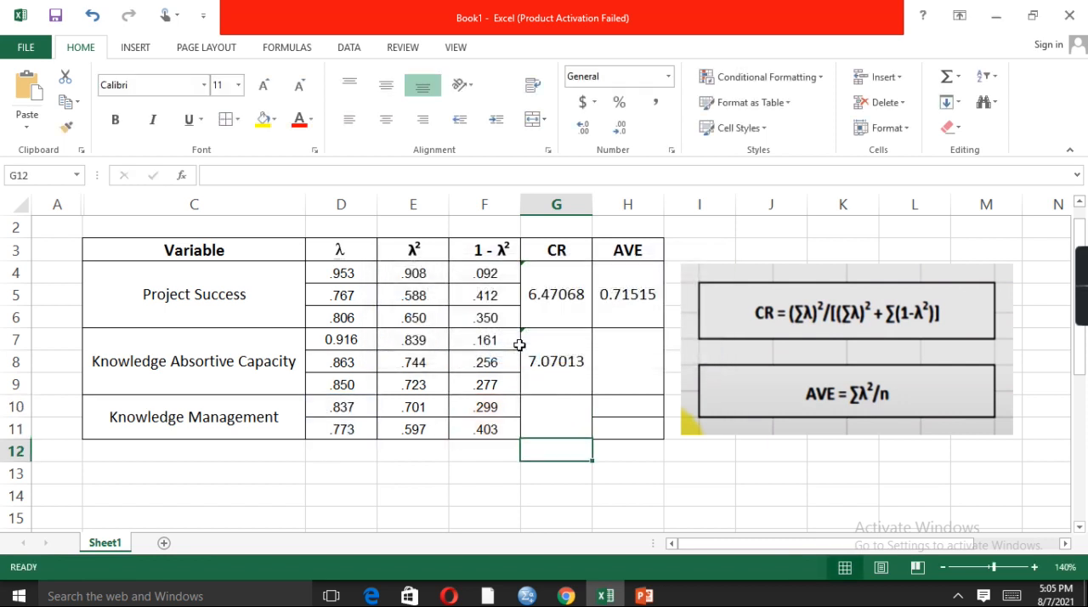
Replace the Knowledge Management CR formula in G10 with the value 8.086
{"action": "left_click", "coordinate": [582, 418]}
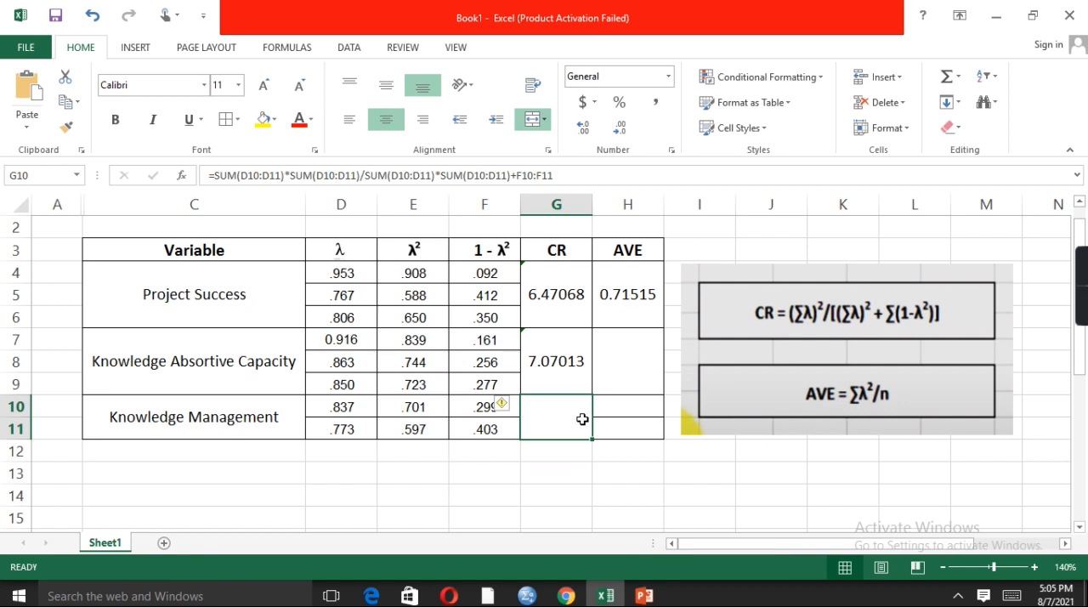
{"action": "type", "text": "8"}
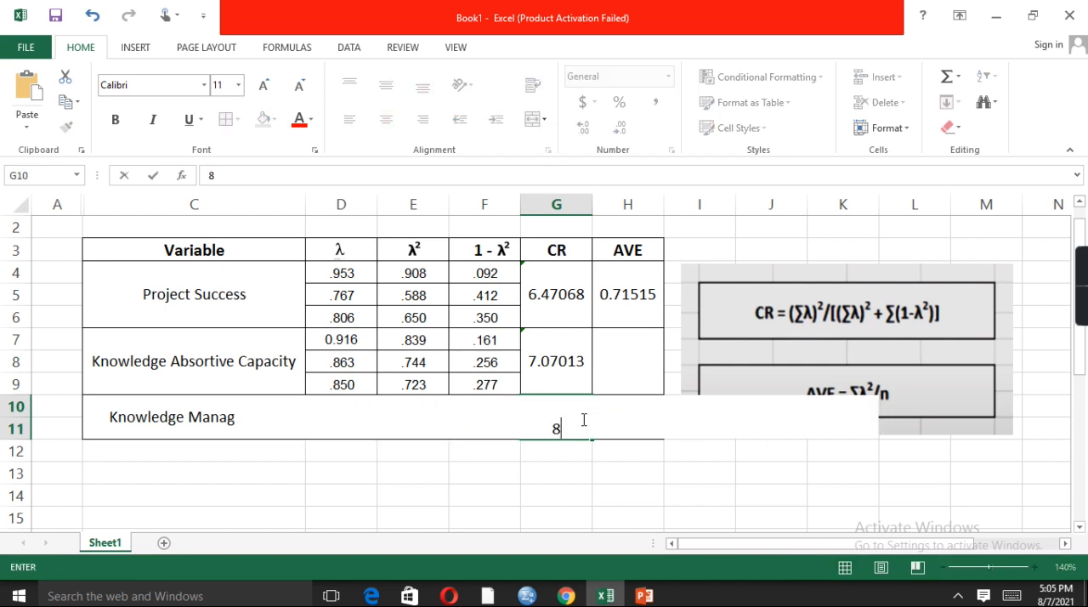
{"action": "type", "text": ".086"}
{"action": "key", "text": "Return"}
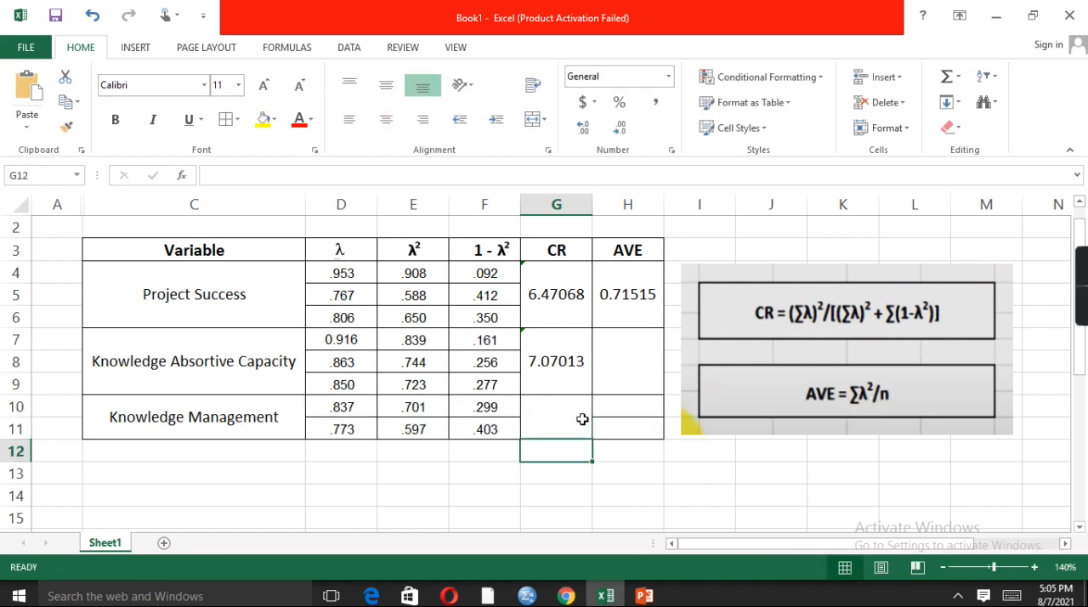
{"action": "left_click", "coordinate": [559, 416]}
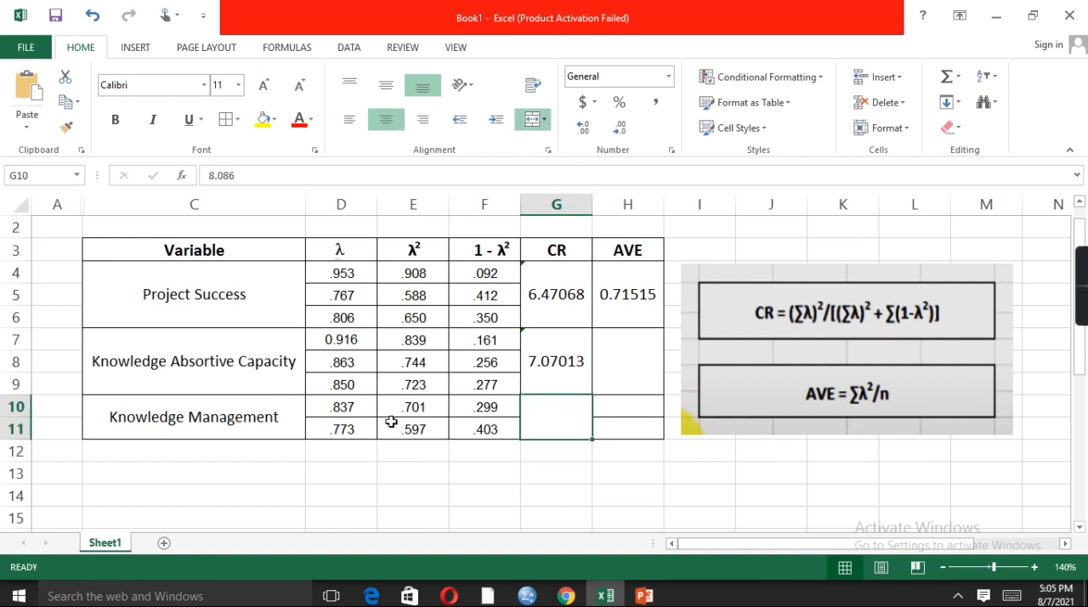
Merge and center the Knowledge Management AVE cells H10:H11
{"action": "left_click_drag", "start_coordinate": [635, 402], "coordinate": [624, 424]}
{"action": "left_click", "coordinate": [630, 433]}
{"action": "left_click", "coordinate": [626, 423]}
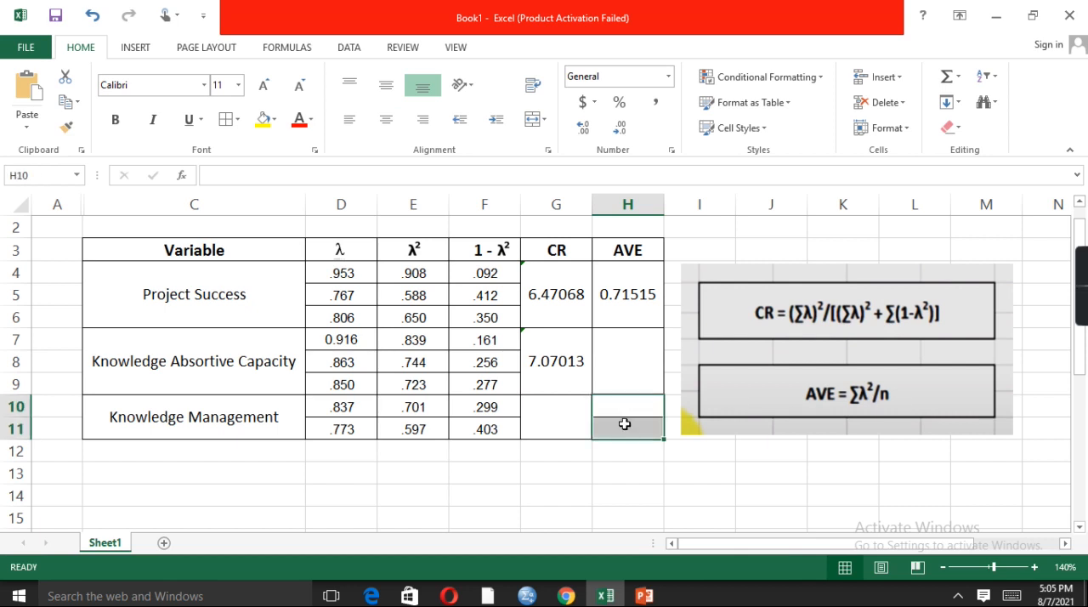
{"action": "right_click", "coordinate": [624, 424]}
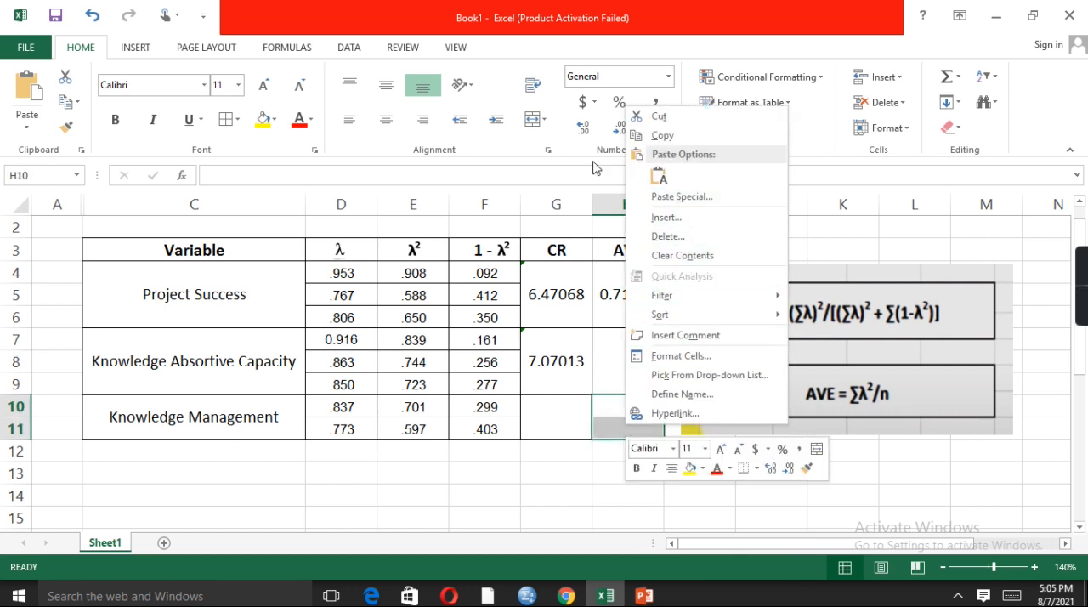
{"action": "left_click", "coordinate": [545, 120]}
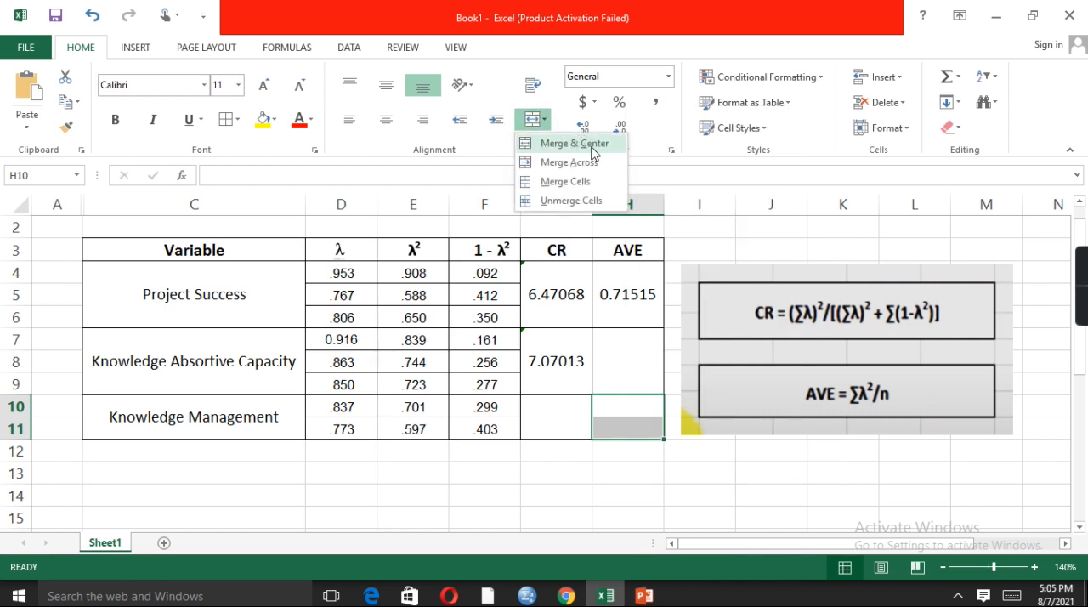
{"action": "left_click", "coordinate": [592, 152]}
Begin the Knowledge Absortive Capacity AVE formula in H7 with =SUM, and select its λ² values in E7:E9
{"action": "left_click", "coordinate": [644, 358]}
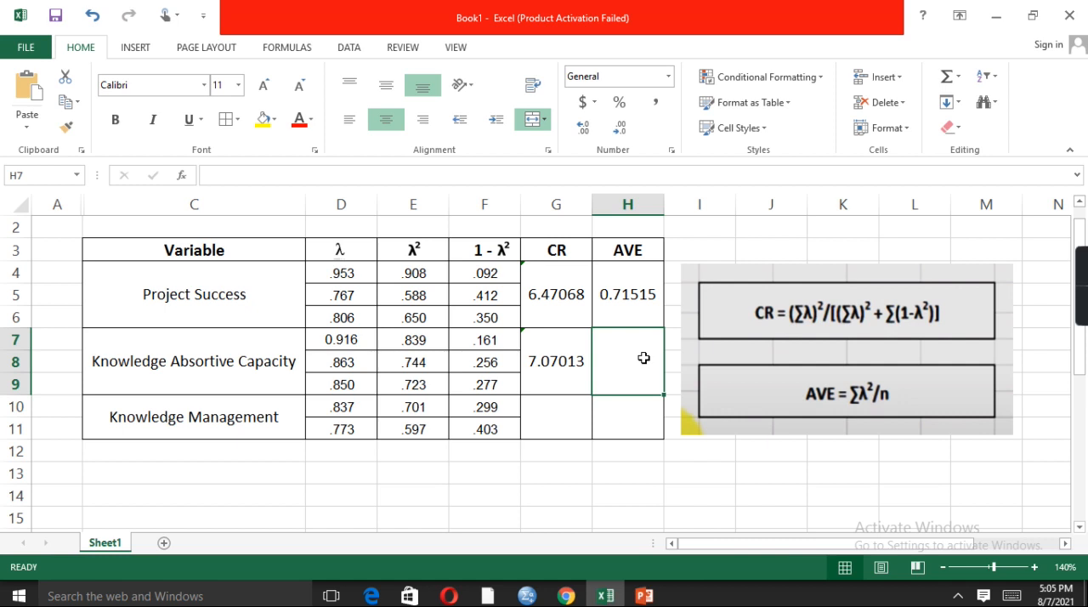
{"action": "left_click", "coordinate": [212, 173]}
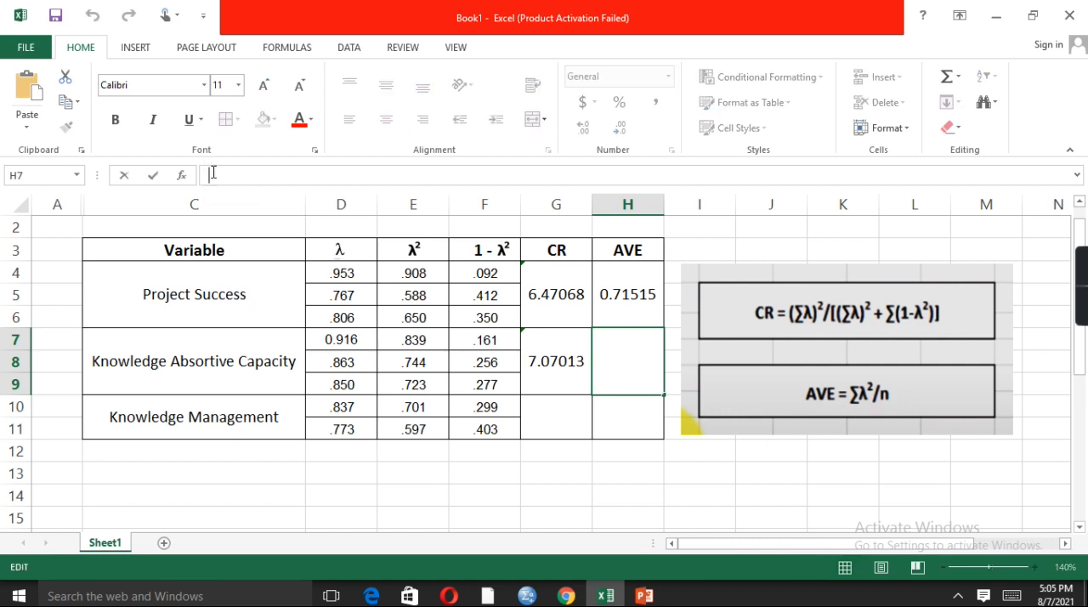
{"action": "type", "text": "=SUM"}
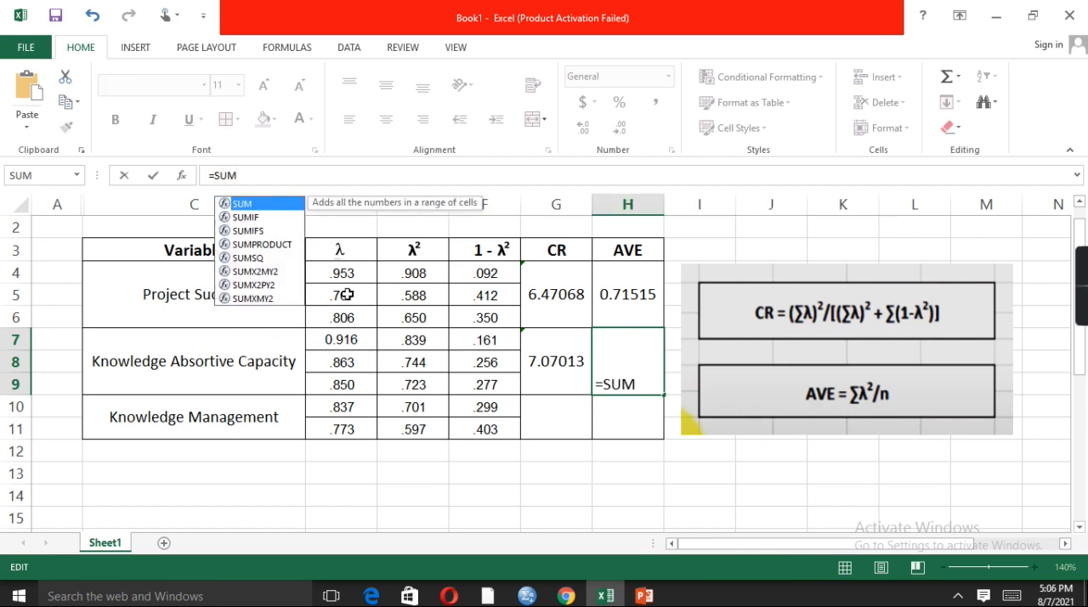
{"action": "left_click", "coordinate": [431, 363]}
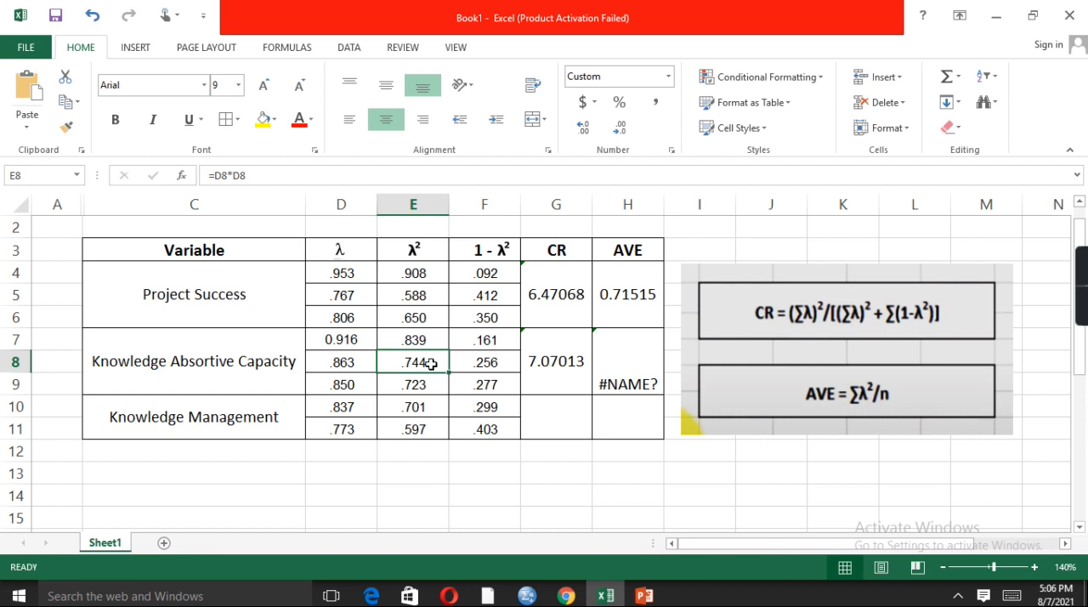
{"action": "key", "text": "Up"}
{"action": "key", "text": "shift+Down"}
{"action": "key", "text": "shift+Down"}
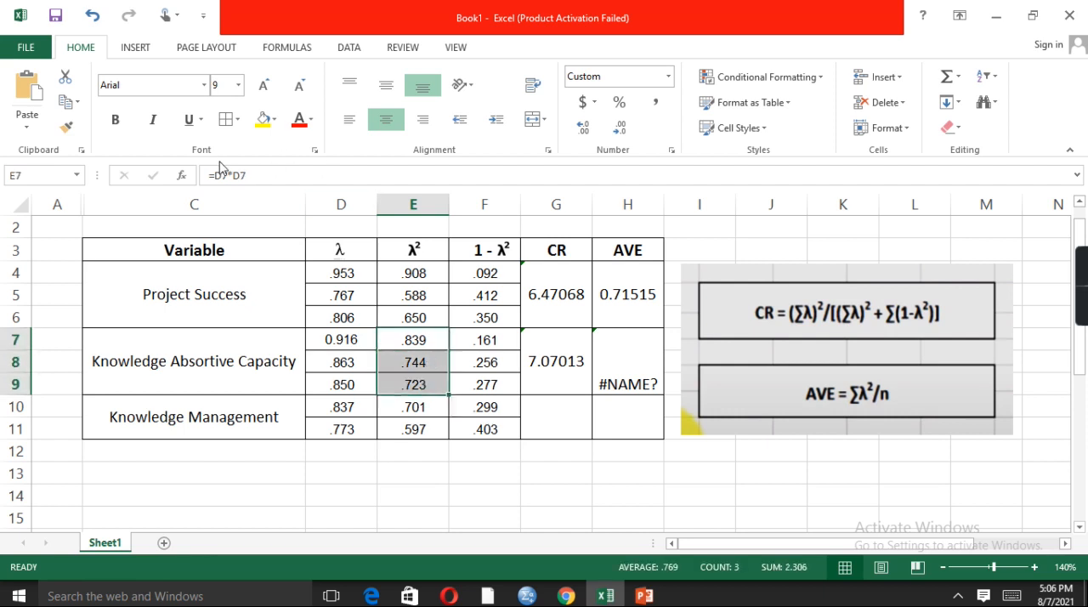
Complete the AVE formula in H7 as =SUM(E7:E9)/3 and enter it
{"action": "left_click", "coordinate": [604, 347]}
{"action": "left_click", "coordinate": [250, 176]}
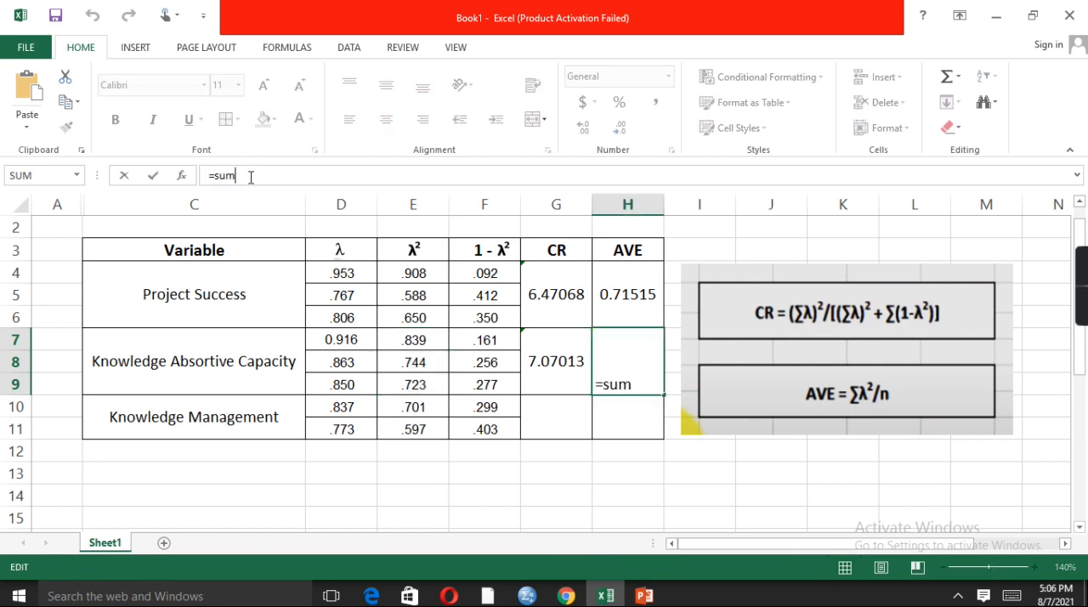
{"action": "type", "text": "("}
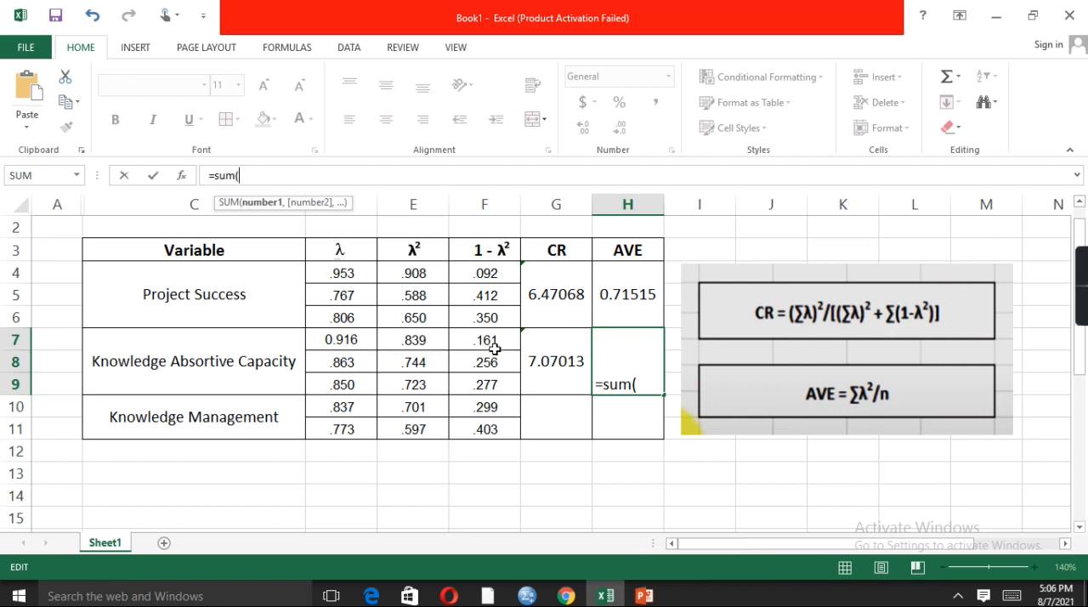
{"action": "left_click", "coordinate": [434, 347]}
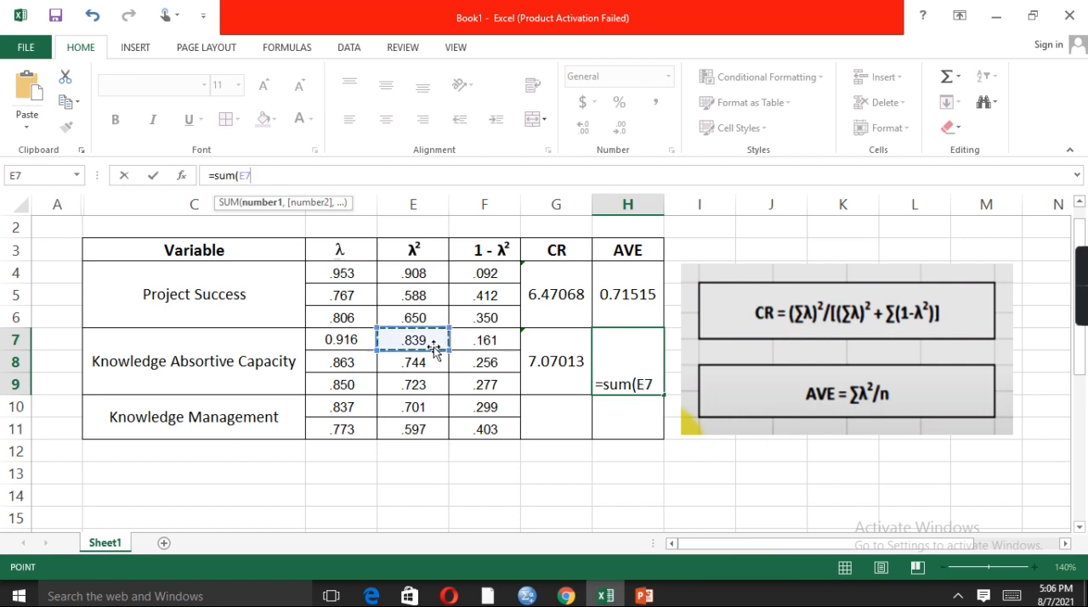
{"action": "left_click_drag", "start_coordinate": [433, 347], "coordinate": [429, 386]}
{"action": "type", "text": ")/"}
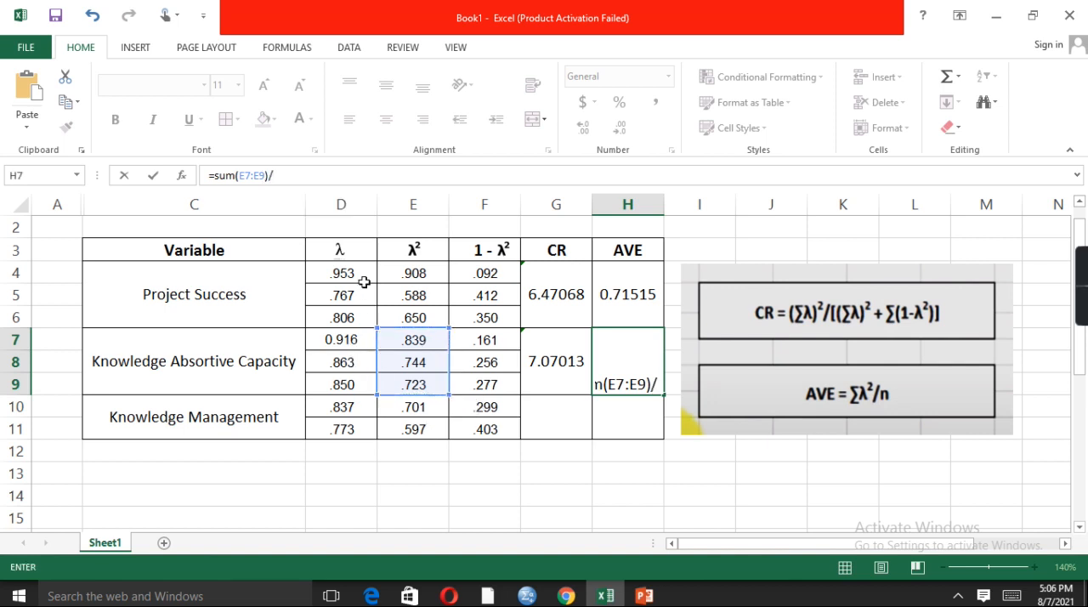
{"action": "type", "text": "3"}
{"action": "key", "text": "Return"}
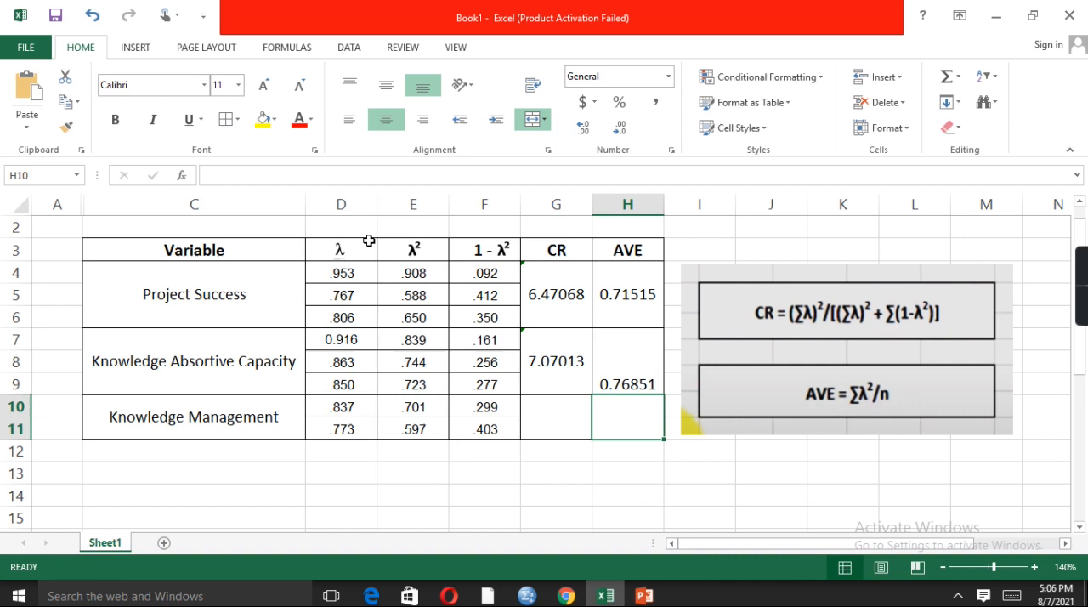
Middle-align the Knowledge Absortive Capacity AVE value vertically in the merged cell H7
{"action": "left_click", "coordinate": [629, 334]}
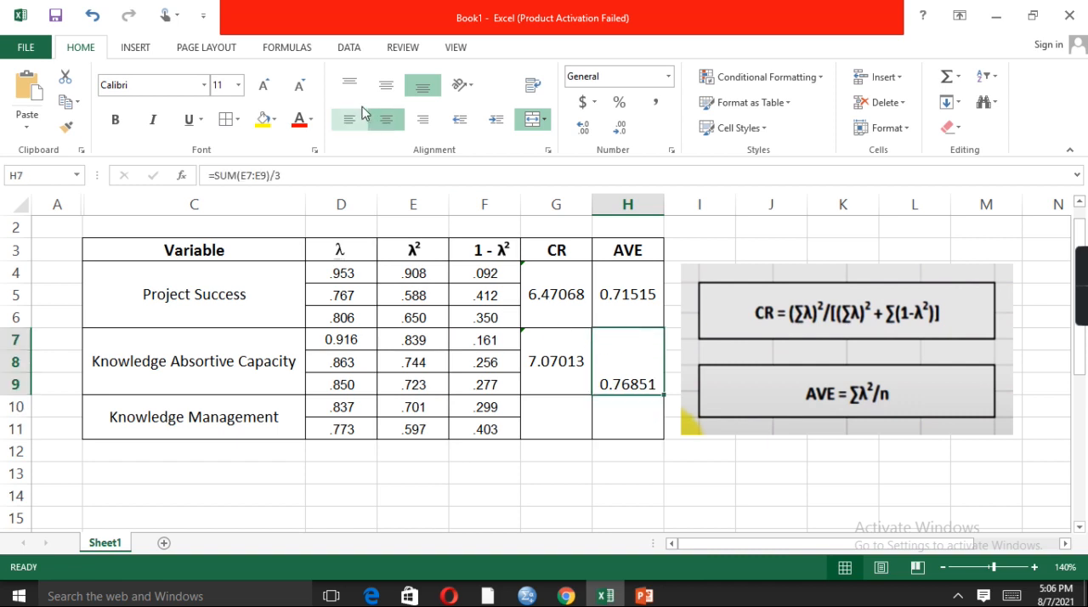
{"action": "left_click", "coordinate": [386, 90]}
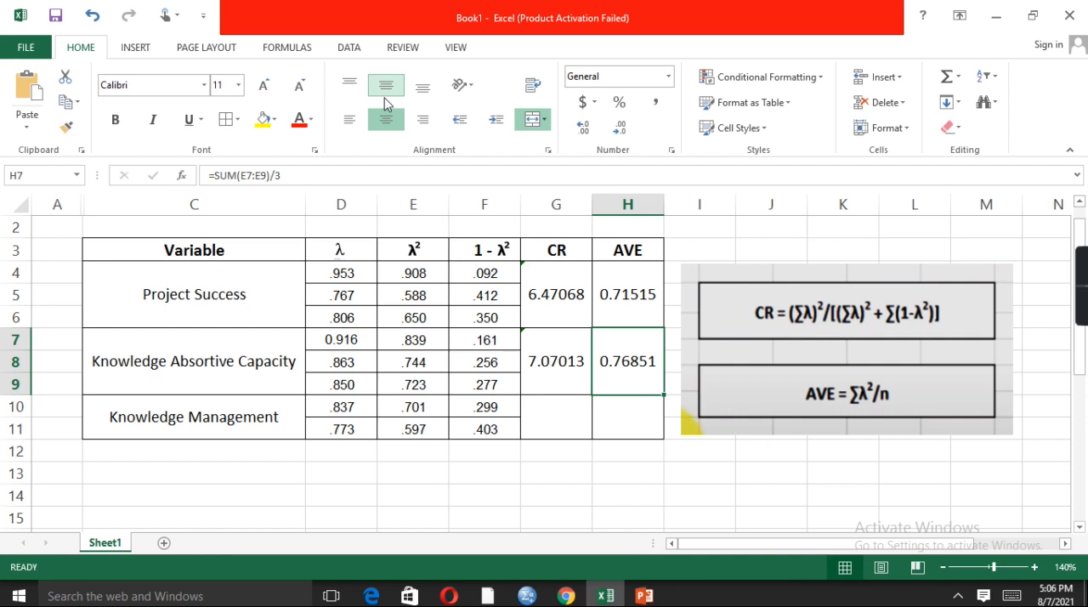
{"action": "left_click", "coordinate": [385, 98]}
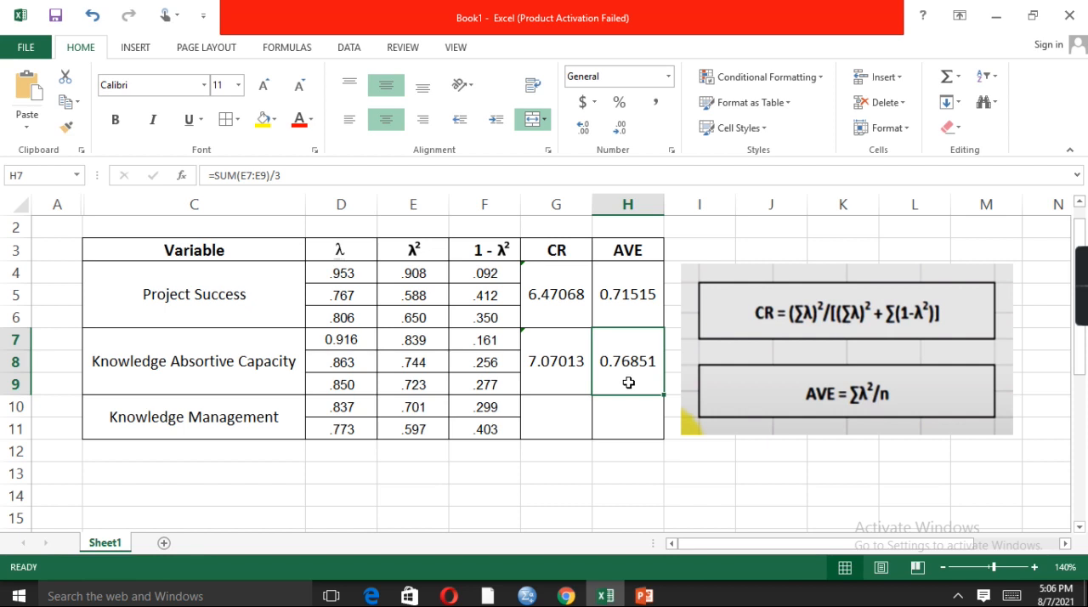